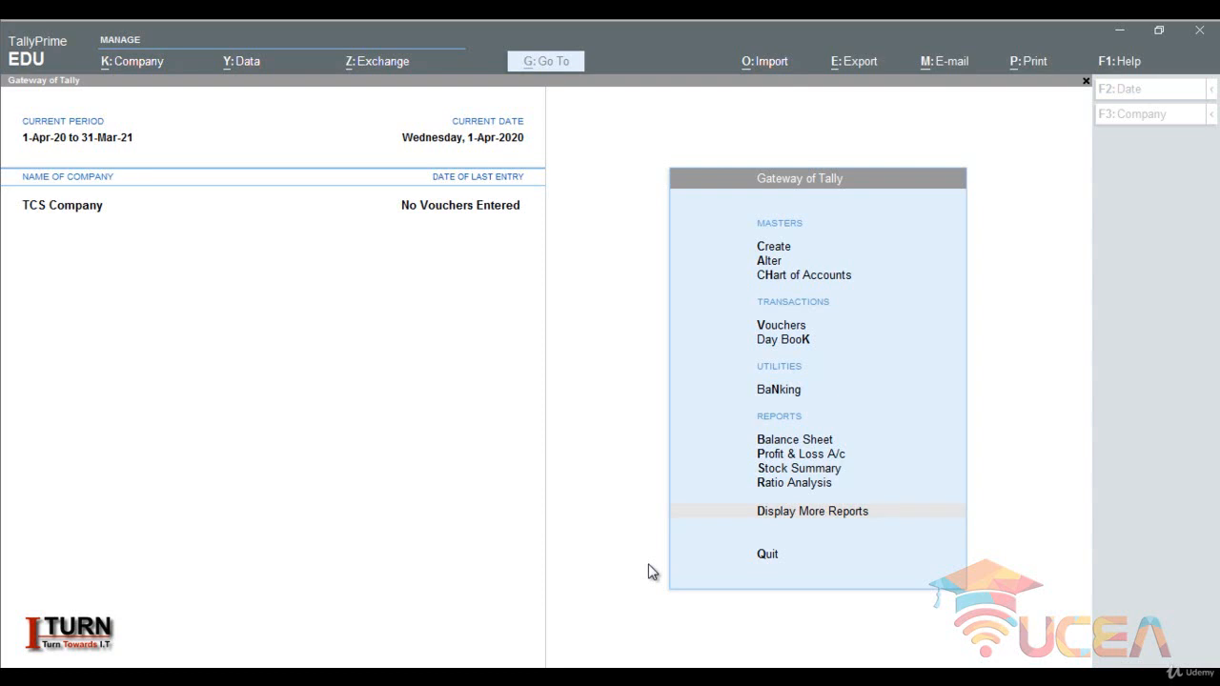
- Open the company features of TCS Company and set Show more features to Yes
{"action": "left_click", "coordinate": [466, 421]}
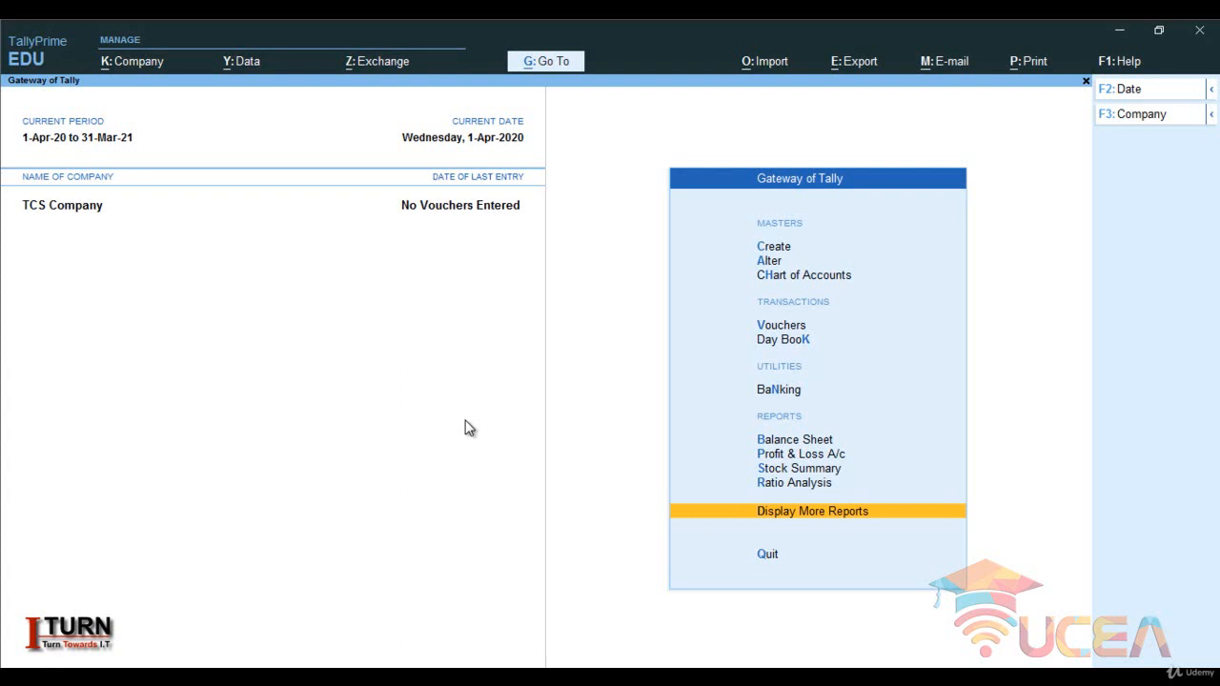
{"action": "key", "text": "F11"}
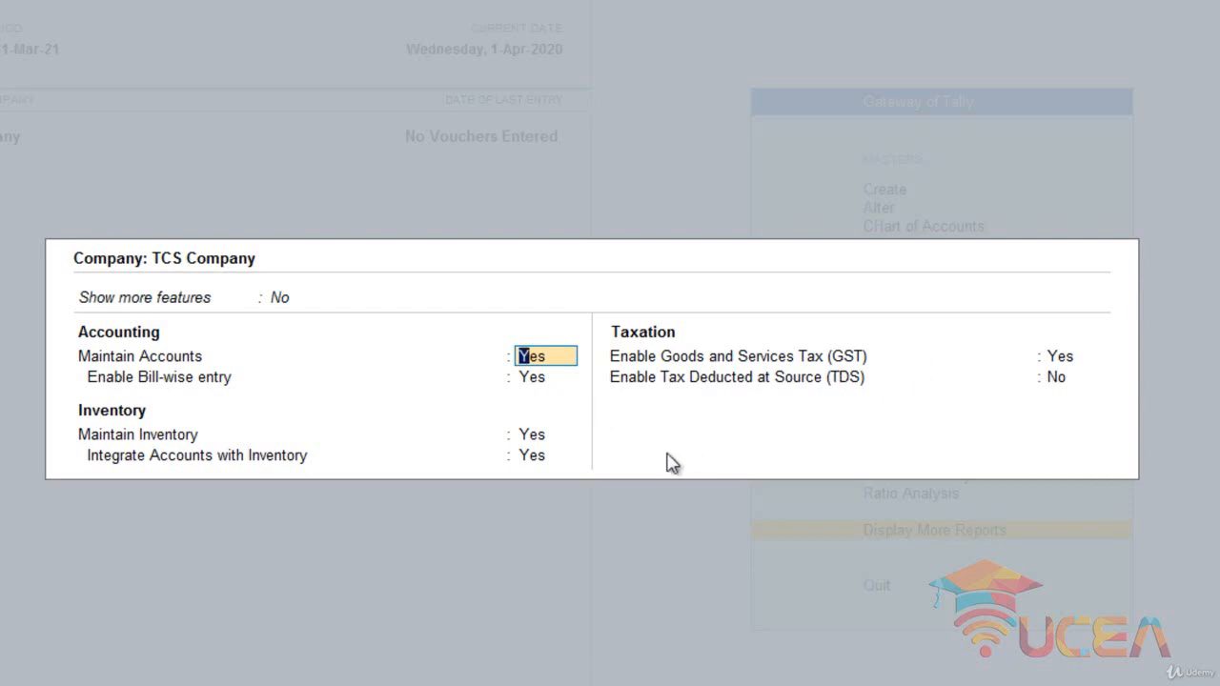
{"action": "left_click", "coordinate": [286, 301]}
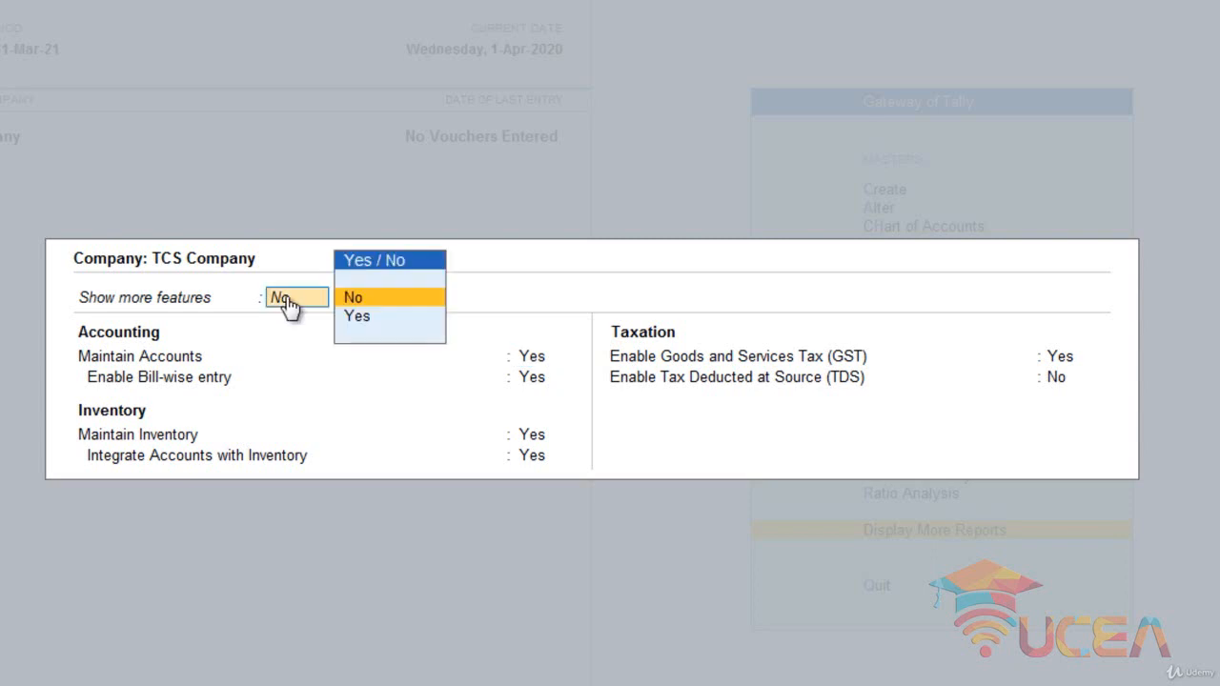
{"action": "left_click", "coordinate": [358, 319]}
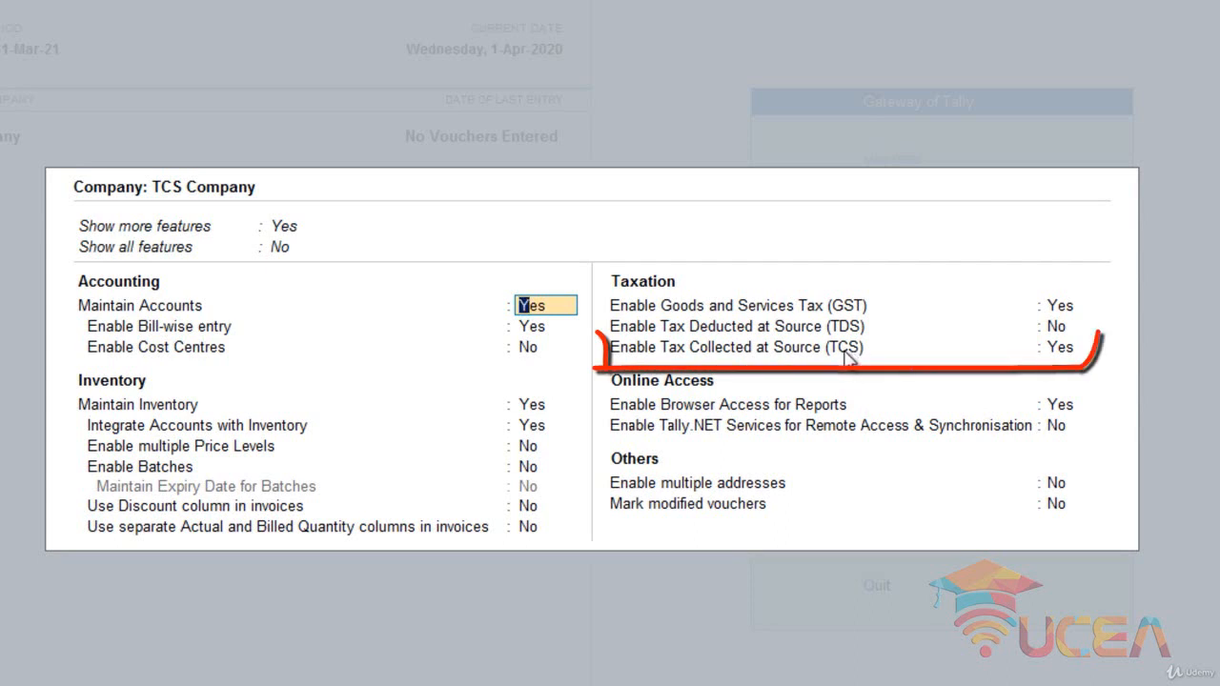
- Keep the accounting and inventory features as set and open the company's GST details with GST enabled
{"action": "key", "text": "Return"}
{"action": "key", "text": "Return"}
{"action": "key", "text": "Return"}
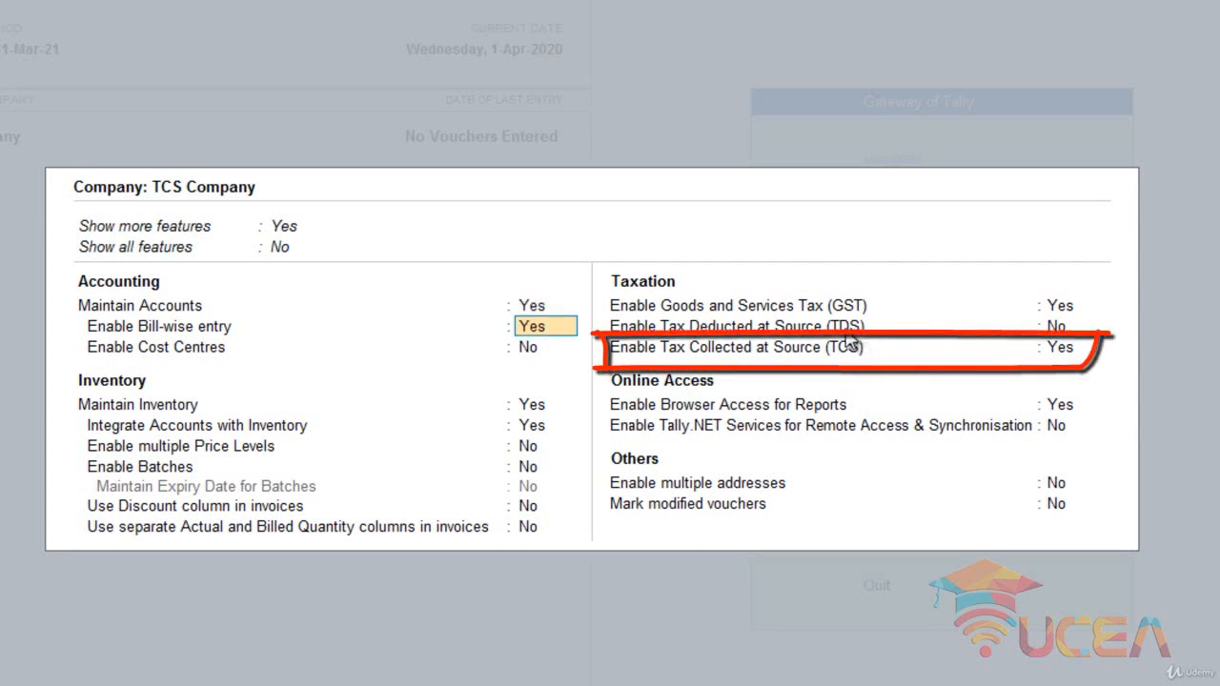
{"action": "key", "text": "Return"}
{"action": "key", "text": "Return"}
{"action": "key", "text": "Return"}
{"action": "key", "text": "Return"}
{"action": "key", "text": "Return"}
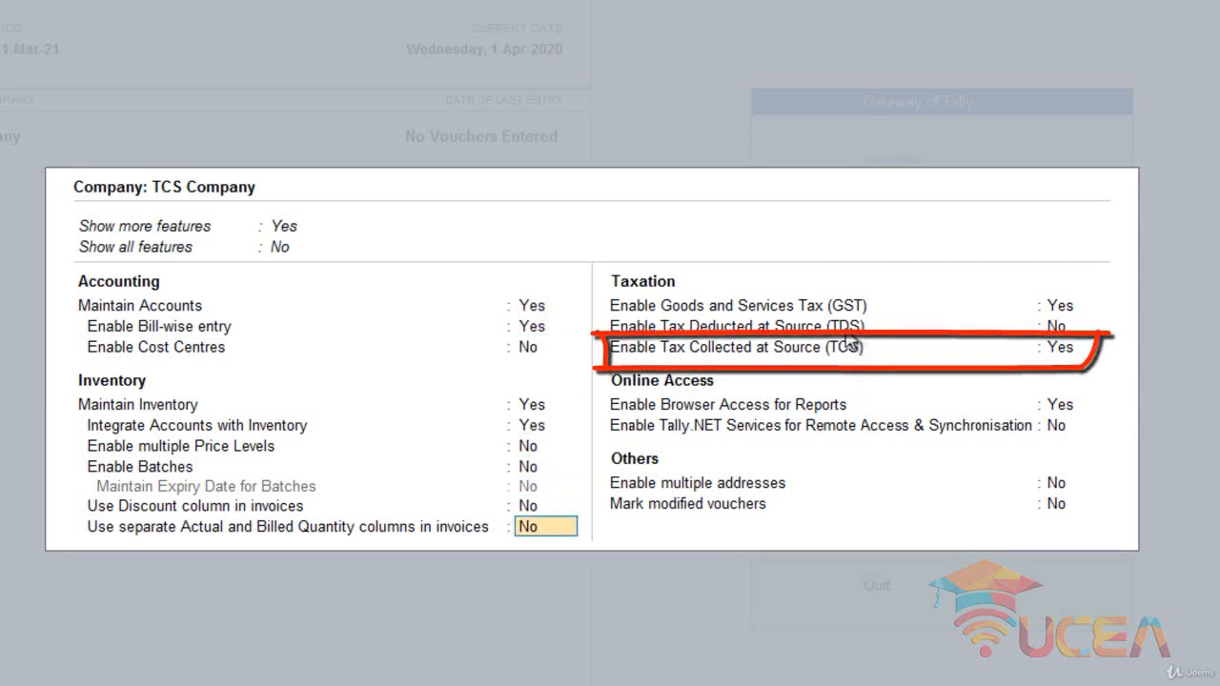
{"action": "key", "text": "Return"}
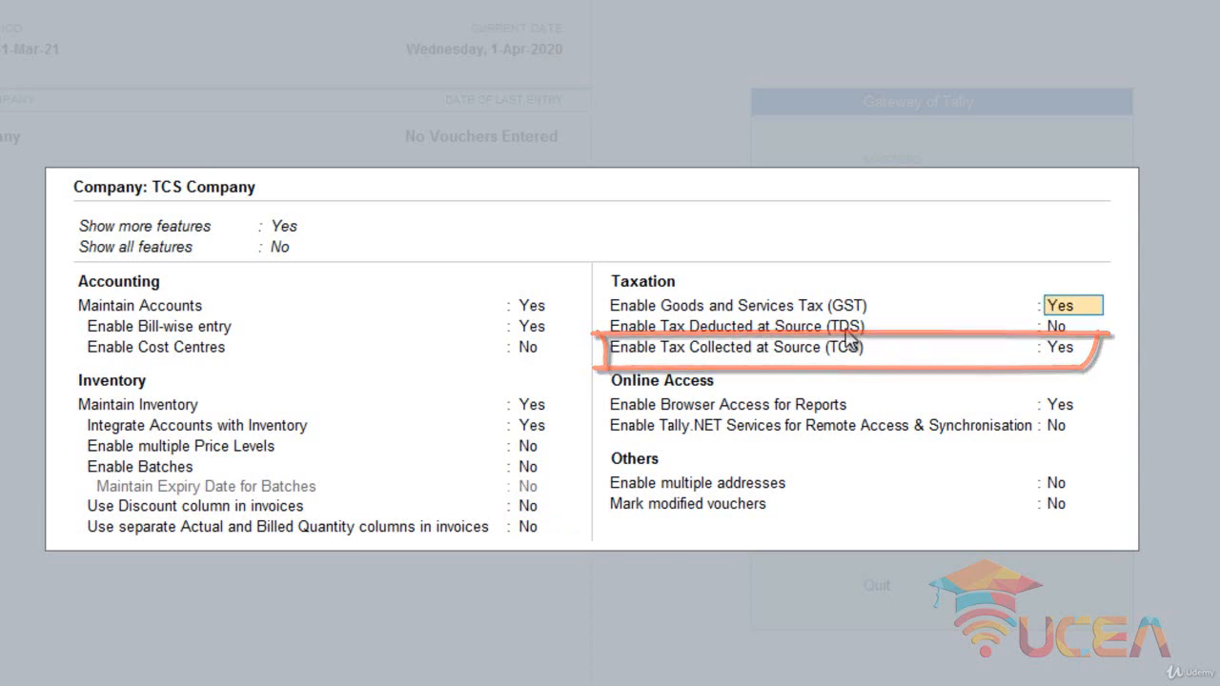
{"action": "key", "text": "Return"}
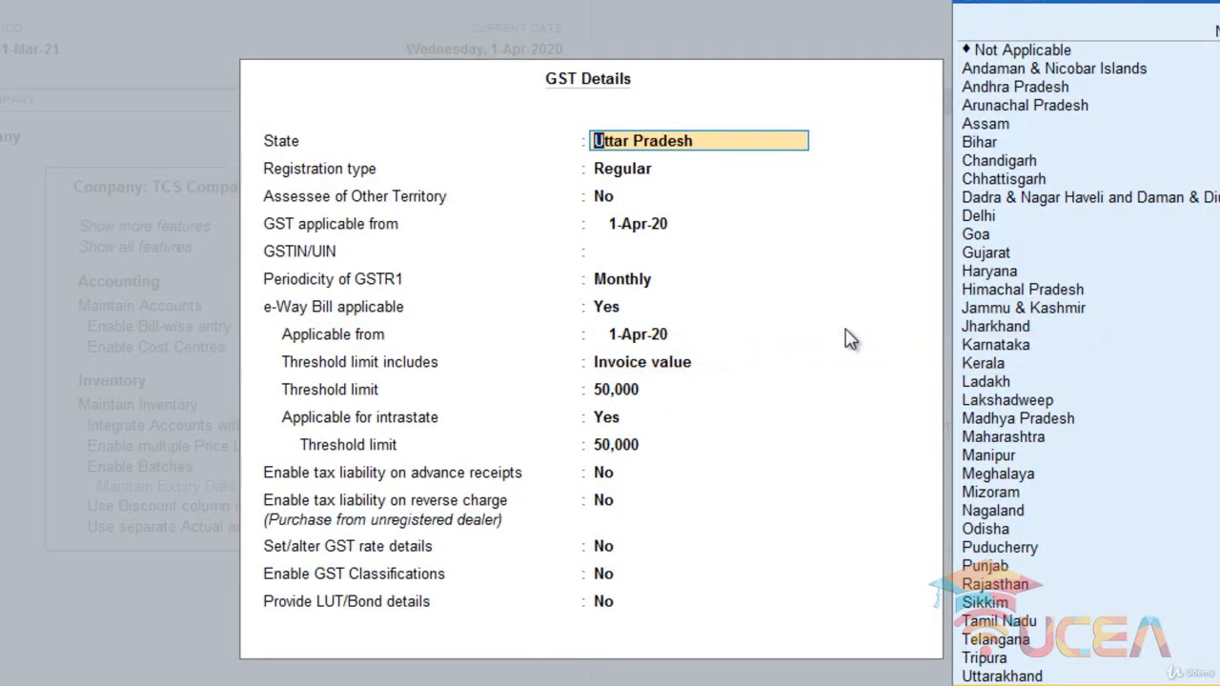
- Keep Uttar Pradesh and Regular registration from 1-Apr-20, enter the company's GSTIN/UIN, and keep monthly GSTR1 periodicity
{"action": "key", "text": "Return"}
{"action": "key", "text": "Return"}
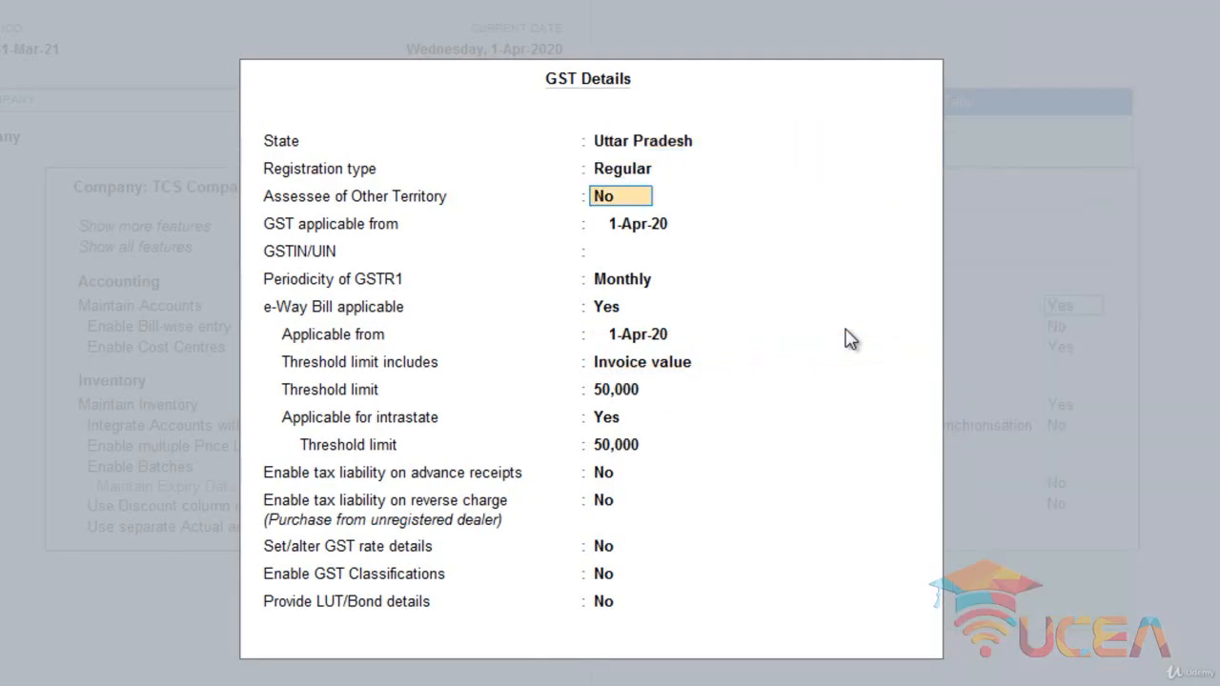
{"action": "key", "text": "Return"}
{"action": "key", "text": "Return"}
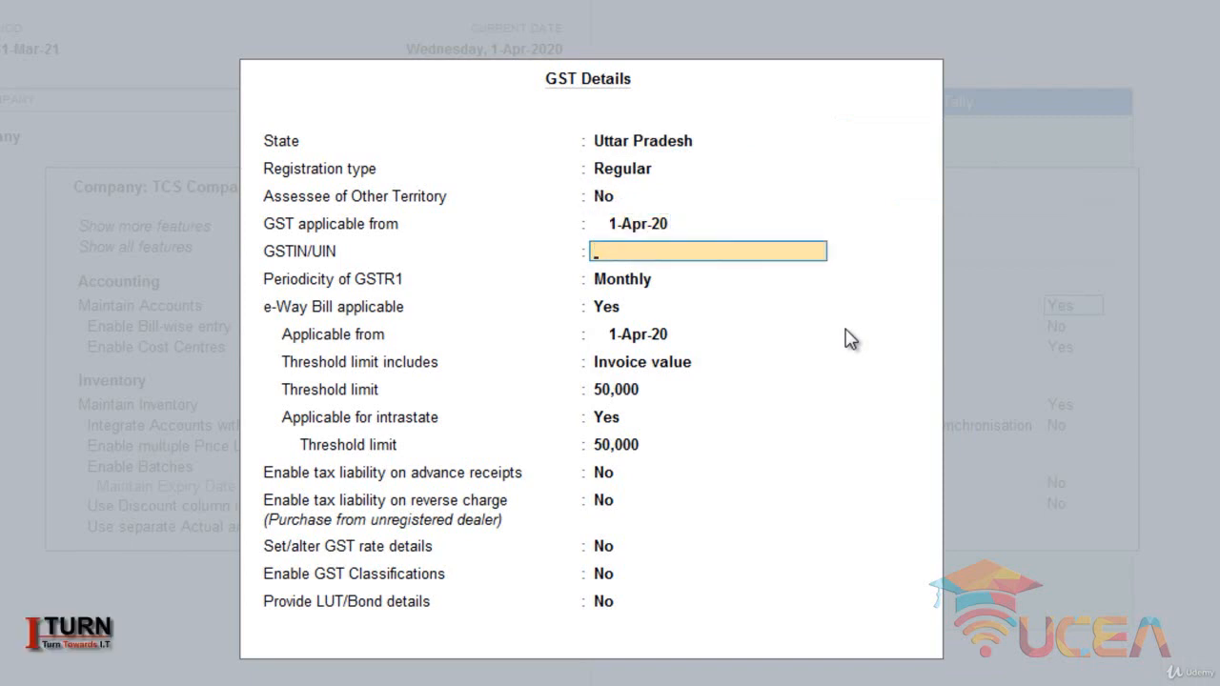
{"action": "type", "text": "09FGDASFGD"}
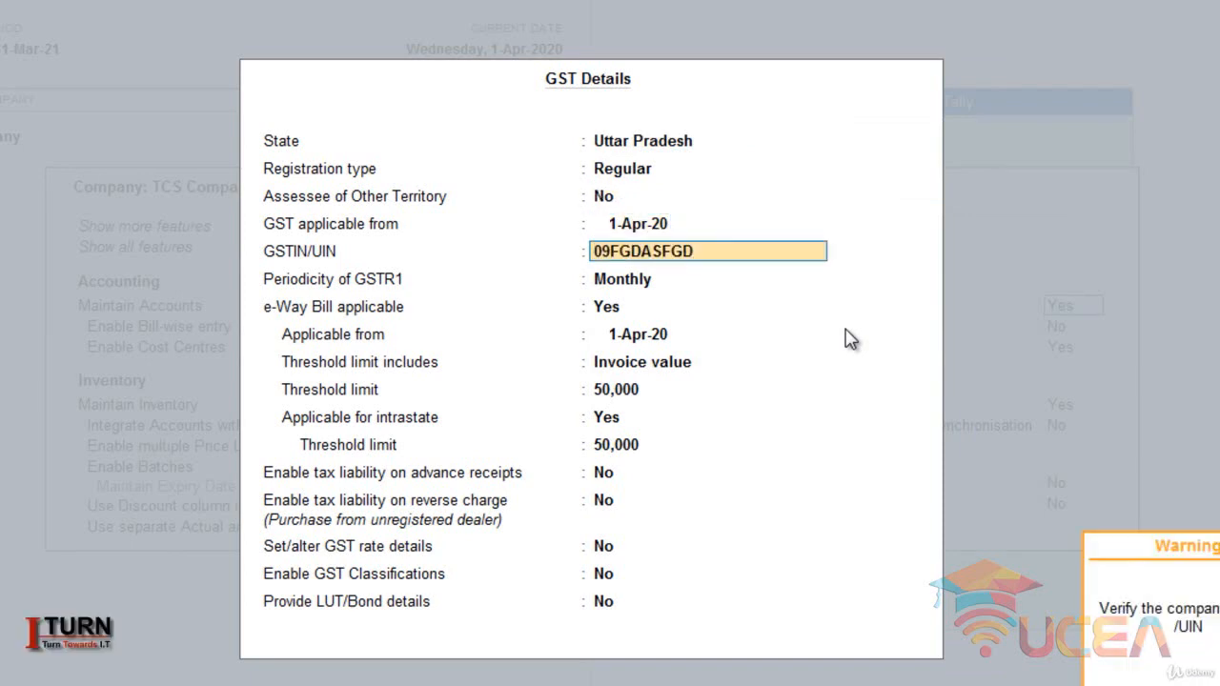
{"action": "key", "text": "Return"}
- Set e-Way Bill applicable to No, keep the remaining GST options at No, and accept the GST details
{"action": "key", "text": "Return"}
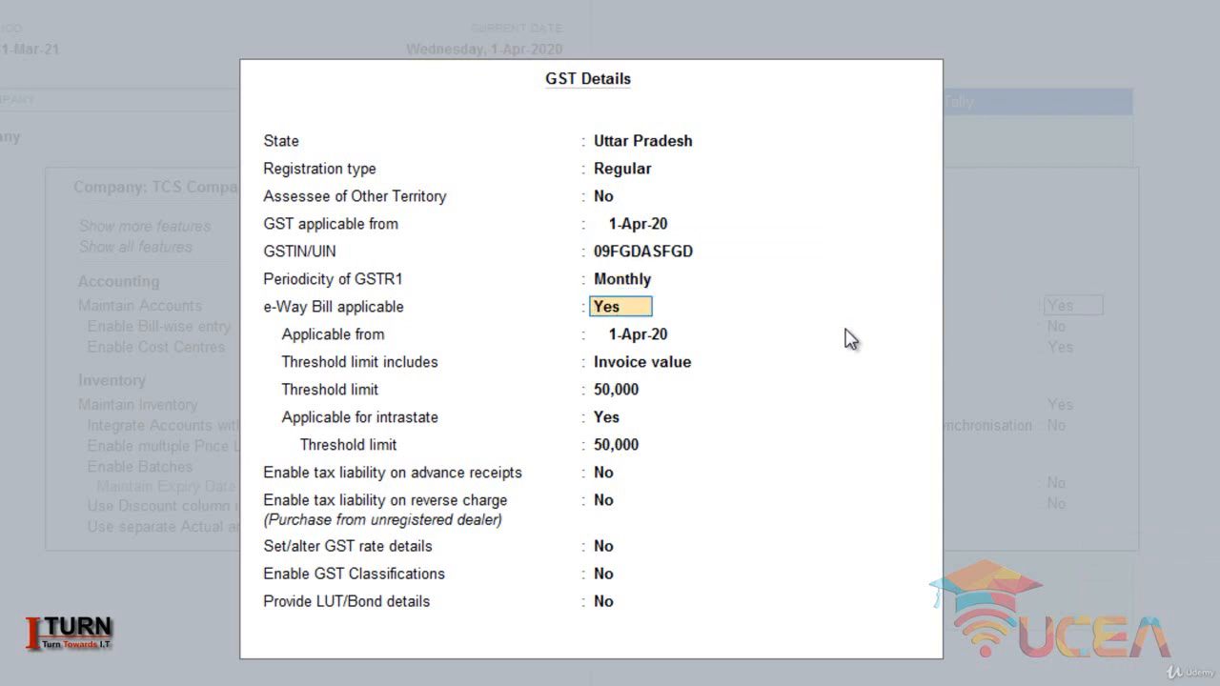
{"action": "type", "text": "n"}
{"action": "key", "text": "Return"}
{"action": "key", "text": "Return"}
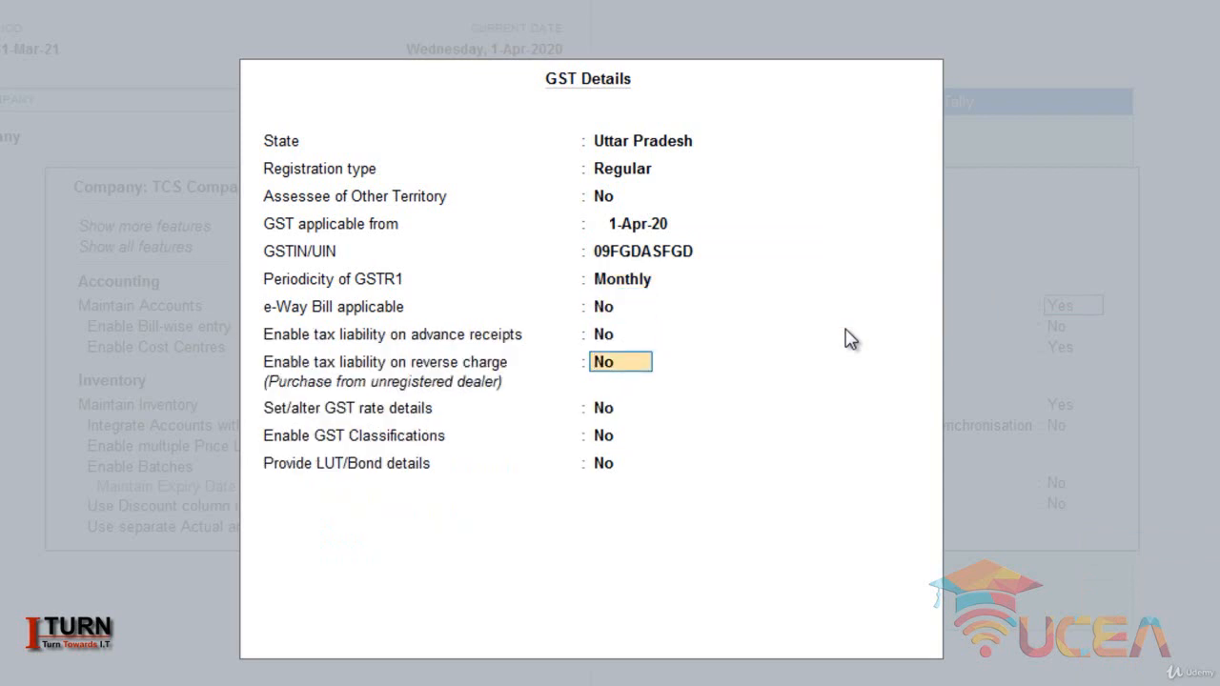
{"action": "key", "text": "Return"}
{"action": "key", "text": "Return"}
{"action": "key", "text": "Return"}
- With TDS off and TCS enabled, enter the TAN registration number and the TAN in the company's TCS collector details
{"action": "key", "text": "Return"}
{"action": "key", "text": "Return"}
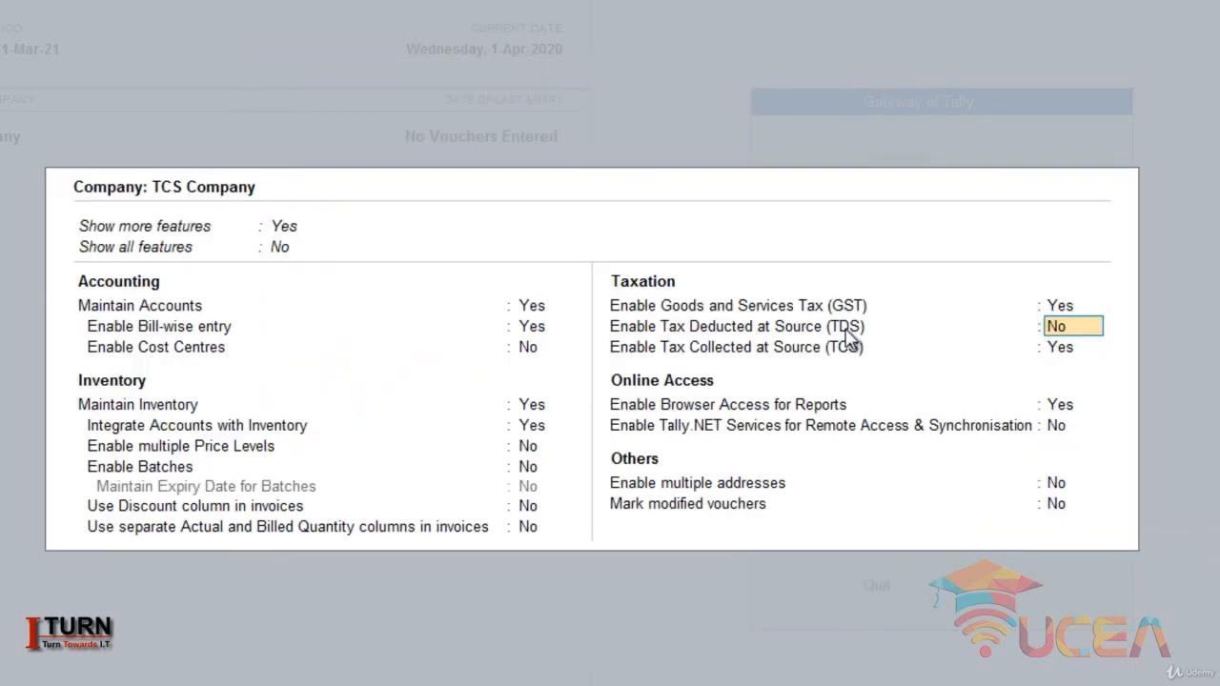
{"action": "key", "text": "Return"}
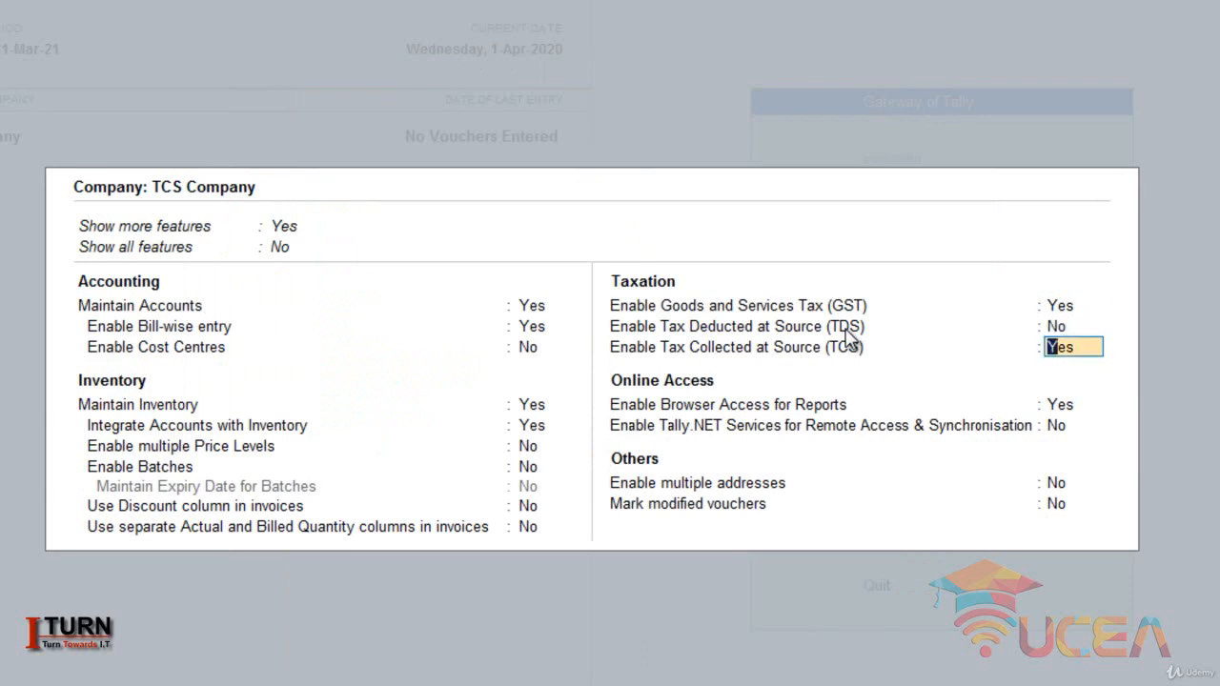
{"action": "key", "text": "Return"}
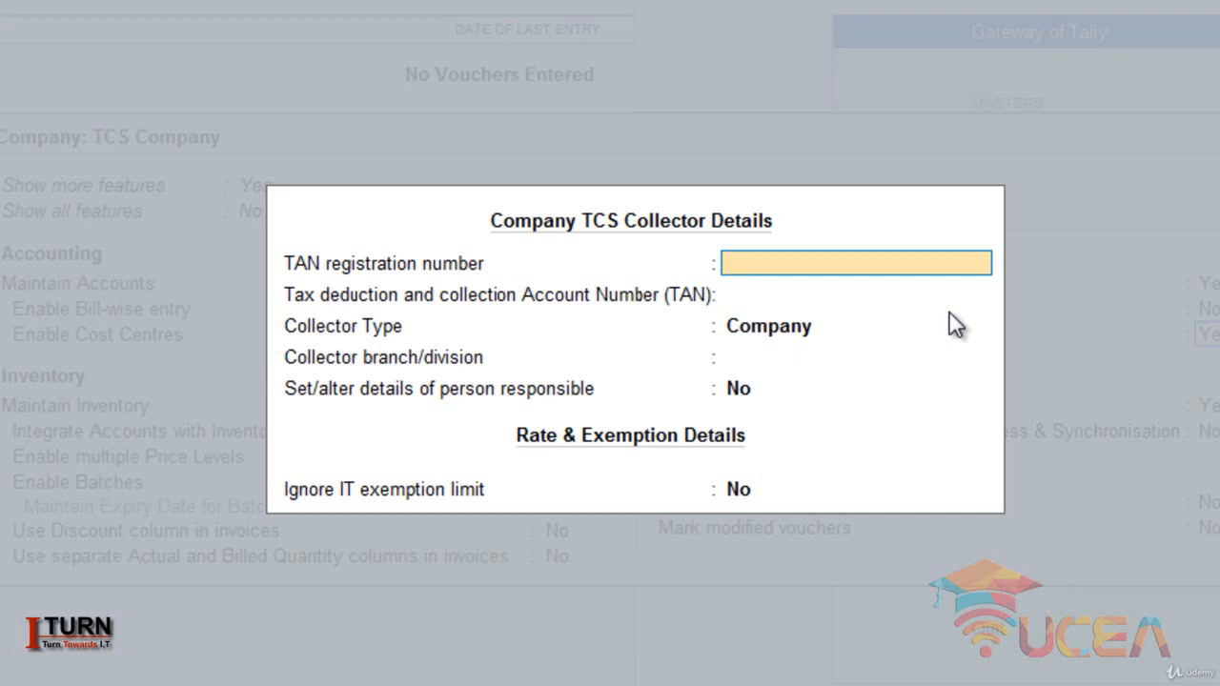
{"action": "type", "text": "67FSGFADASD"}
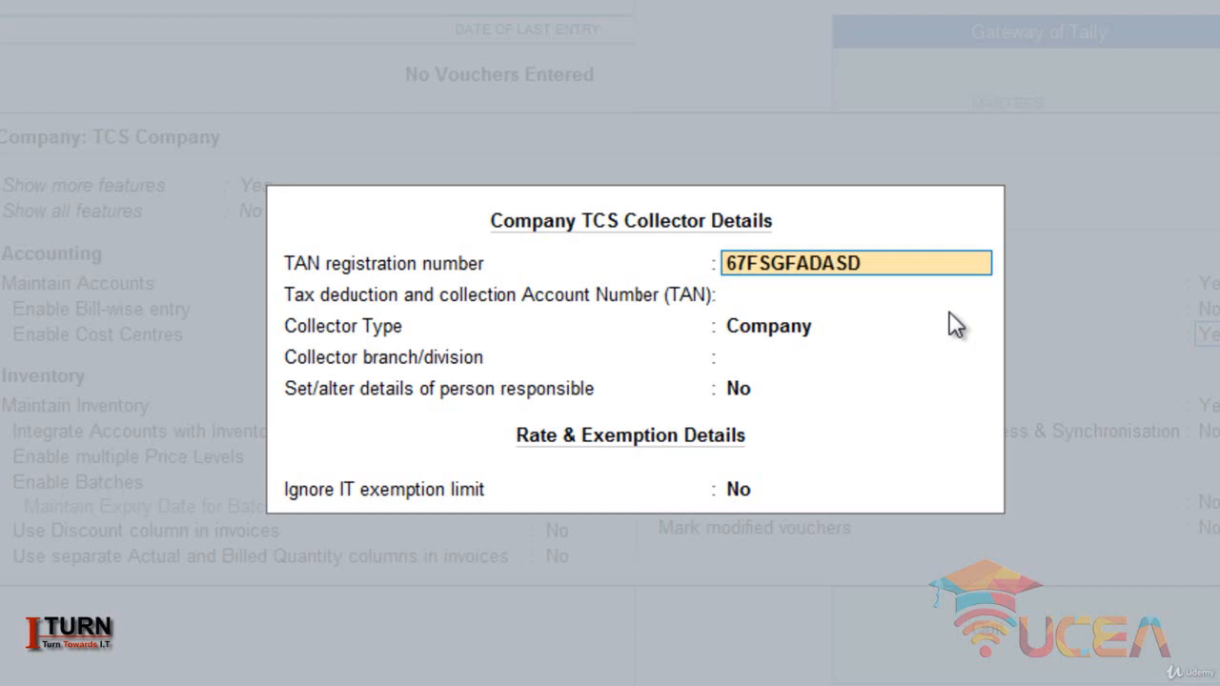
{"action": "key", "text": "Return"}
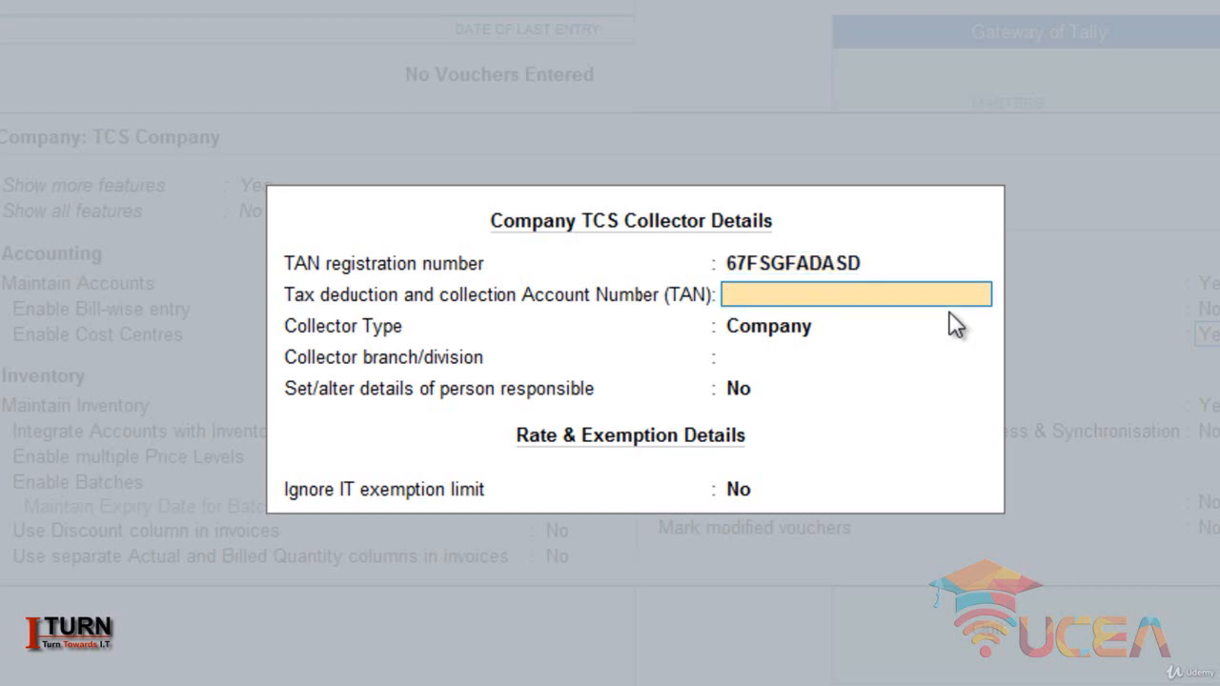
{"action": "type", "text": "67CGACSGDA"}
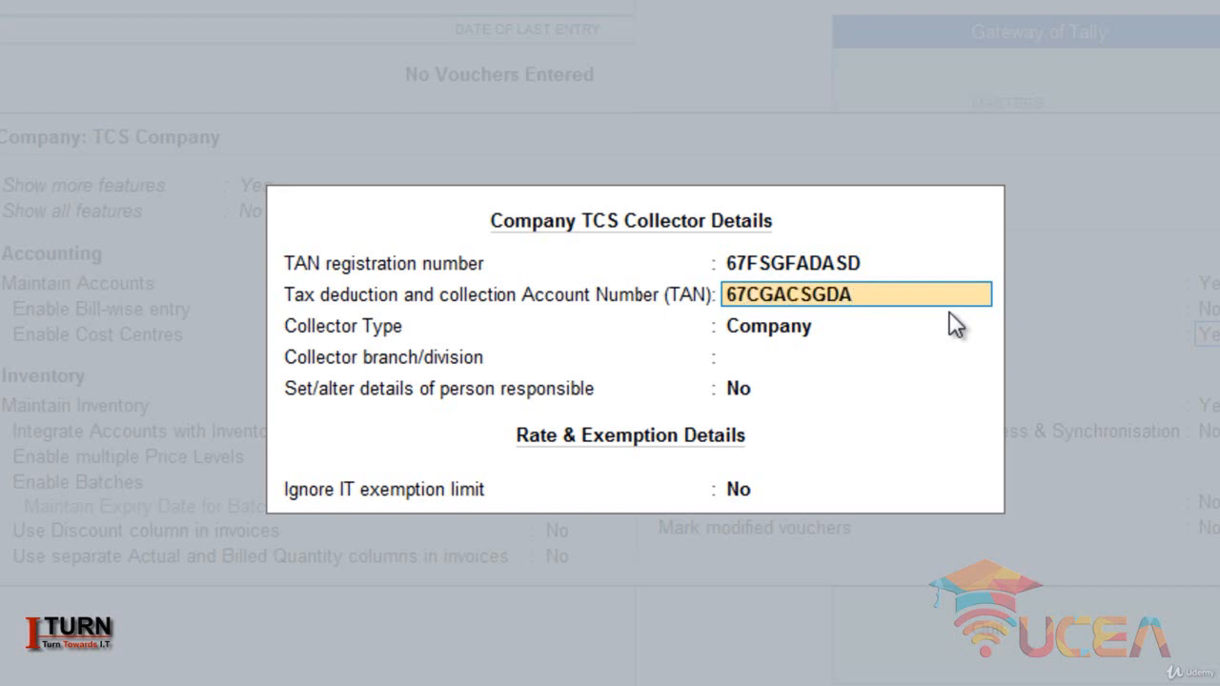
{"action": "key", "text": "Return"}
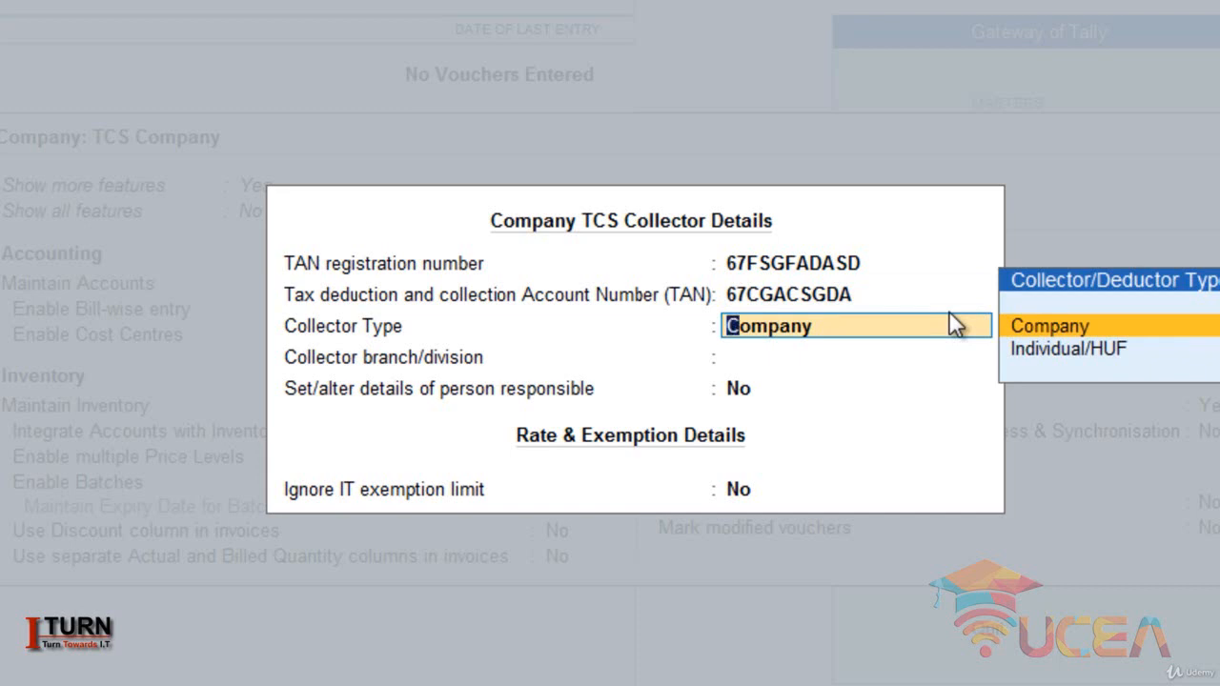
- Keep Company as the collector type, leave the branch/division blank, and accept the TCS collector details
{"action": "key", "text": "Return"}
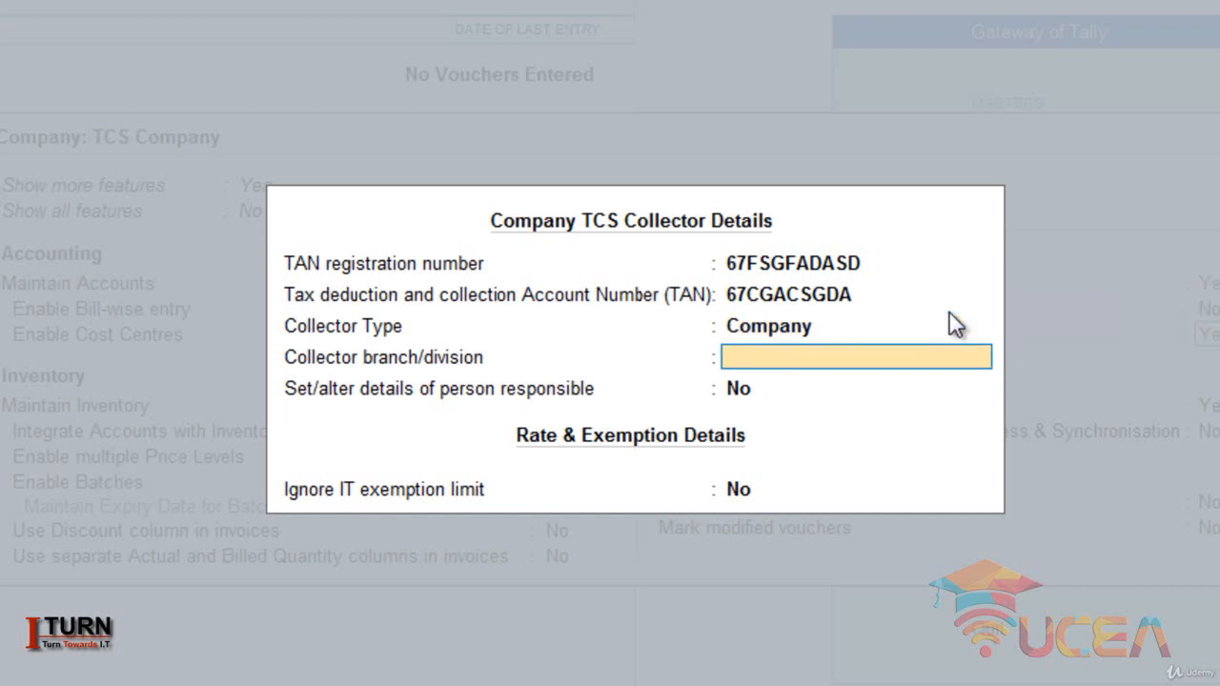
{"action": "key", "text": "Return"}
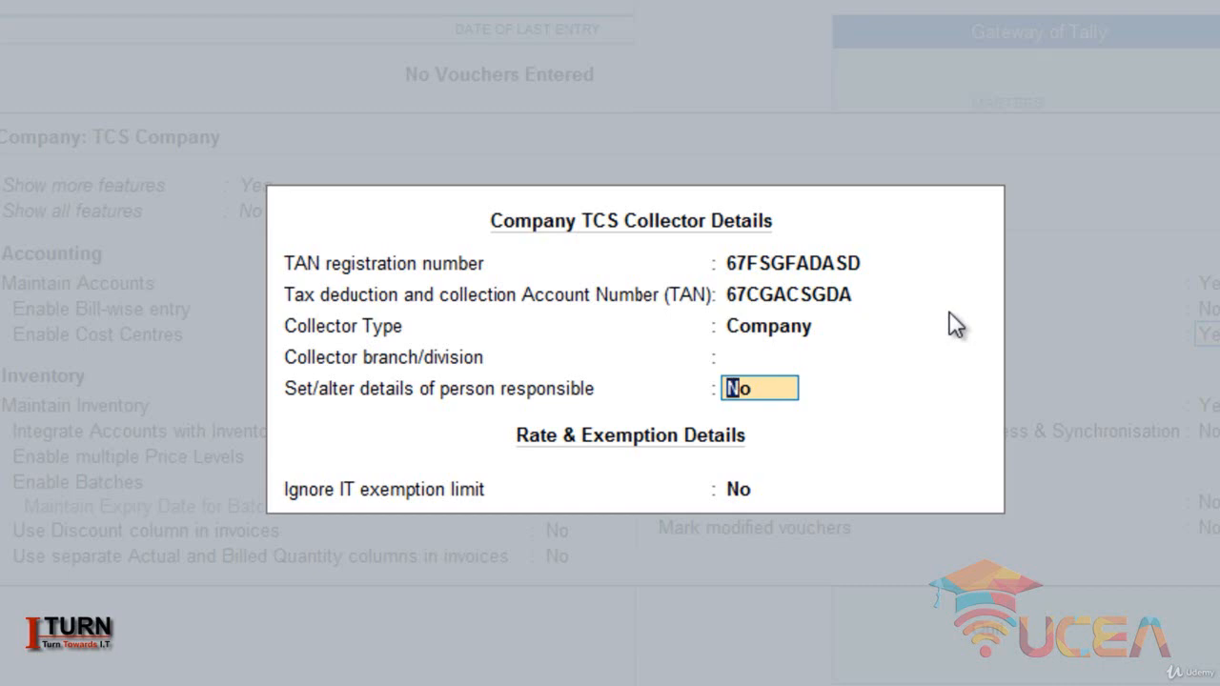
{"action": "key", "text": "Return"}
- Keep the online access and other settings unchanged and save the company features
{"action": "key", "text": "Return"}
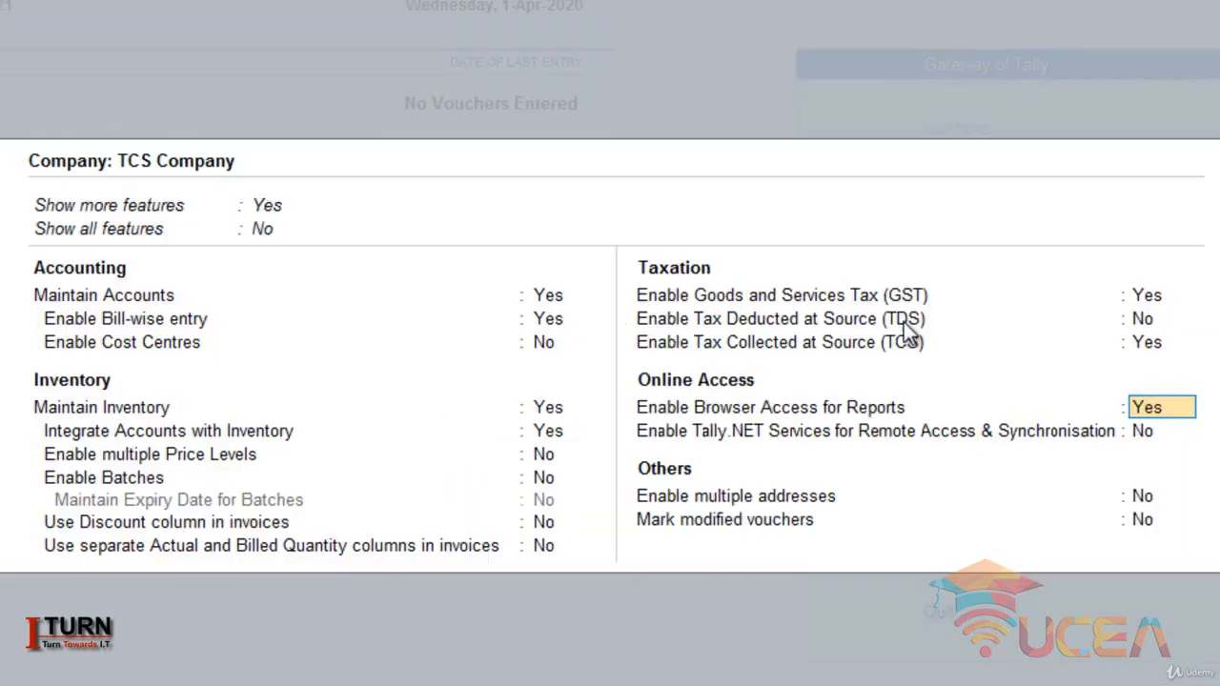
{"action": "key", "text": "Return"}
{"action": "key", "text": "Return"}
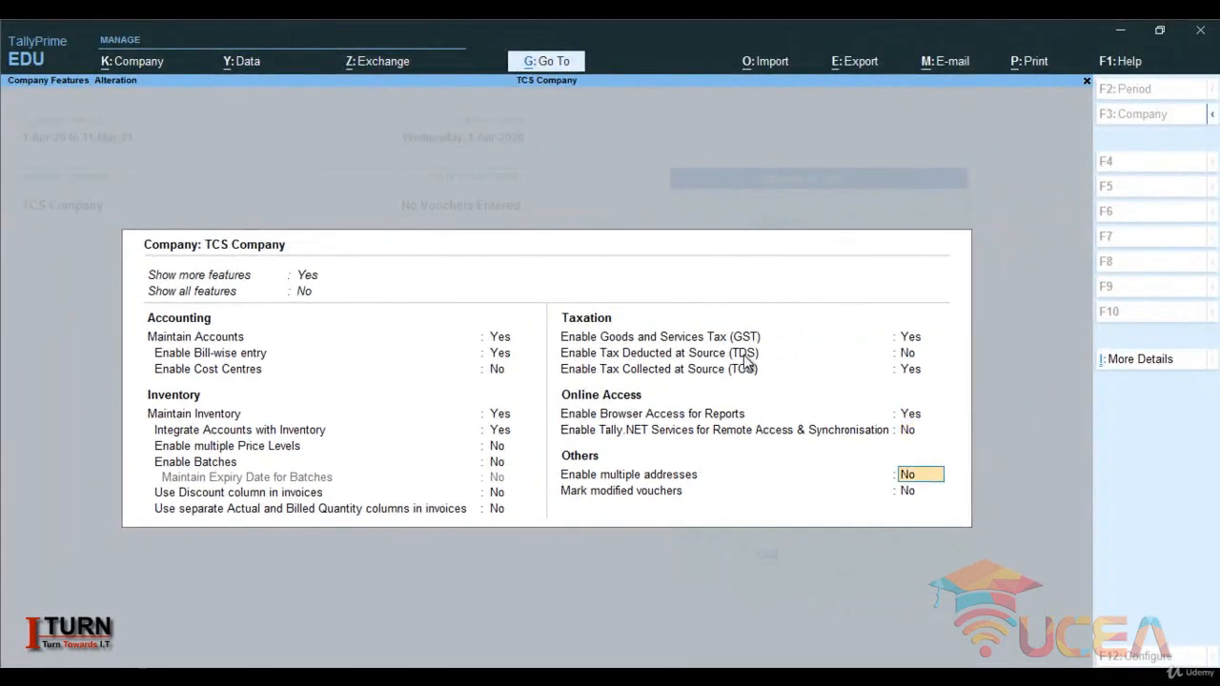
{"action": "key", "text": "Return"}
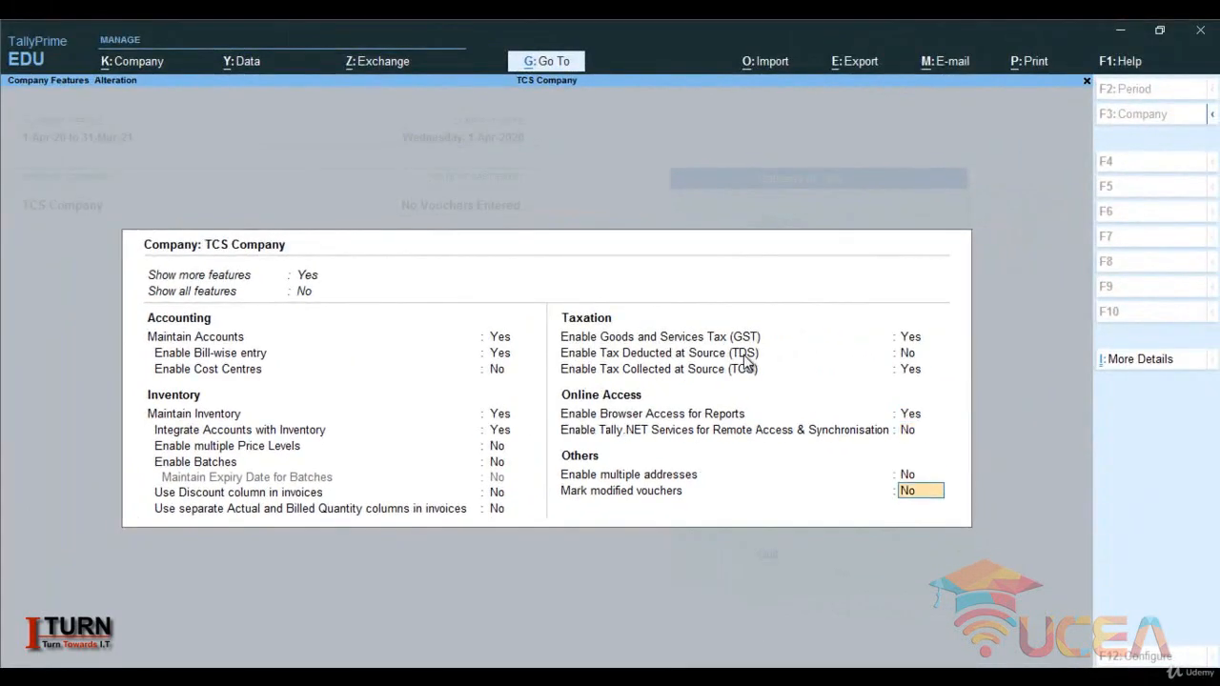
{"action": "key", "text": "Return"}
{"action": "key", "text": "Return"}
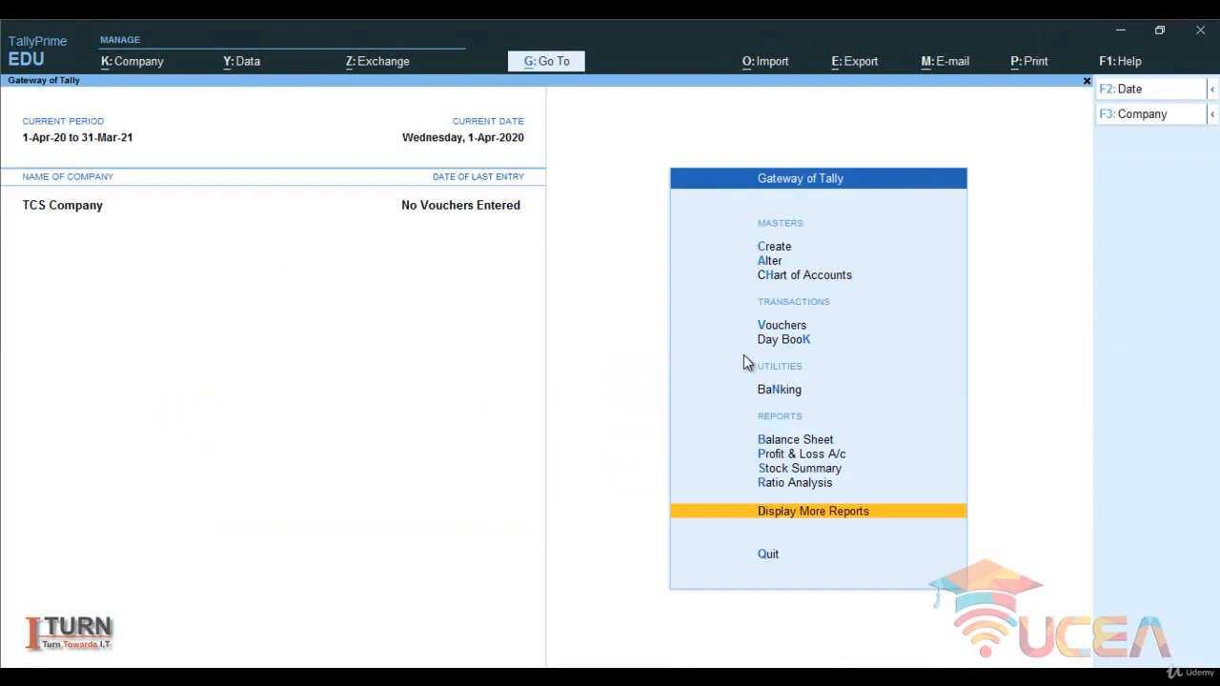
- Start creating a new TCS Nature of Goods statutory master
{"action": "key", "text": "Up"}
{"action": "key", "text": "Up"}
{"action": "key", "text": "Up"}
{"action": "key", "text": "Up"}
{"action": "key", "text": "Up"}
{"action": "key", "text": "Up"}
{"action": "key", "text": "Up"}
{"action": "key", "text": "Up"}
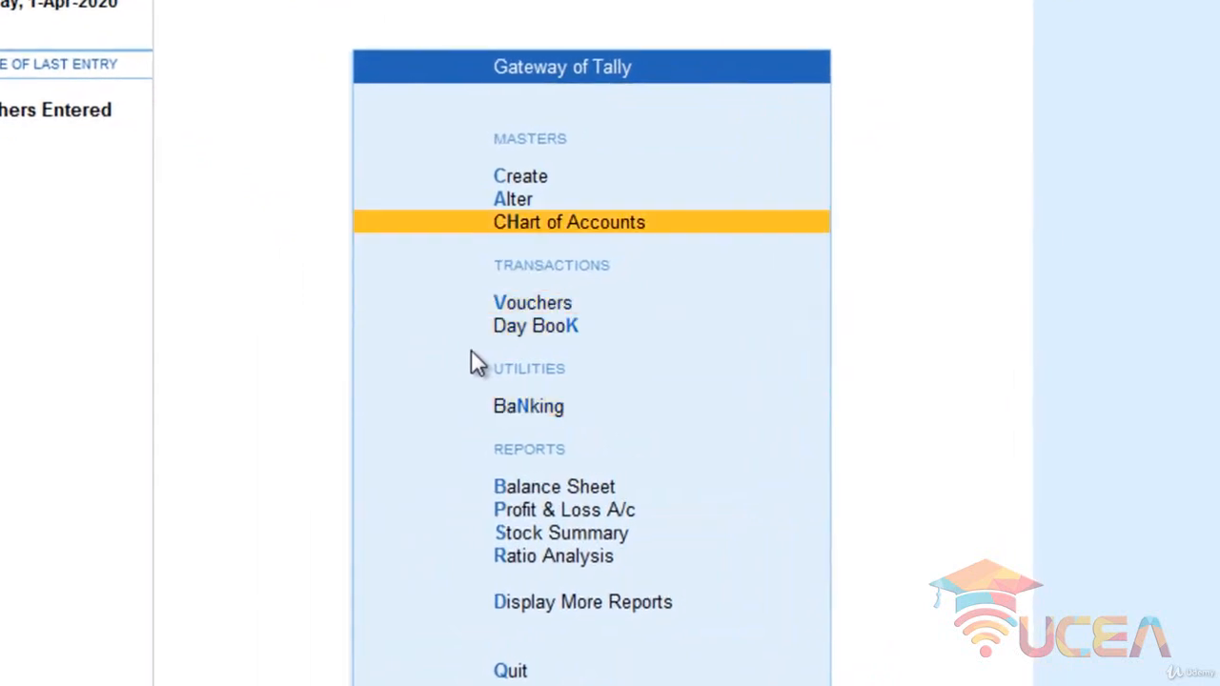
{"action": "key", "text": "Up"}
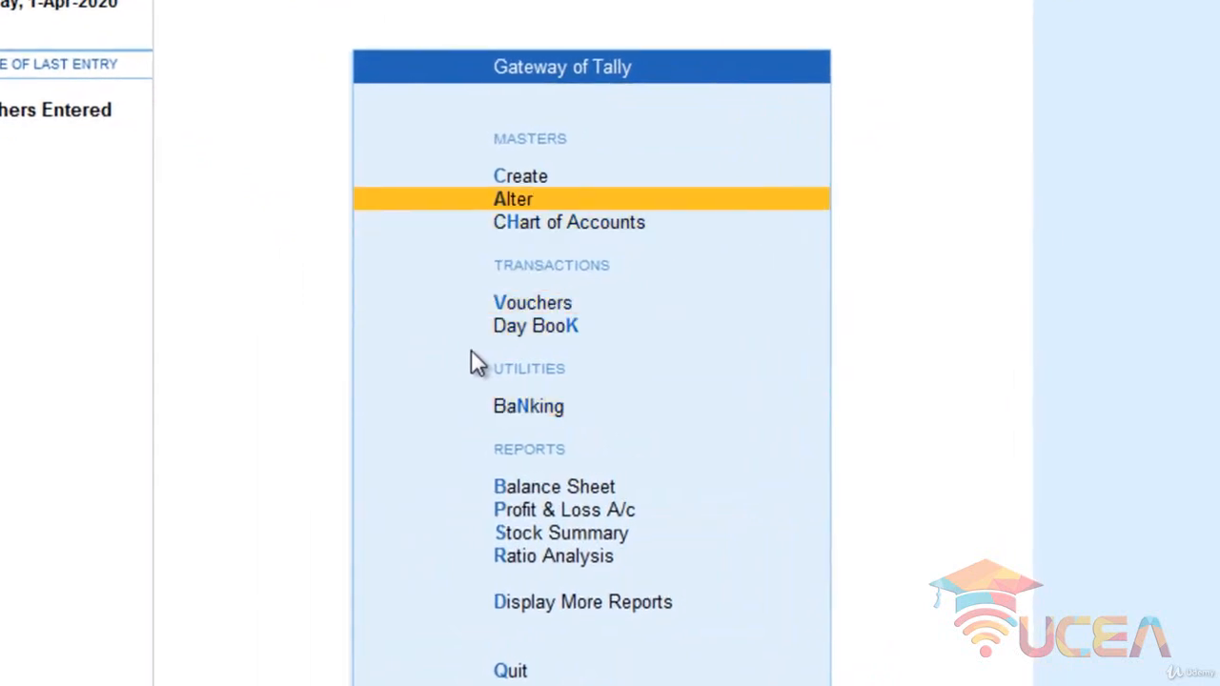
{"action": "key", "text": "Up"}
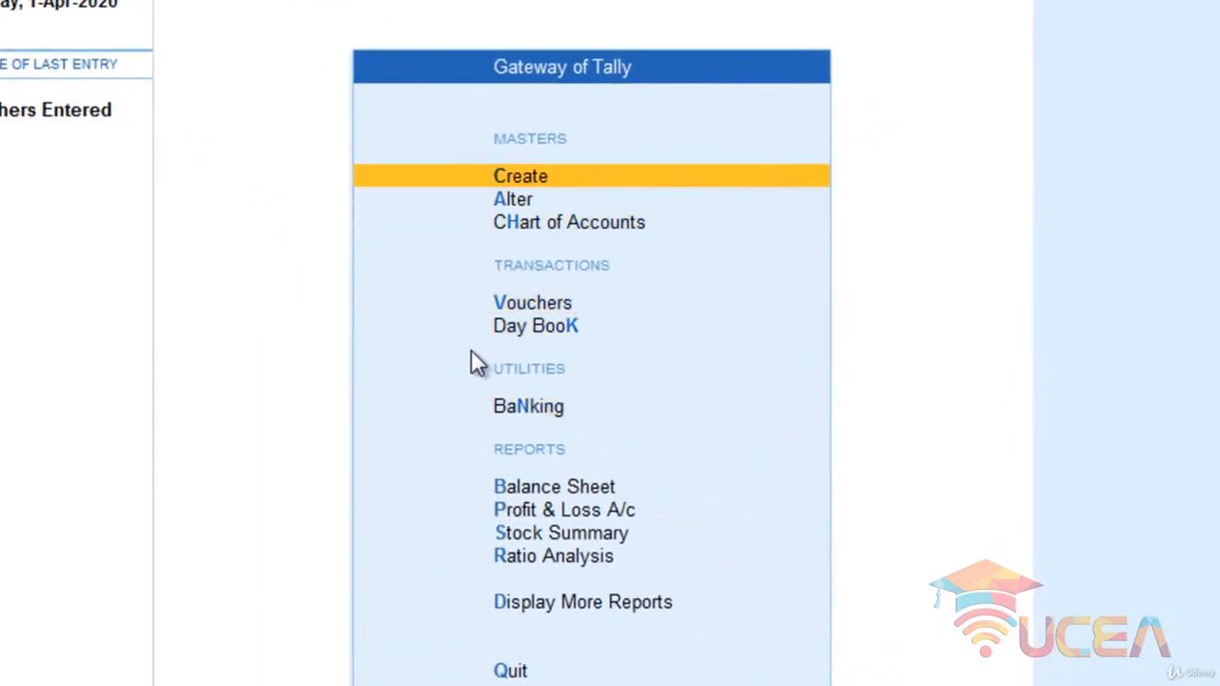
{"action": "key", "text": "Return"}
{"action": "key", "text": "Down"}
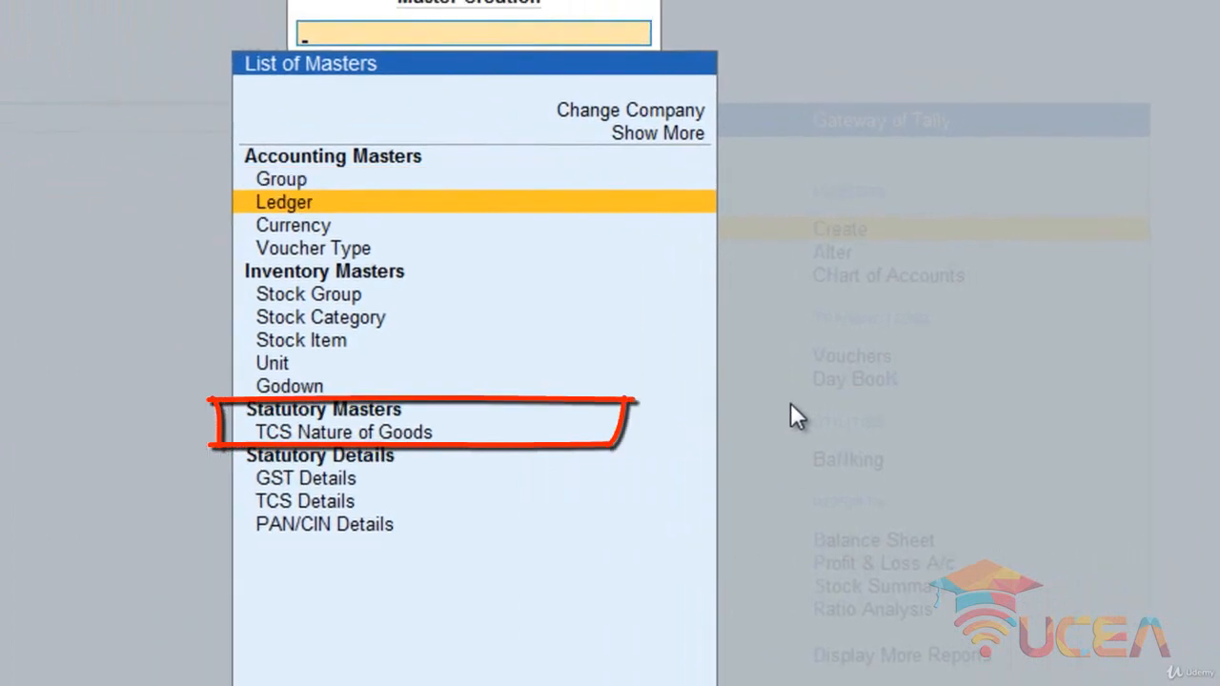
{"action": "key", "text": "Down"}
{"action": "key", "text": "Down"}
{"action": "key", "text": "Down"}
{"action": "key", "text": "Down"}
{"action": "key", "text": "Down"}
{"action": "key", "text": "Down"}
{"action": "key", "text": "Down"}
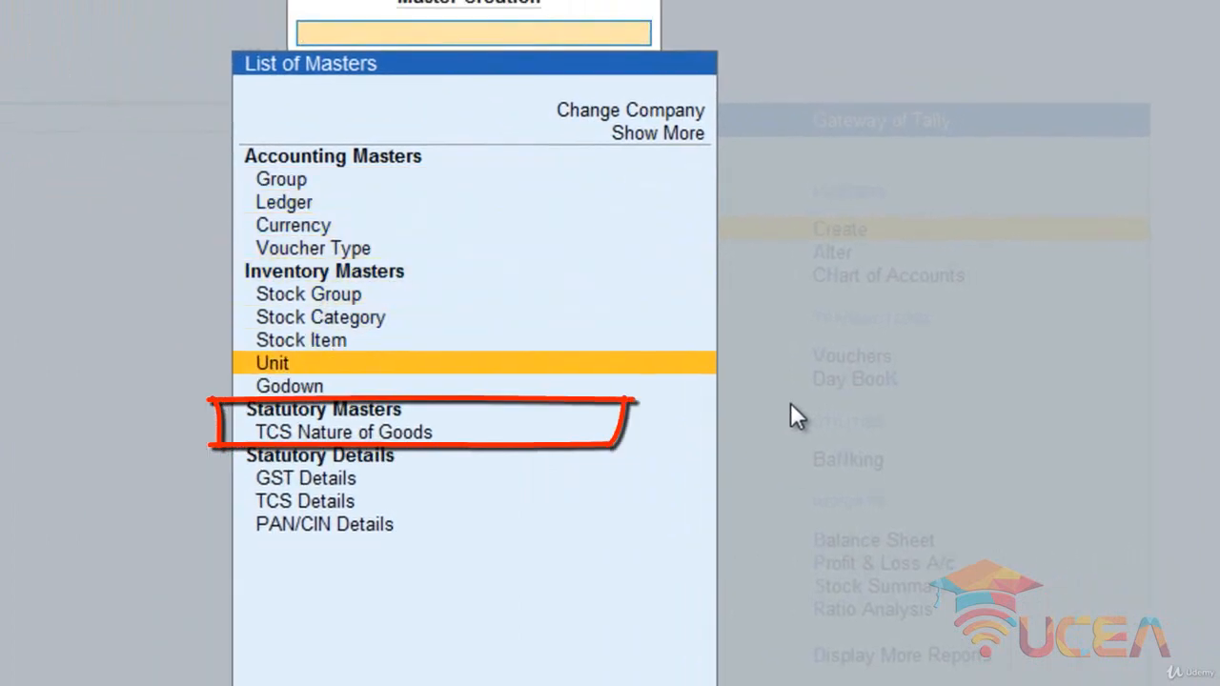
{"action": "key", "text": "Down"}
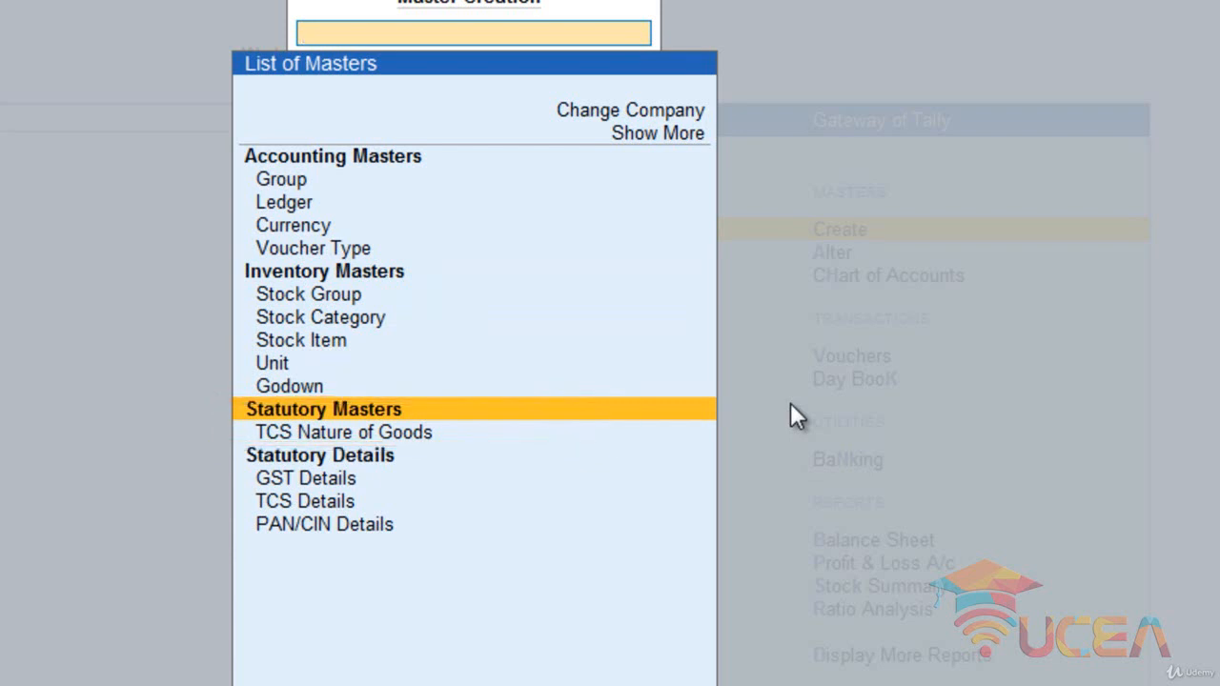
{"action": "key", "text": "Down"}
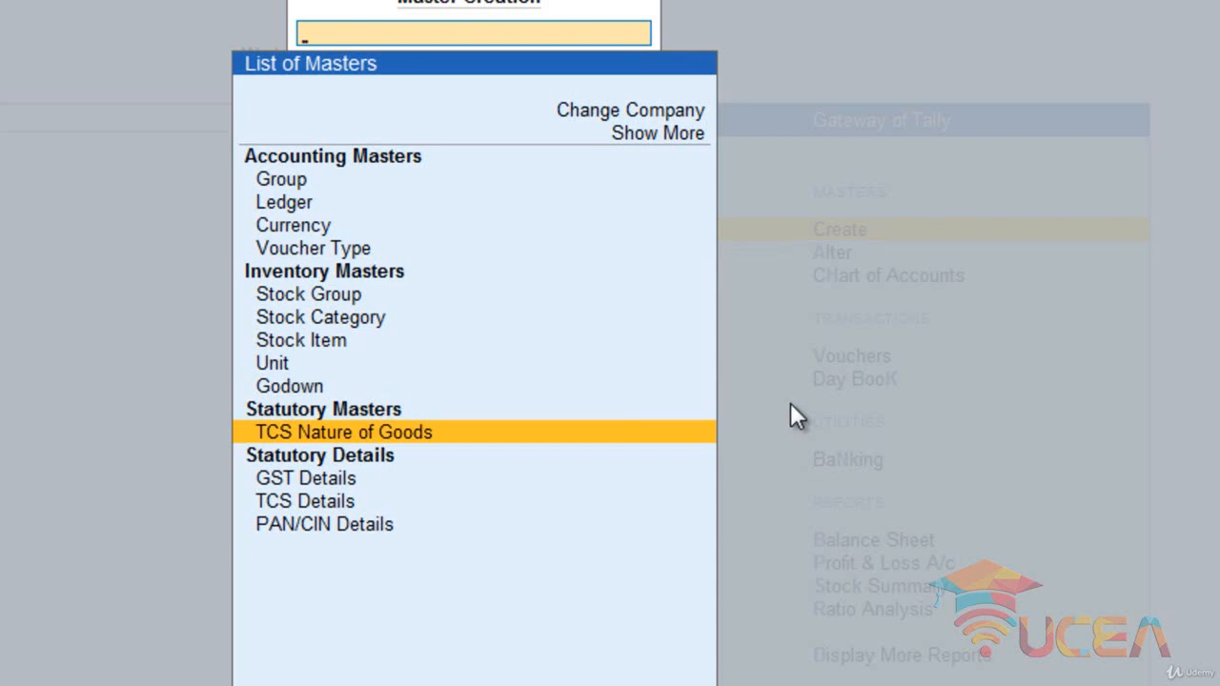
{"action": "key", "text": "Return"}
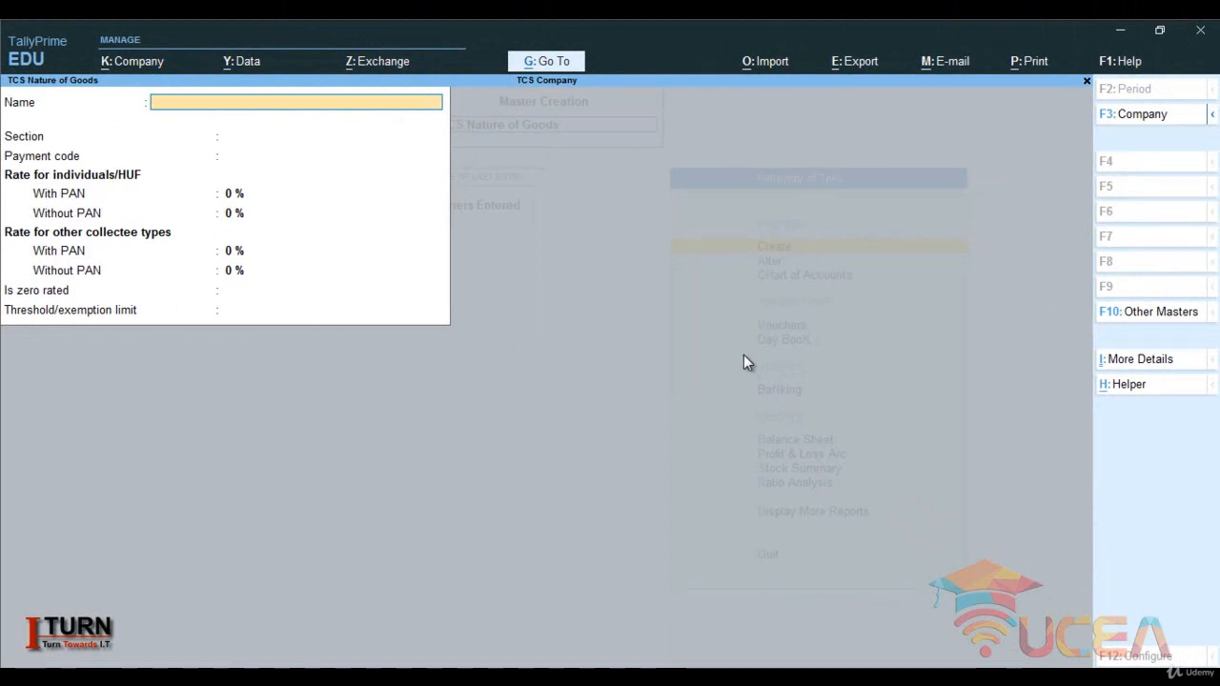
- Name the TCS nature of goods "TCS on Goods", set its section to 206C and leave the payment code blank
{"action": "key", "text": "Caps_Lock"}
{"action": "type", "text": "TCS"}
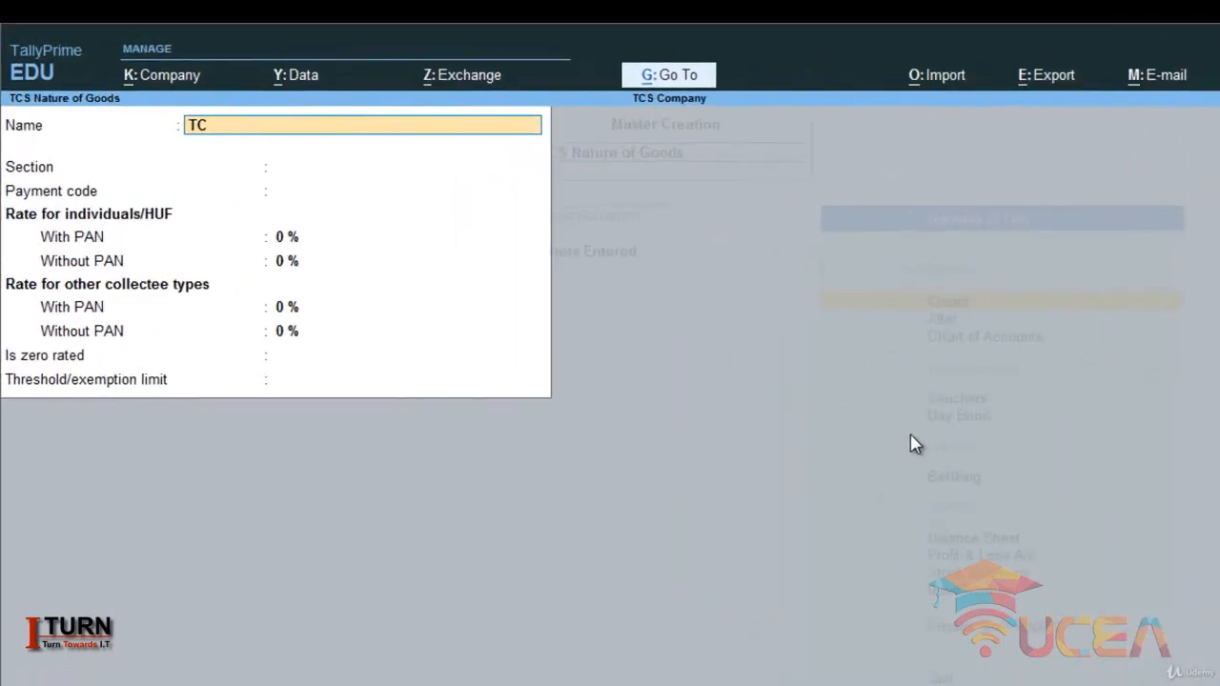
{"action": "type", "text": " on"}
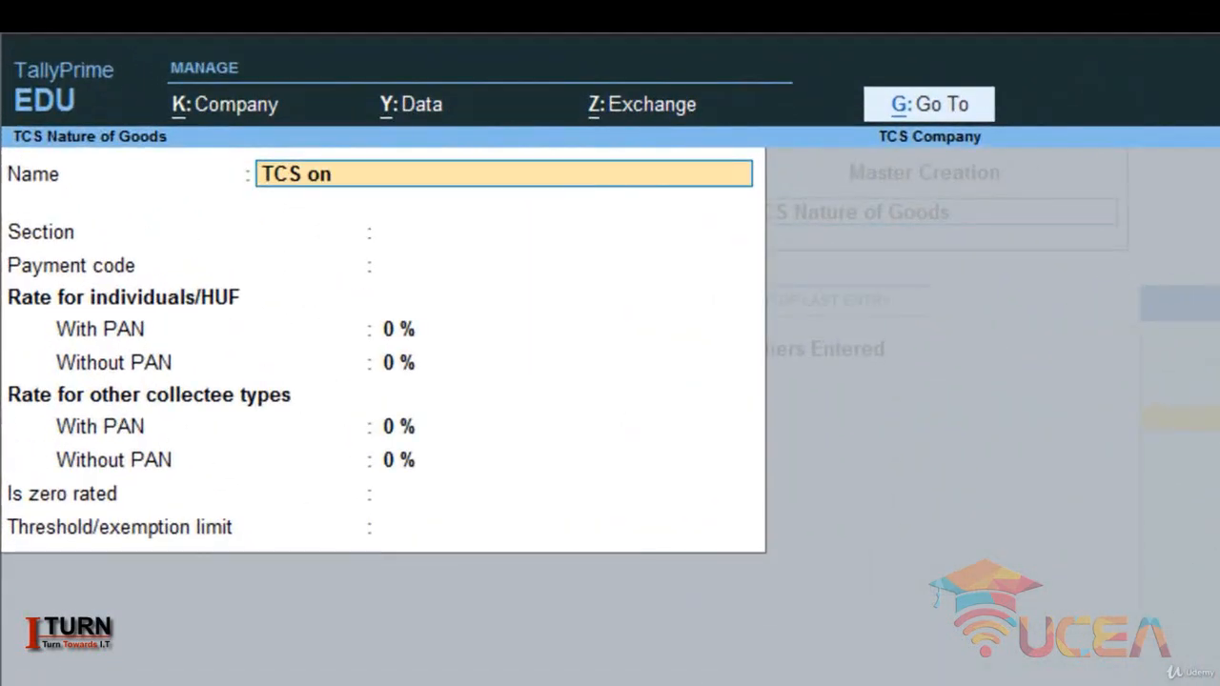
{"action": "type", "text": " Goods"}
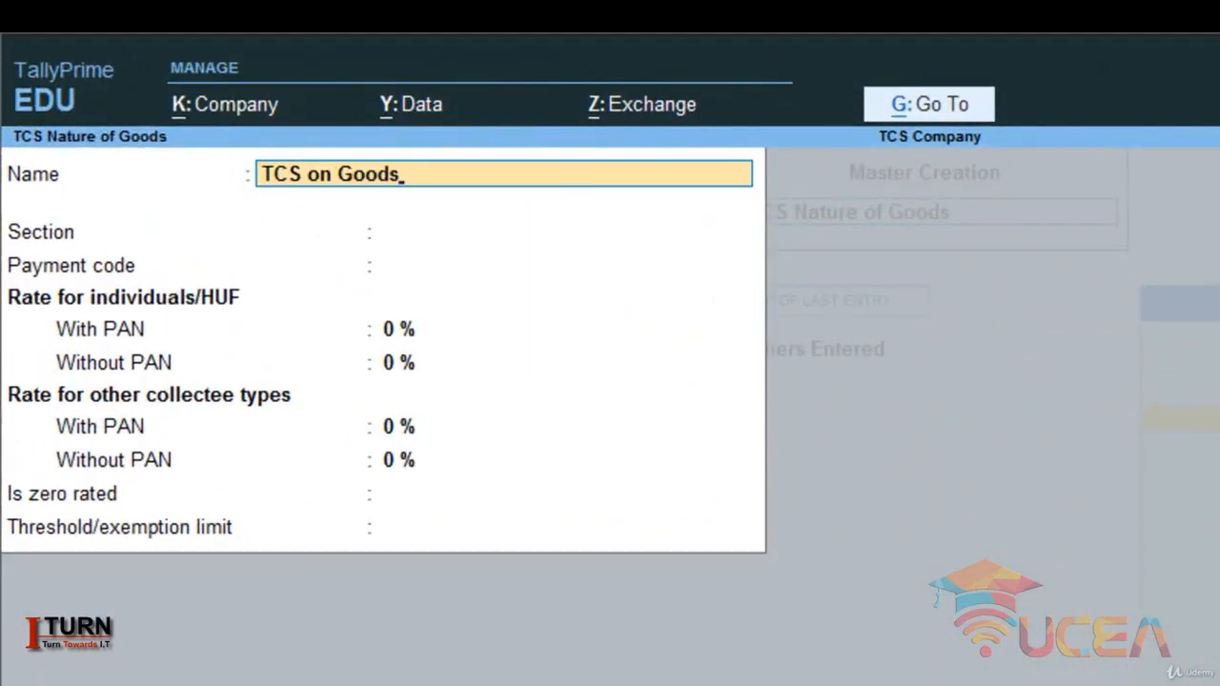
{"action": "key", "text": "Return"}
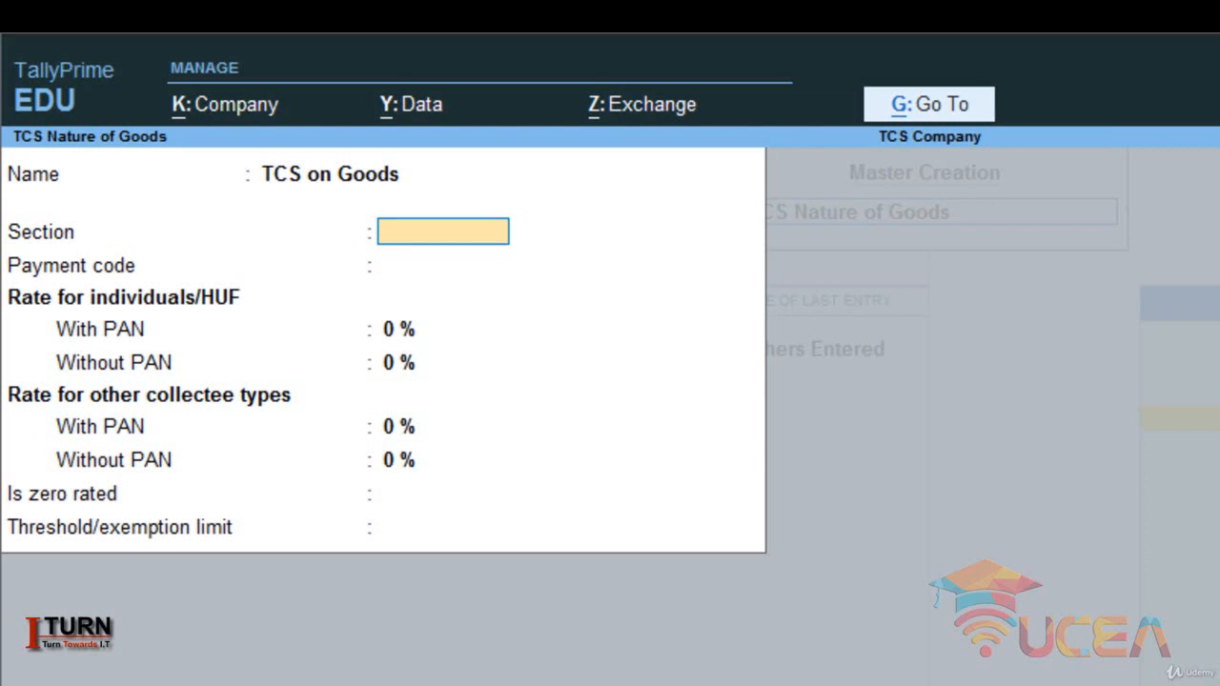
{"action": "type", "text": "206C"}
{"action": "key", "text": "Return"}
{"action": "key", "text": "Return"}
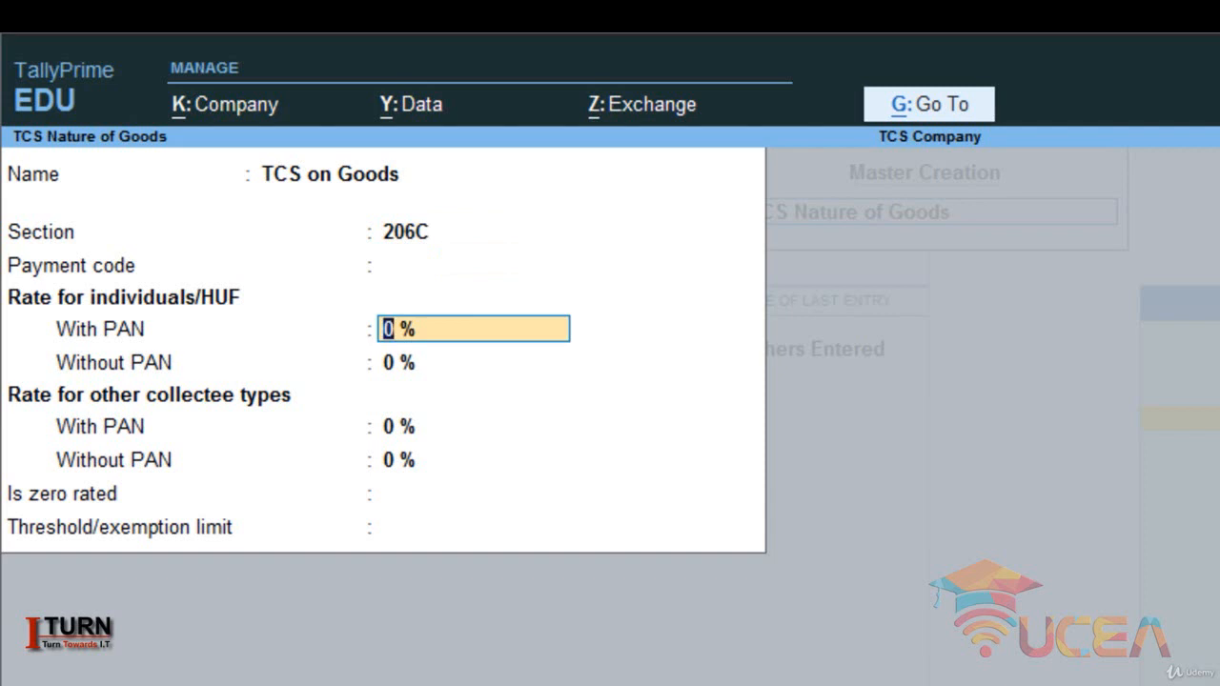
- Set the TCS rates to 0.75% with PAN and 1% without PAN for all collectee types, leave the threshold blank and save the master
{"action": "type", "text": "0"}
{"action": "type", "text": "75"}
{"action": "key", "text": "Return"}
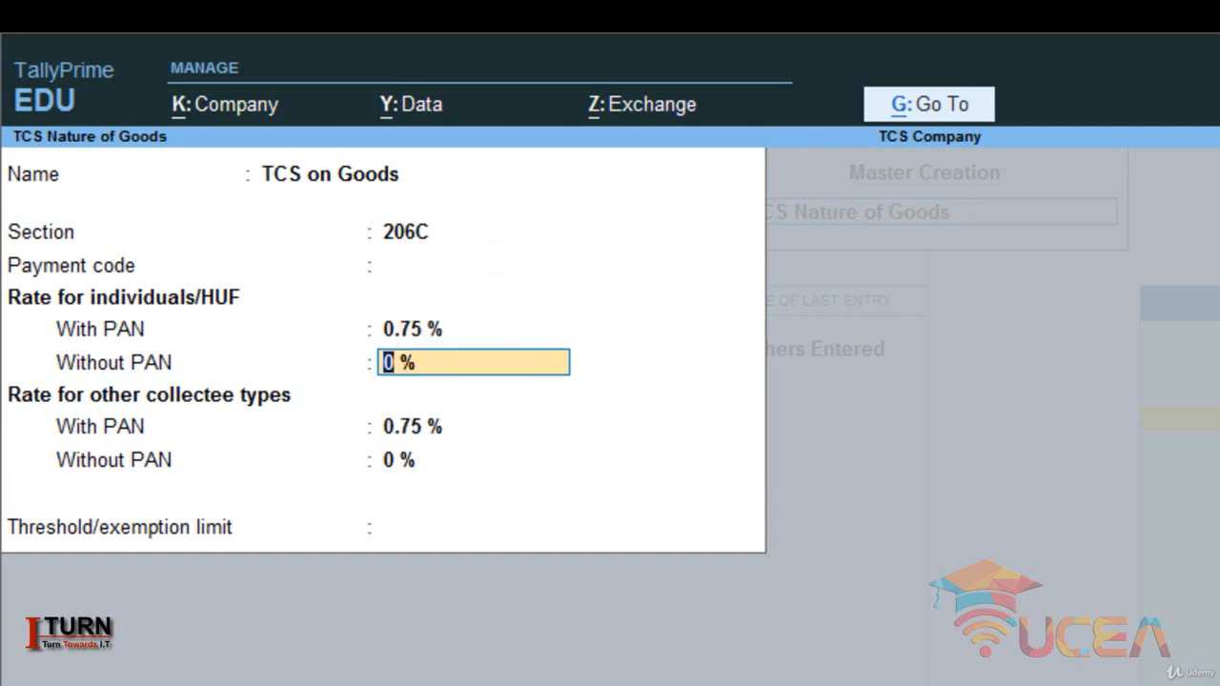
{"action": "type", "text": "1"}
{"action": "key", "text": "Return"}
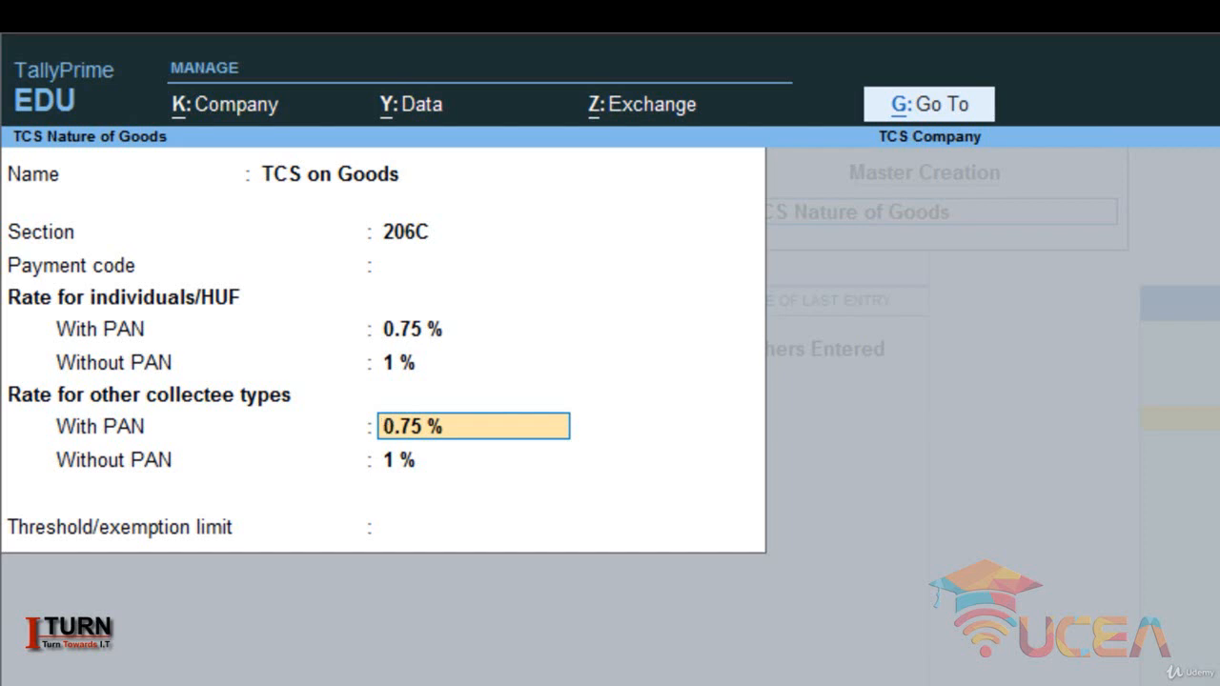
{"action": "key", "text": "Return"}
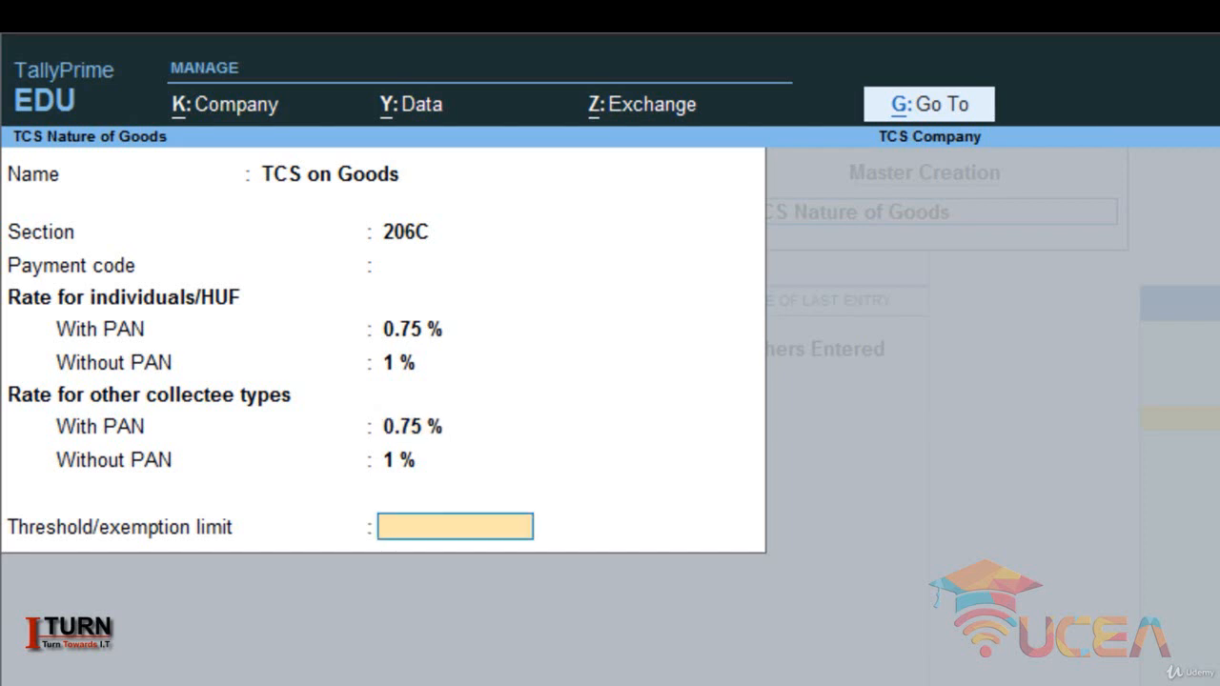
{"action": "key", "text": "Return"}
{"action": "key", "text": "Return"}
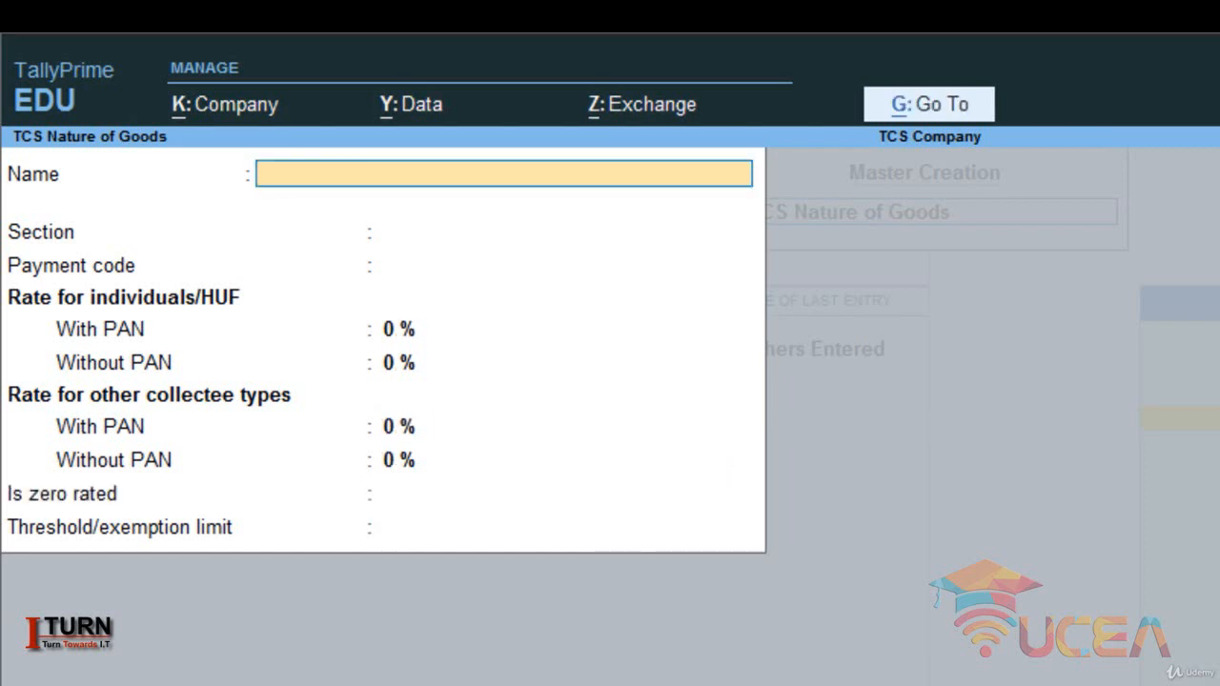
- Leave master creation and start a new Sales voucher
{"action": "key", "text": "Escape"}
{"action": "key", "text": "Return"}
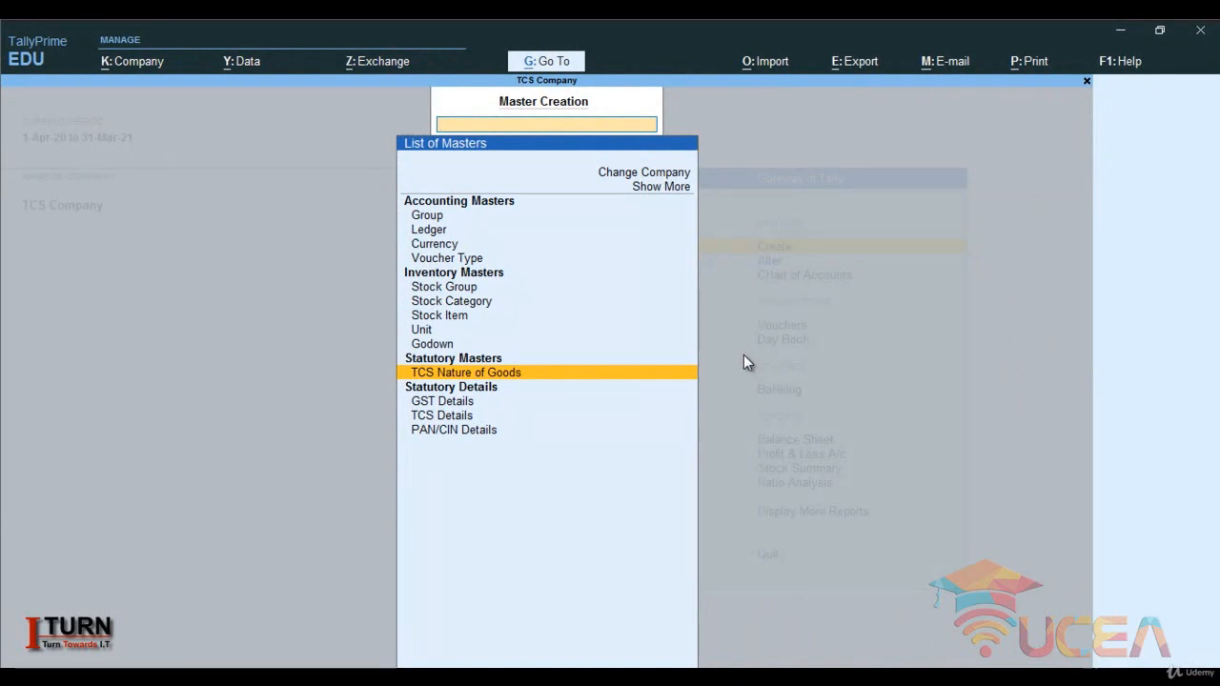
{"action": "key", "text": "Escape"}
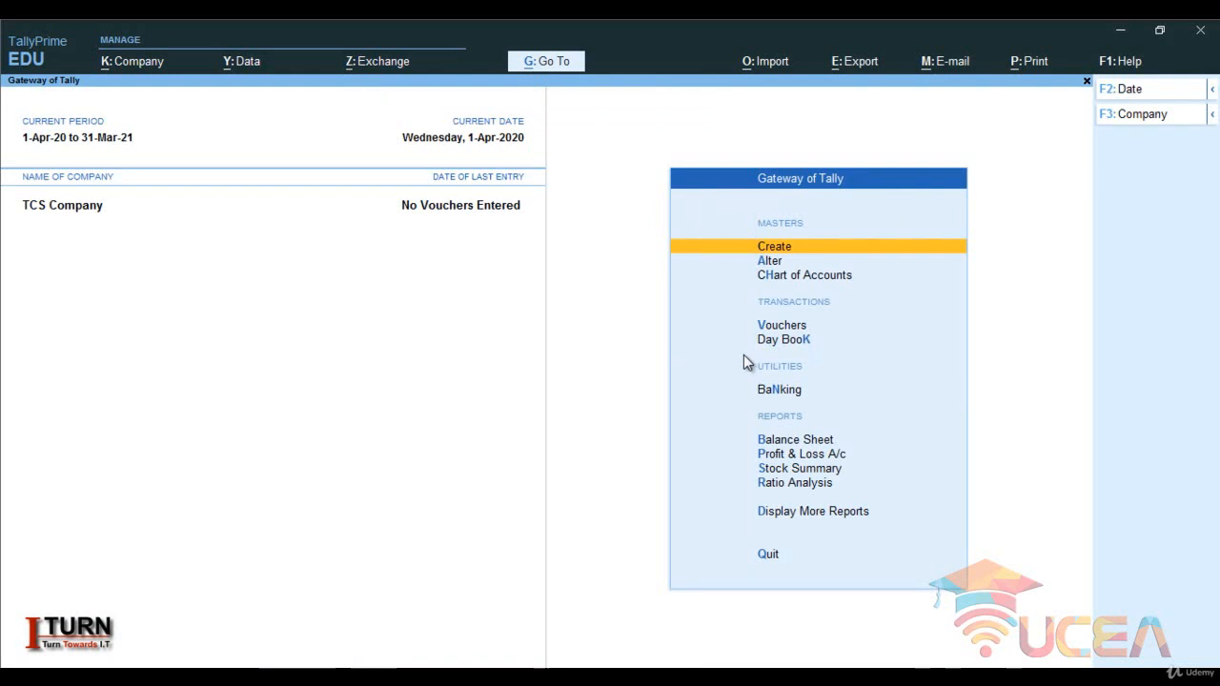
{"action": "key", "text": "Down"}
{"action": "key", "text": "Down"}
{"action": "key", "text": "Down"}
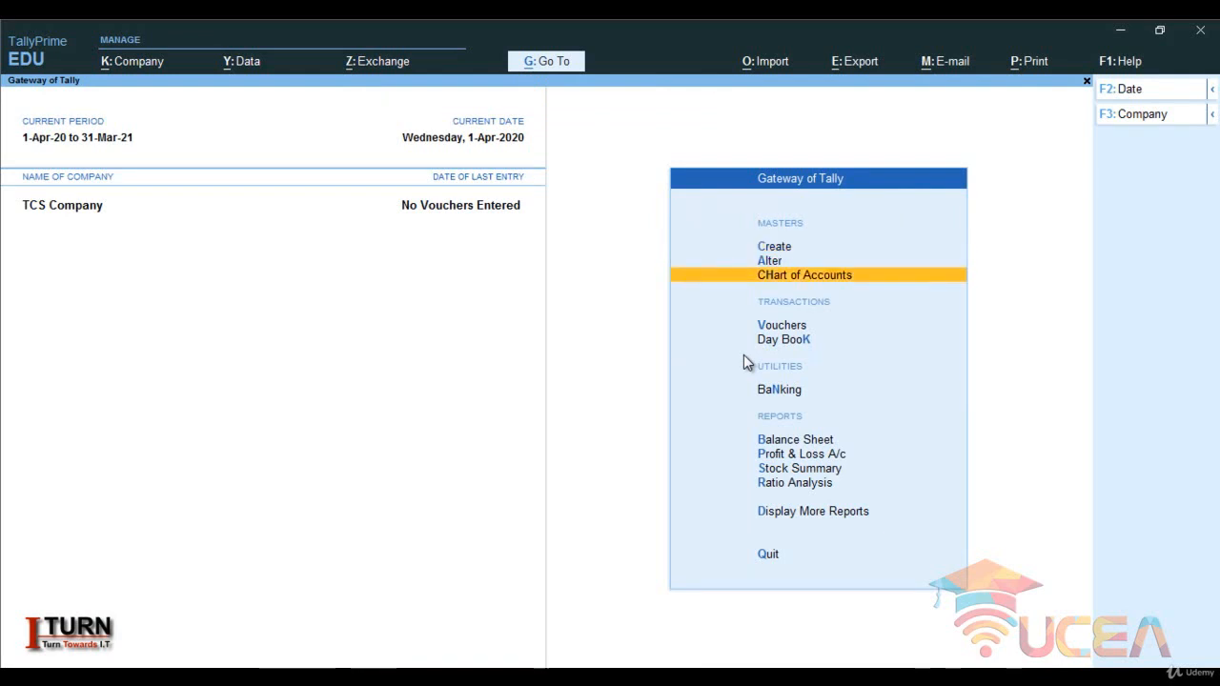
{"action": "key", "text": "Return"}
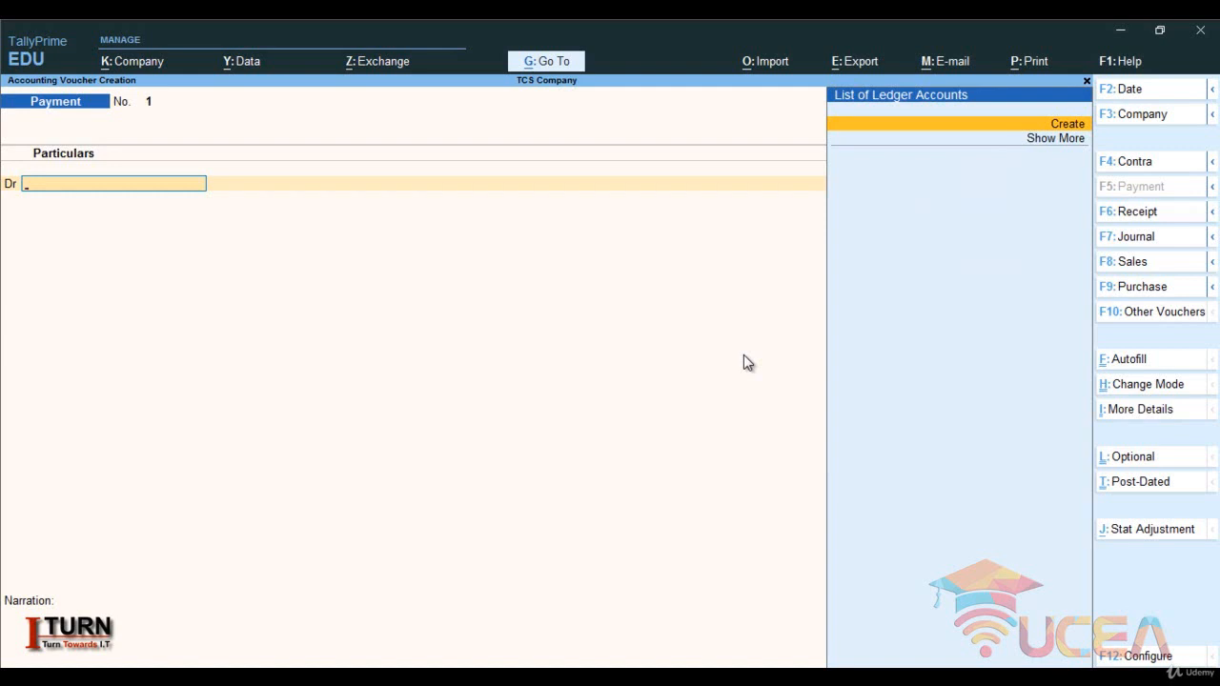
{"action": "key", "text": "F8"}
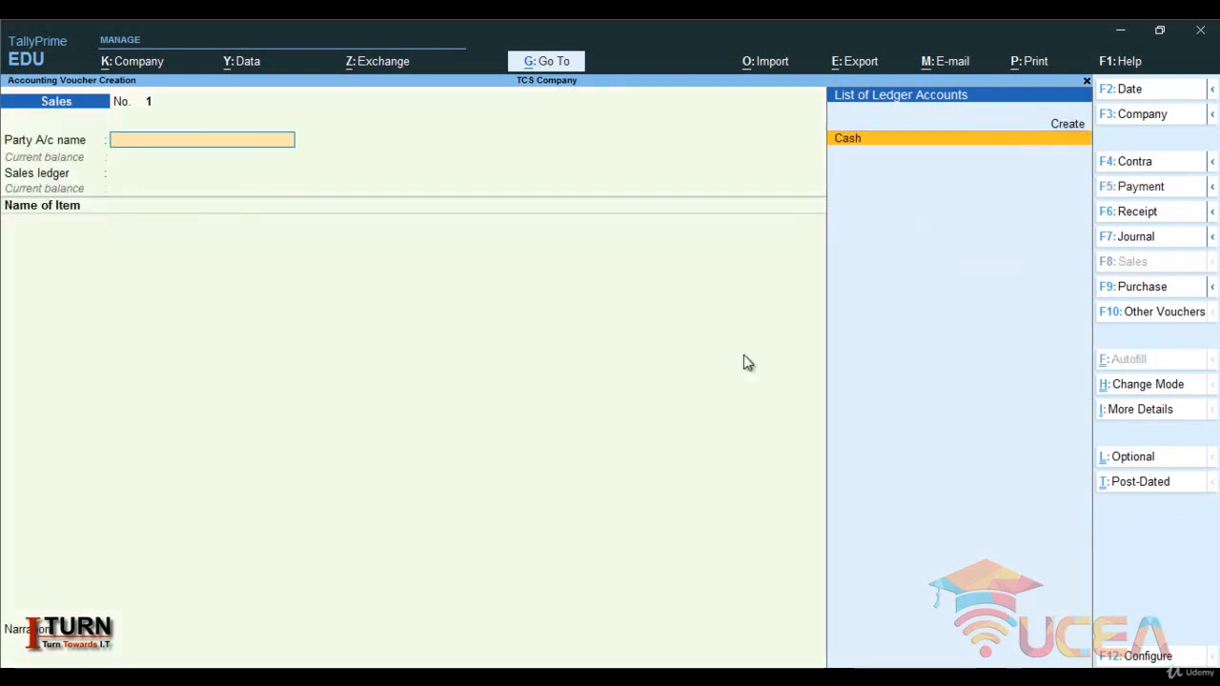
- Create a party ledger from the sales voucher, named Ram Ent, under Sundry Debtors, keeping bill-by-bill balances at Yes
{"action": "key", "text": "alt+c"}
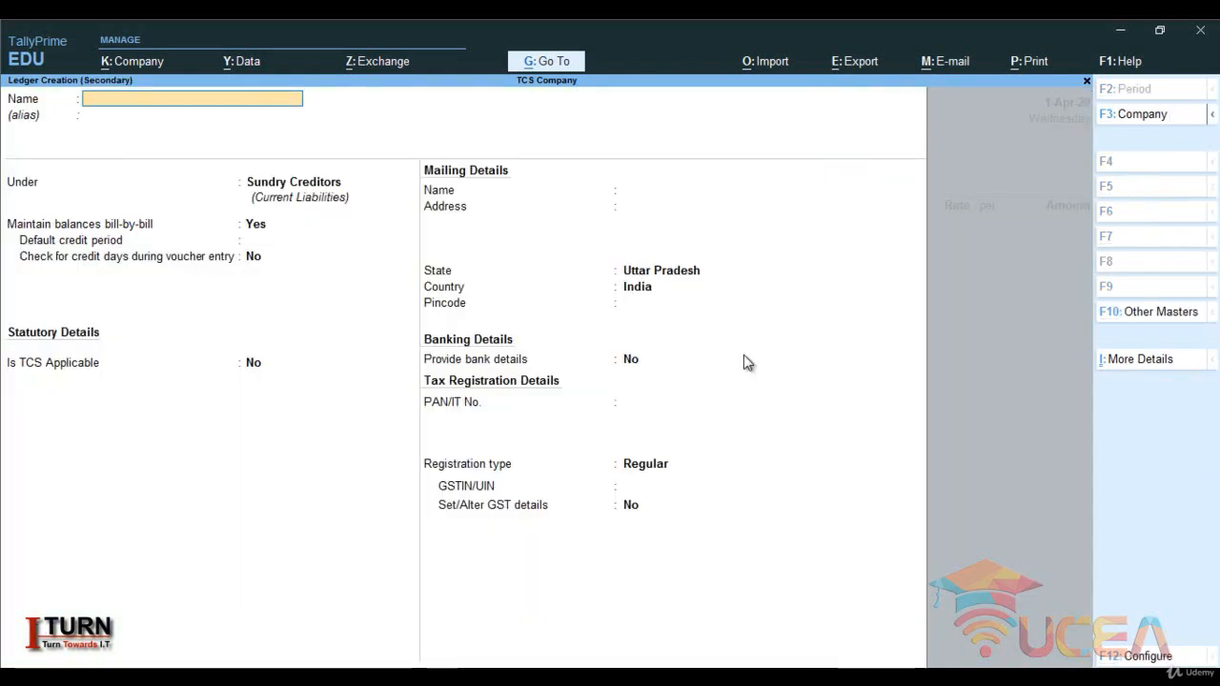
{"action": "type", "text": "R"}
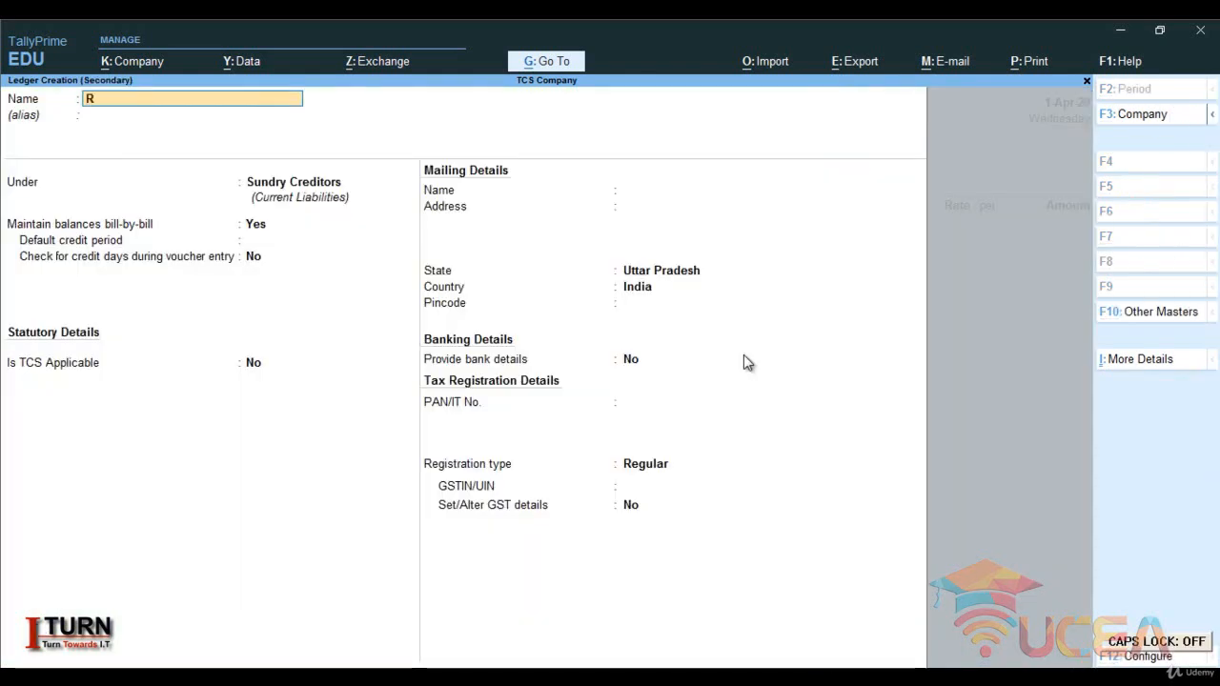
{"action": "type", "text": "am Ent"}
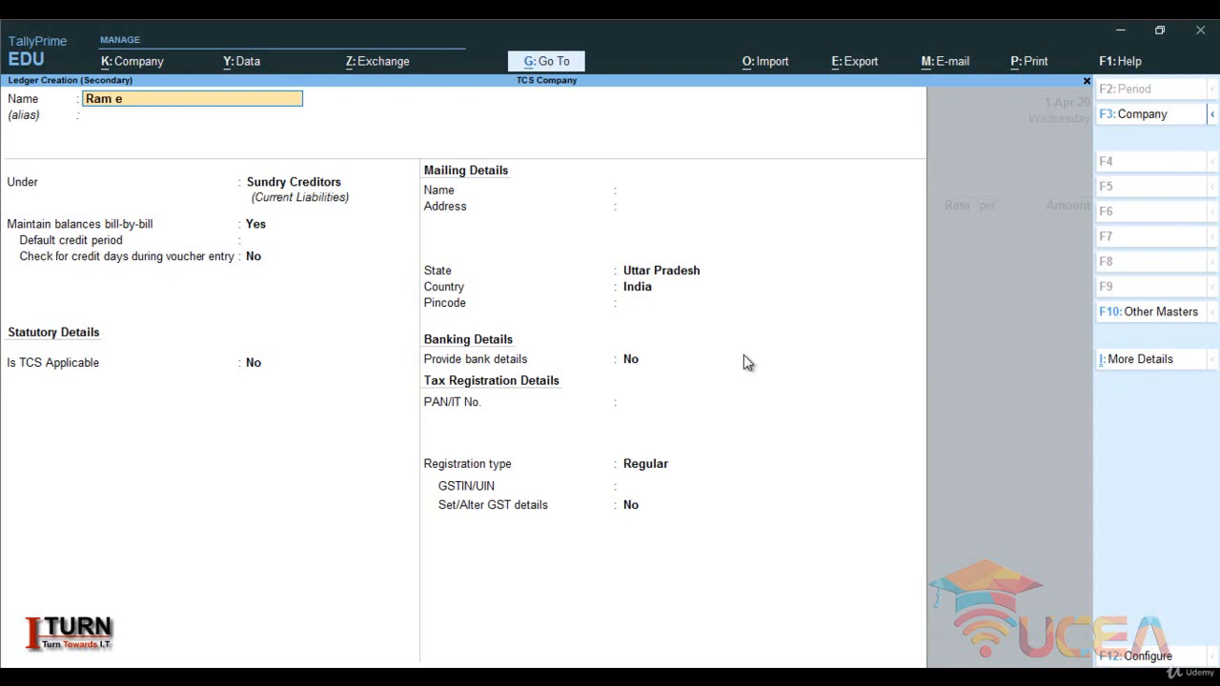
{"action": "key", "text": "Return"}
{"action": "key", "text": "Return"}
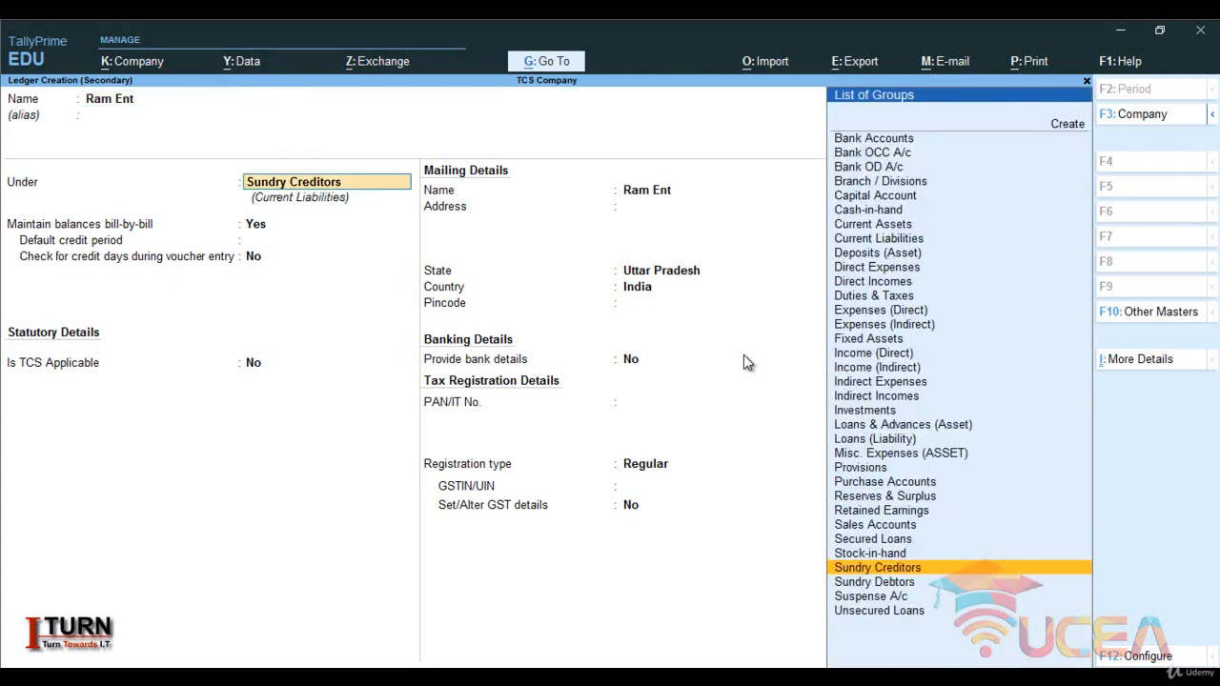
{"action": "type", "text": "Sun"}
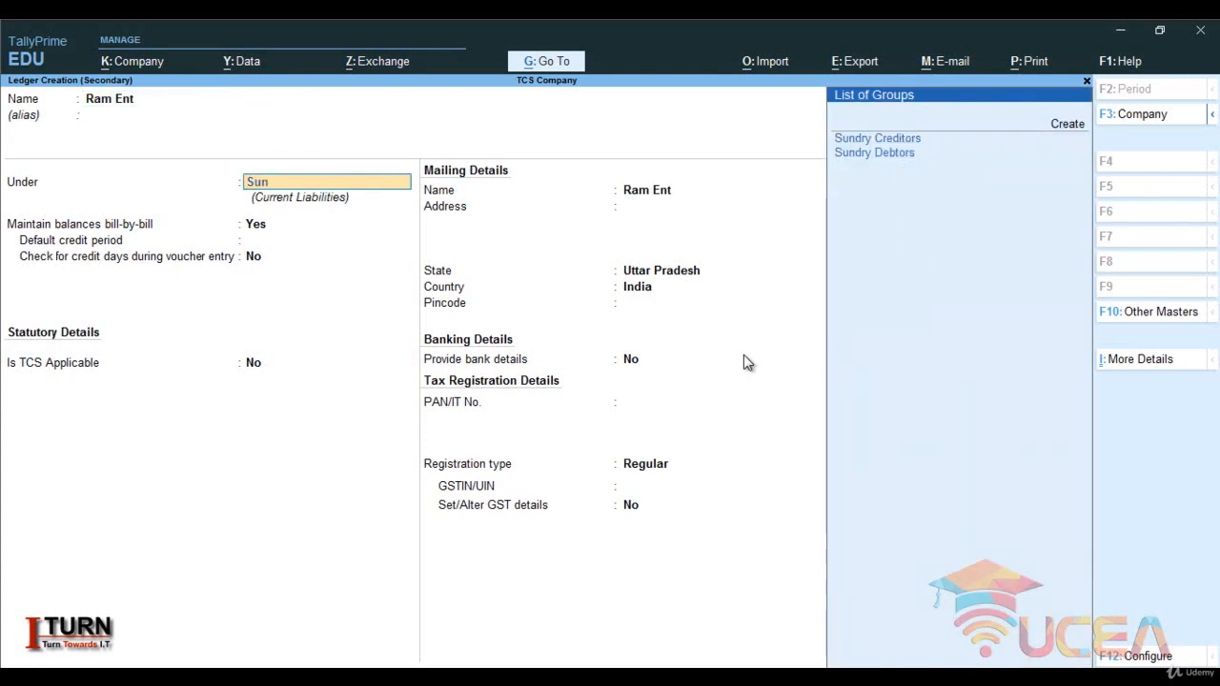
{"action": "key", "text": "Down"}
{"action": "key", "text": "Return"}
{"action": "key", "text": "Return"}
{"action": "key", "text": "Return"}
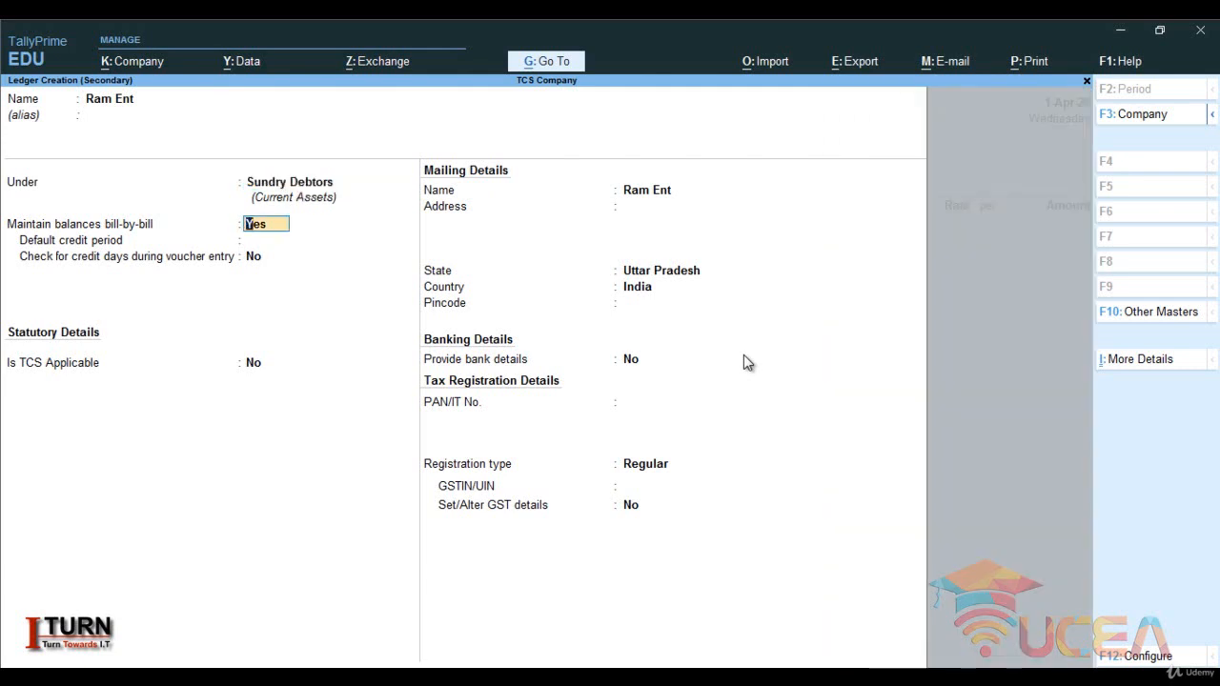
{"action": "key", "text": "Return"}
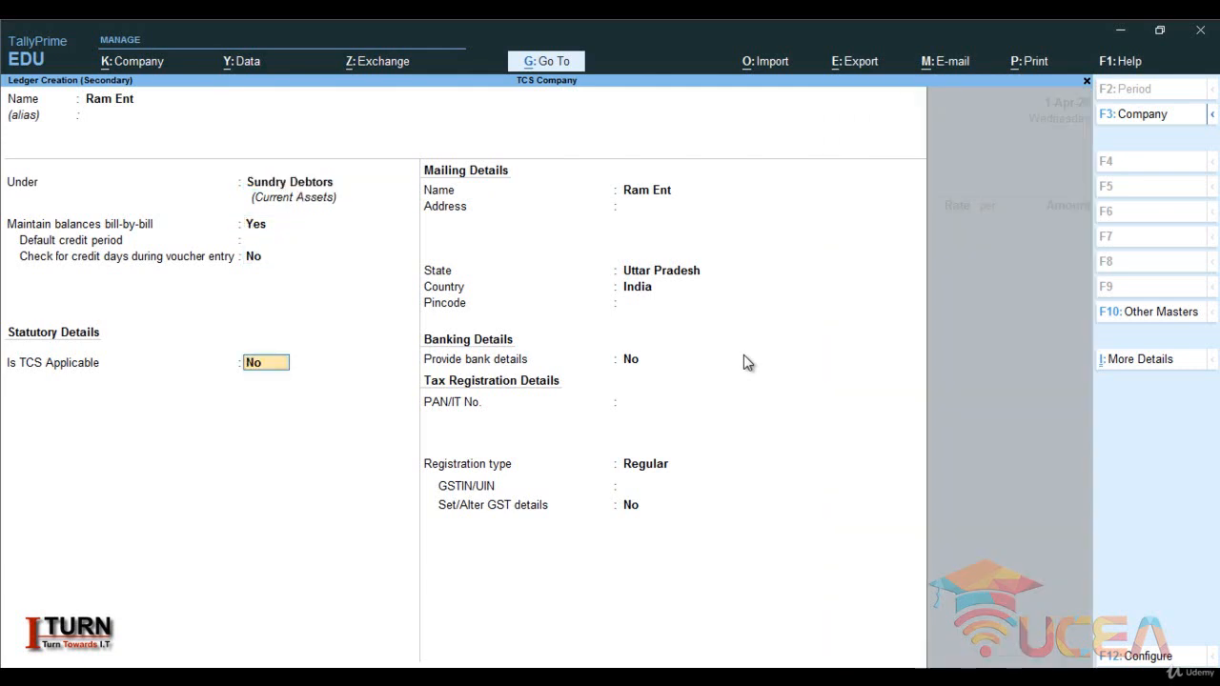
- Make TCS applicable to the Ram Ent ledger and set the buyer/lessee type to Individual/HUF - Resident
{"action": "type", "text": "Y"}
{"action": "key", "text": "Return"}
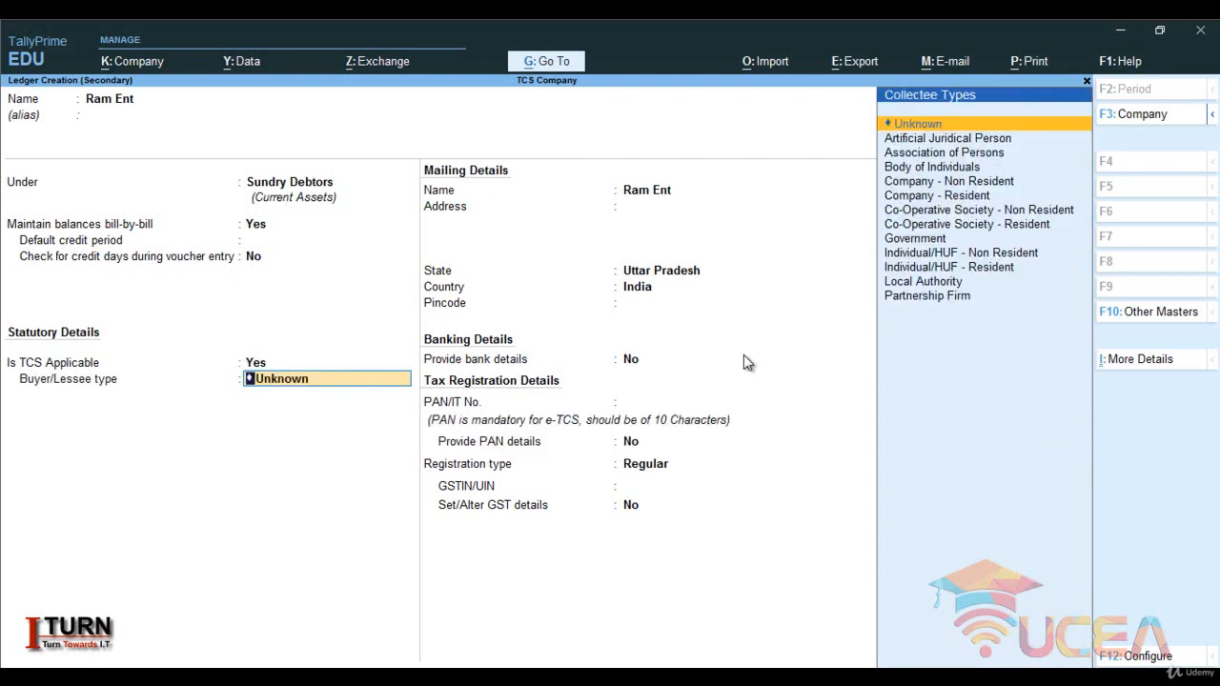
{"action": "key", "text": "Down"}
{"action": "key", "text": "Down"}
{"action": "key", "text": "Down"}
{"action": "key", "text": "Down"}
{"action": "key", "text": "Down"}
{"action": "key", "text": "Down"}
{"action": "key", "text": "Down"}
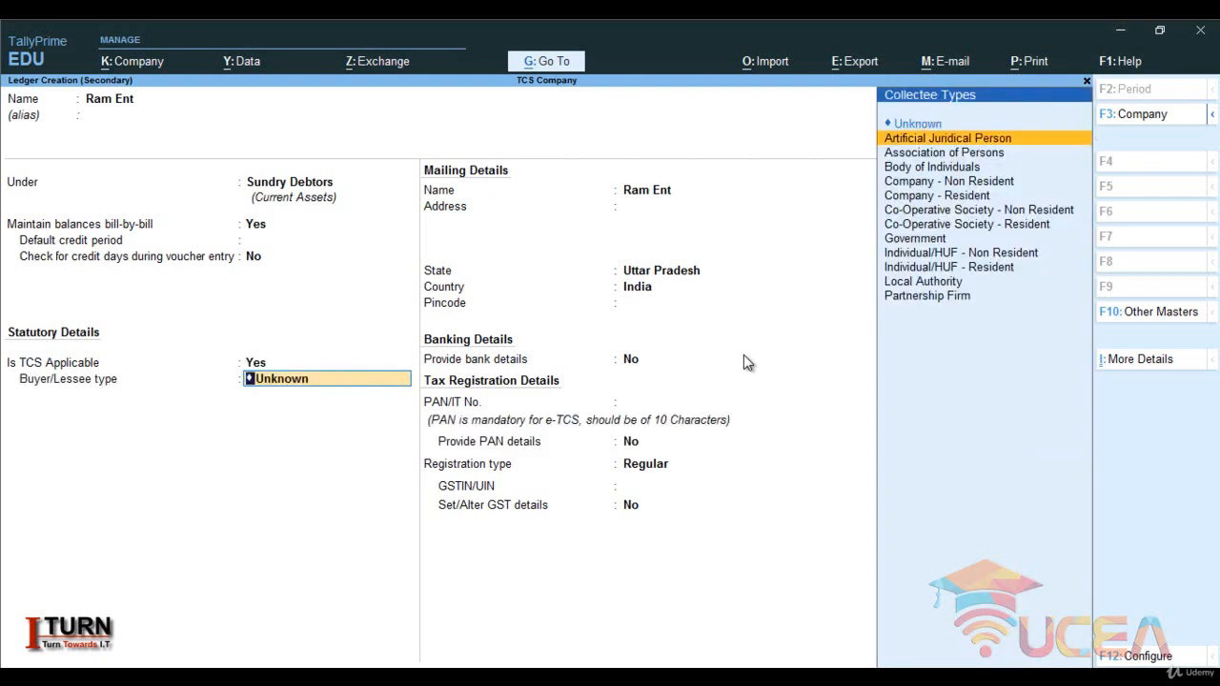
{"action": "key", "text": "Down"}
{"action": "key", "text": "Down"}
{"action": "key", "text": "Down"}
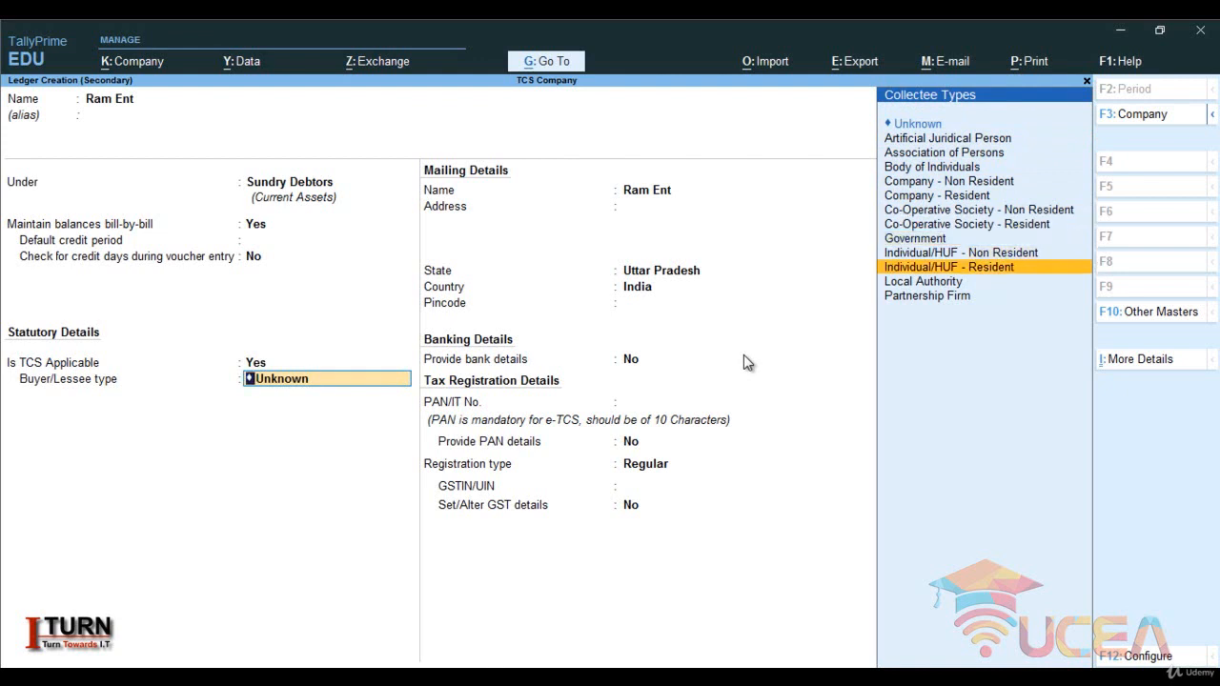
{"action": "key", "text": "Return"}
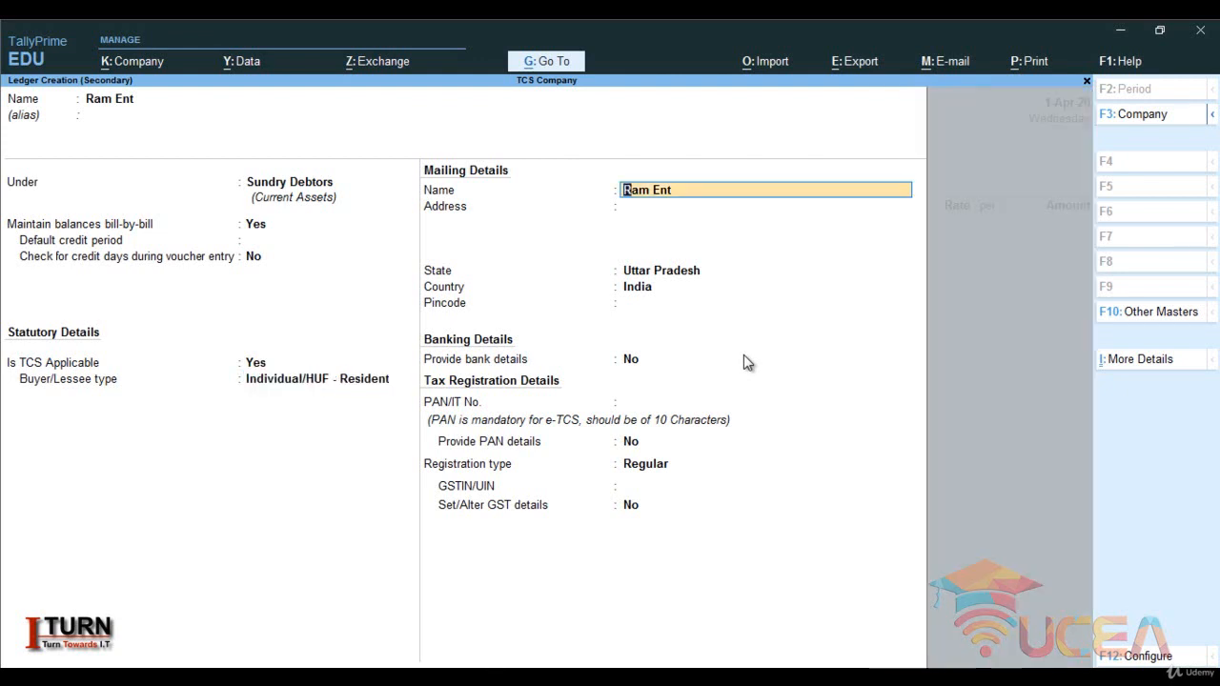
- Keep the mailing and banking details unchanged, enter the party's PAN/IT number and set Provide PAN details to Yes
{"action": "key", "text": "Return"}
{"action": "key", "text": "Return"}
{"action": "key", "text": "Return"}
{"action": "key", "text": "Return"}
{"action": "key", "text": "Return"}
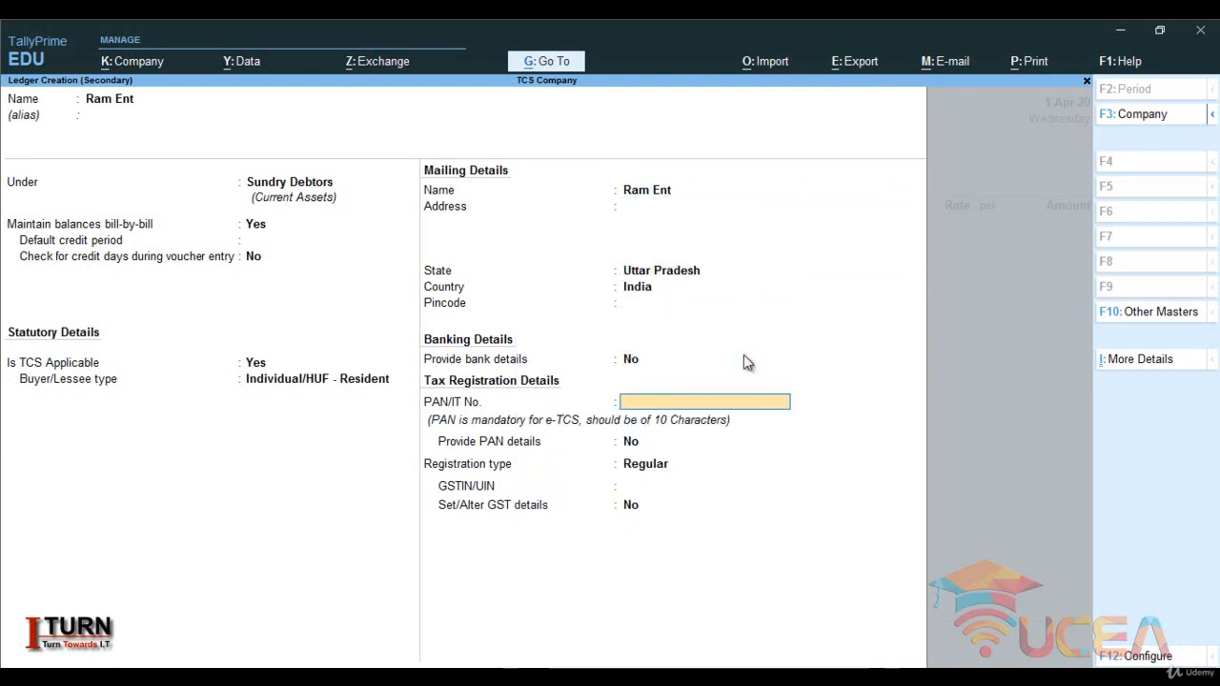
{"action": "key", "text": "Caps_Lock"}
{"action": "type", "text": "AIC"}
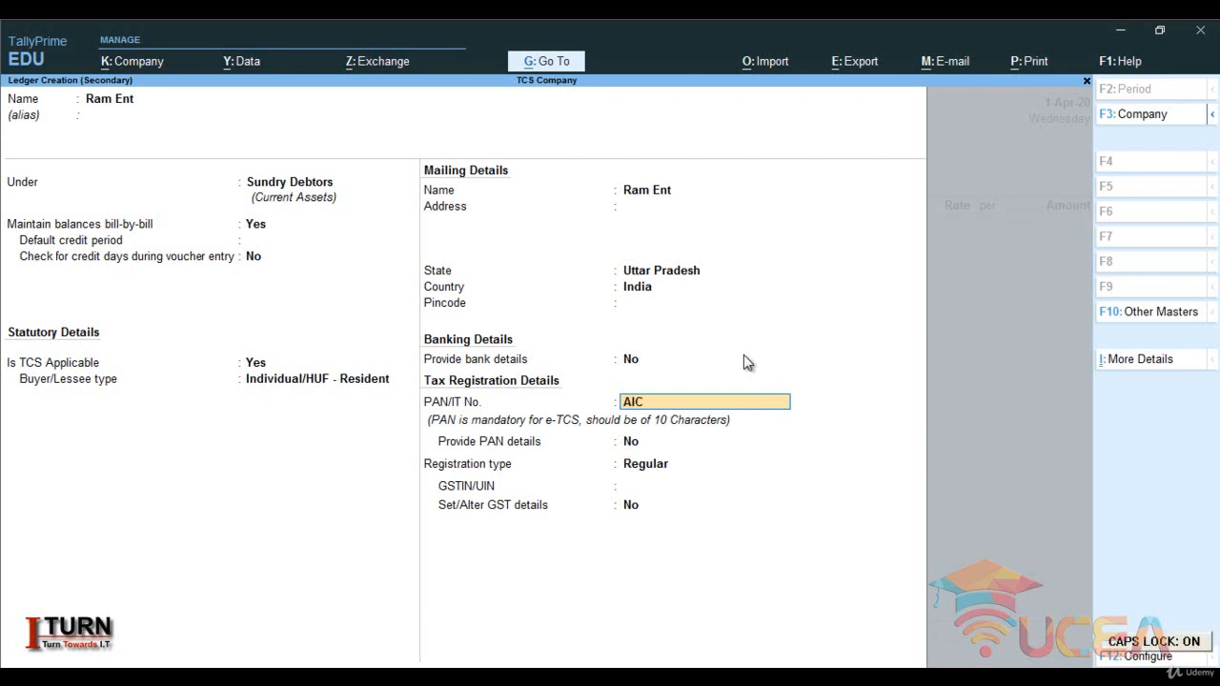
{"action": "type", "text": "TG0005A"}
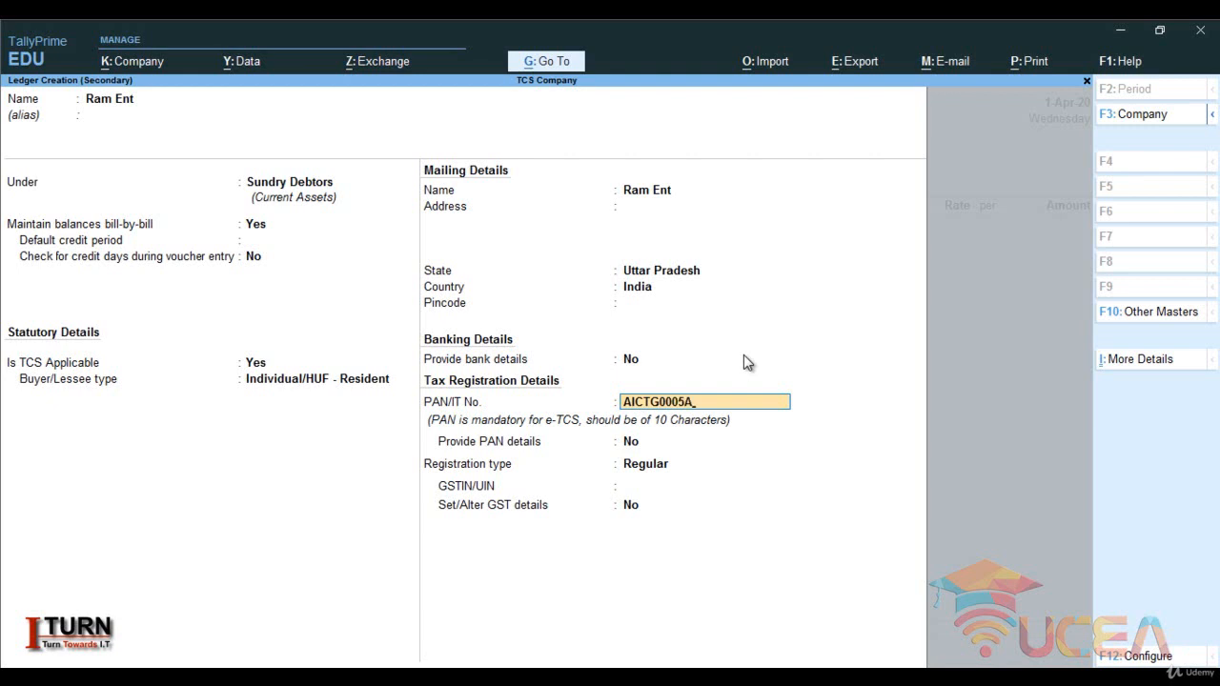
{"action": "key", "text": "Return"}
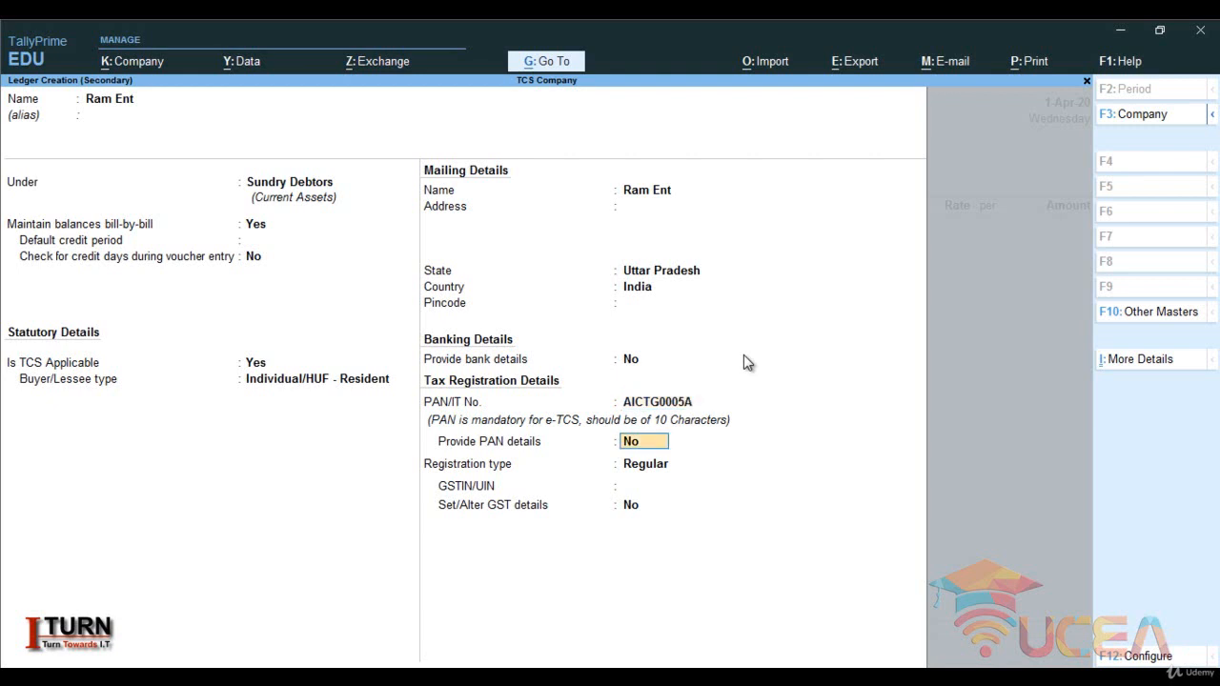
{"action": "key", "text": "y"}
{"action": "key", "text": "Return"}
- Keep the registration type as Regular, enter the party's GSTIN, leave Set/Alter GST details at No and save the ledger
{"action": "key", "text": "Return"}
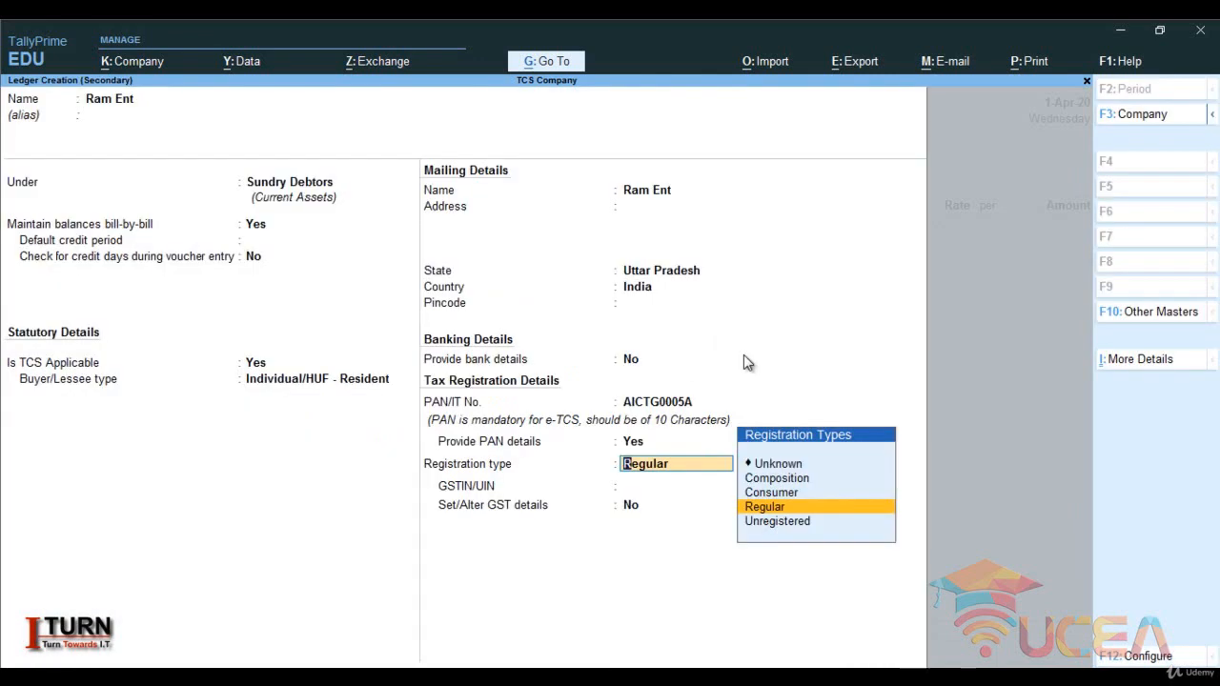
{"action": "key", "text": "Return"}
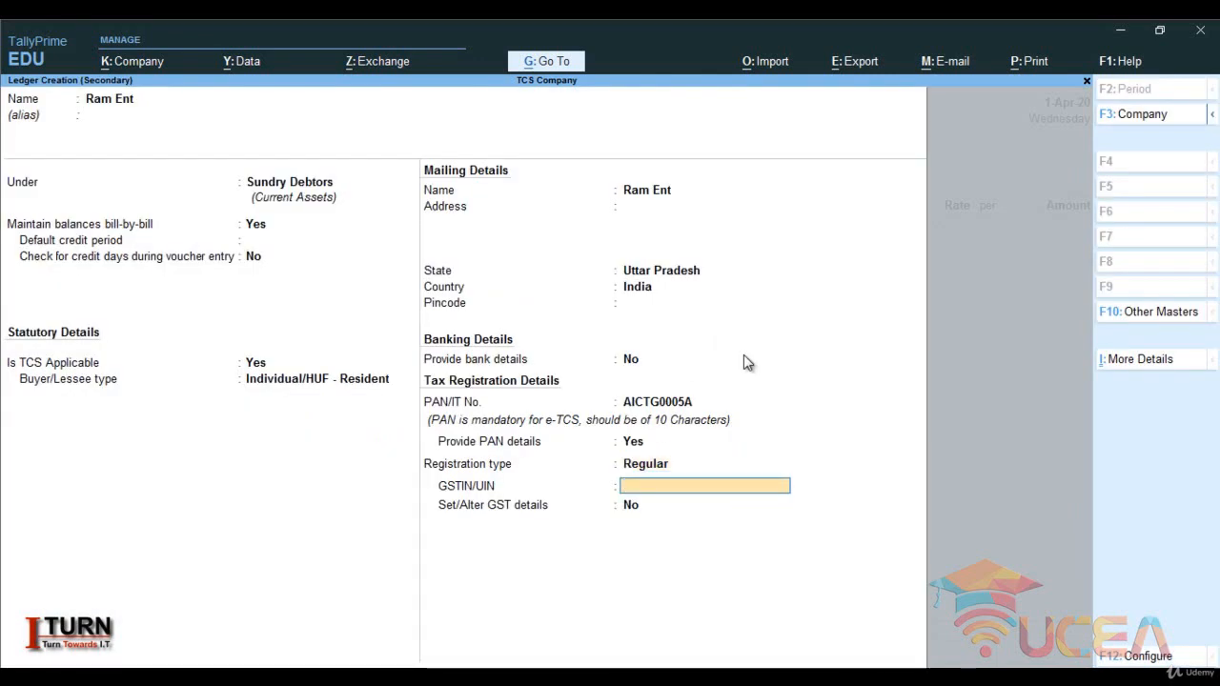
{"action": "type", "text": "09GFHFFHFHDSF"}
{"action": "key", "text": "Return"}
{"action": "key", "text": "Return"}
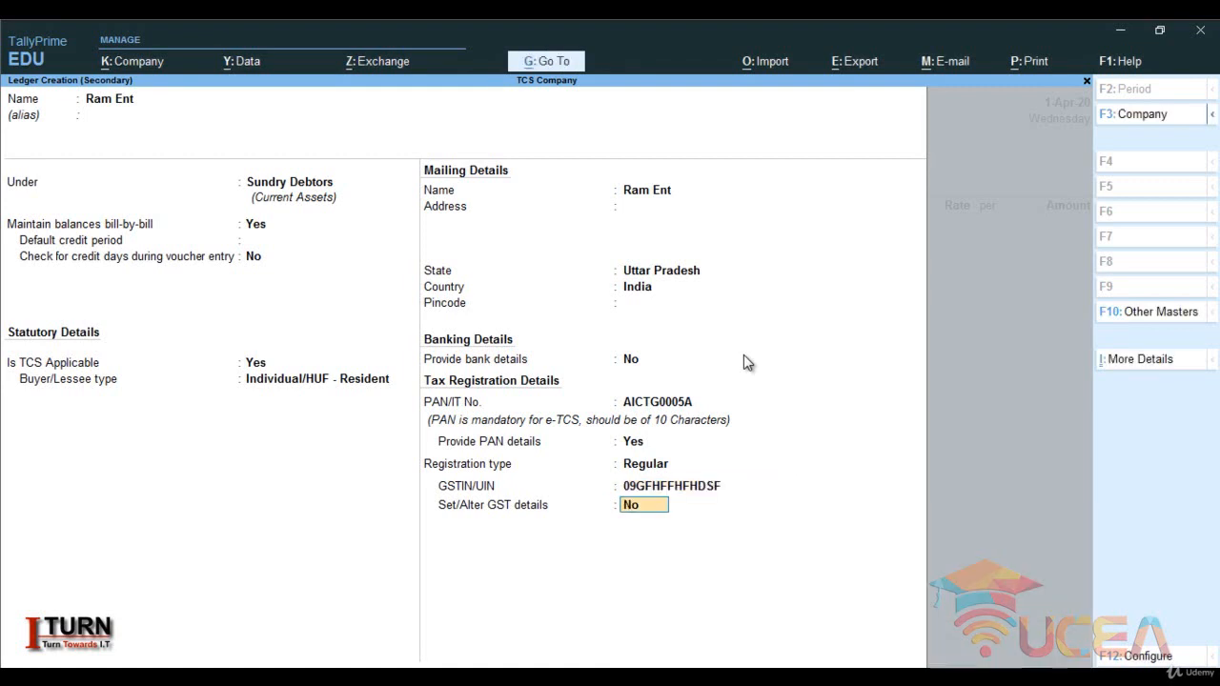
{"action": "key", "text": "Return"}
{"action": "key", "text": "Return"}
- Accept the party ledger and leave the voucher's dispatch and order details blank, accepting the party details unchanged
{"action": "key", "text": "Return"}
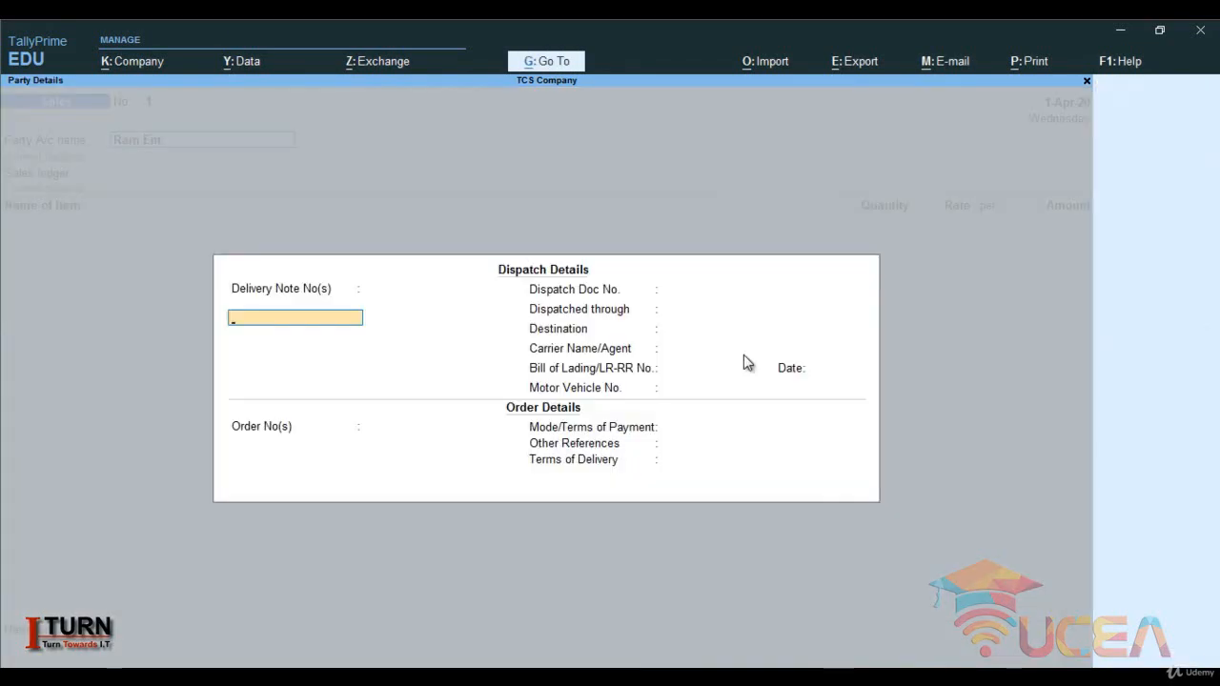
{"action": "key", "text": "Return"}
{"action": "key", "text": "Return"}
{"action": "key", "text": "Return"}
{"action": "key", "text": "Return"}
{"action": "key", "text": "Return"}
{"action": "key", "text": "Return"}
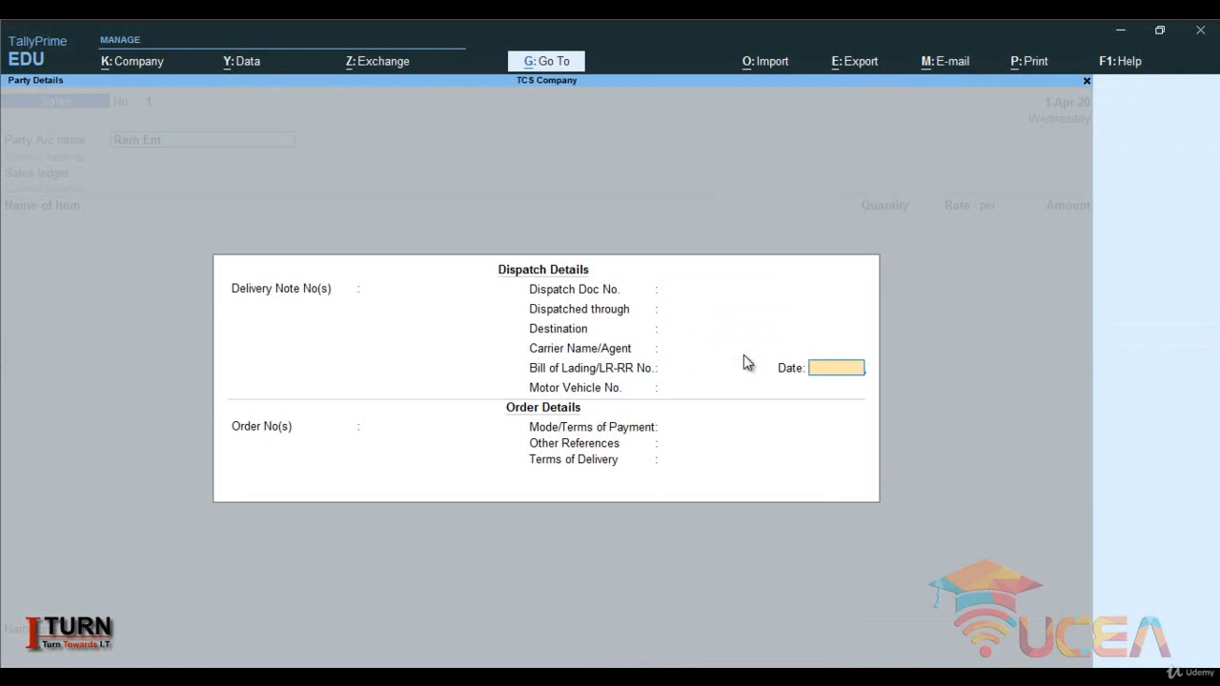
{"action": "key", "text": "Return"}
{"action": "key", "text": "Return"}
{"action": "key", "text": "Return"}
{"action": "key", "text": "Return"}
{"action": "key", "text": "Return"}
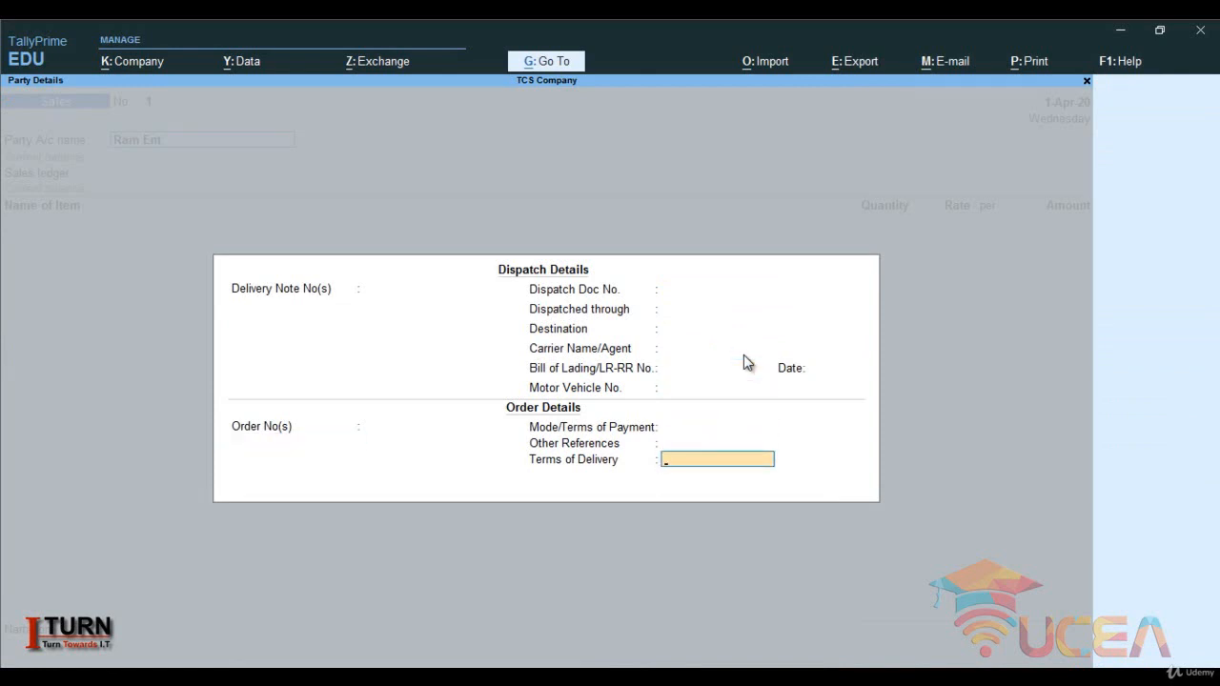
{"action": "key", "text": "Return"}
{"action": "key", "text": "Return"}
{"action": "key", "text": "Return"}
{"action": "key", "text": "Return"}
{"action": "key", "text": "Return"}
{"action": "key", "text": "Return"}
{"action": "key", "text": "Return"}
{"action": "key", "text": "Return"}
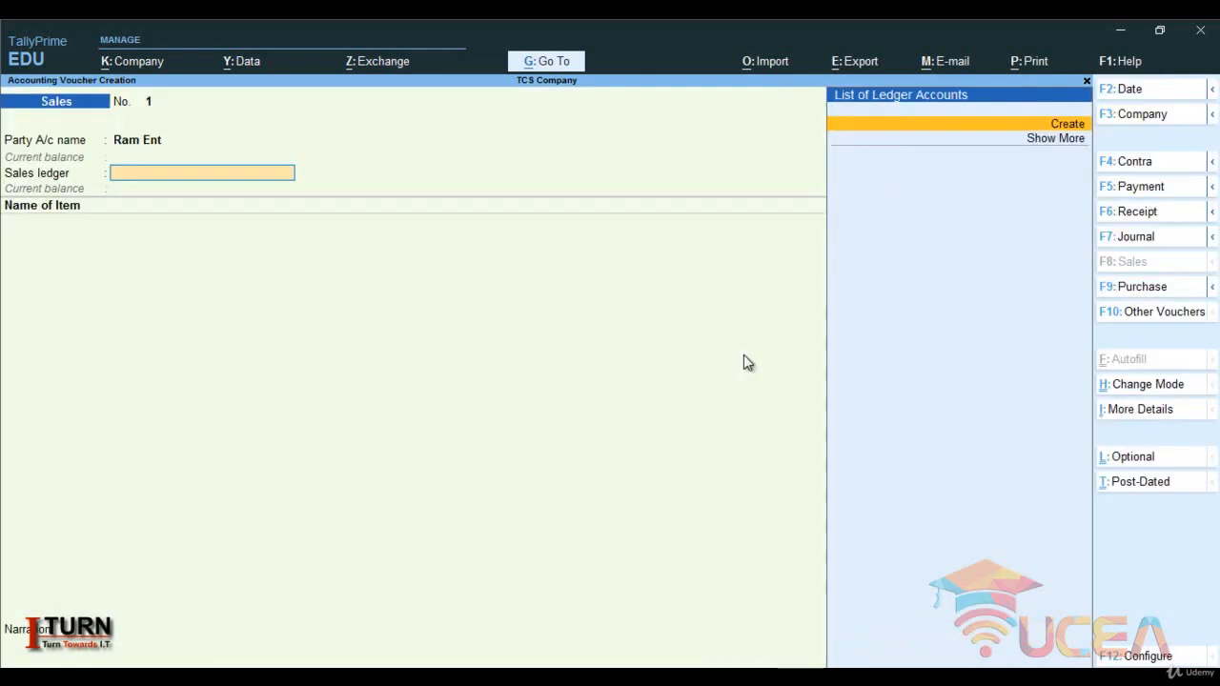
- Create a sales ledger from the voucher, named Sales, under Sales Accounts, with the type of ledger Not Applicable
{"action": "key", "text": "Caps_Lock"}
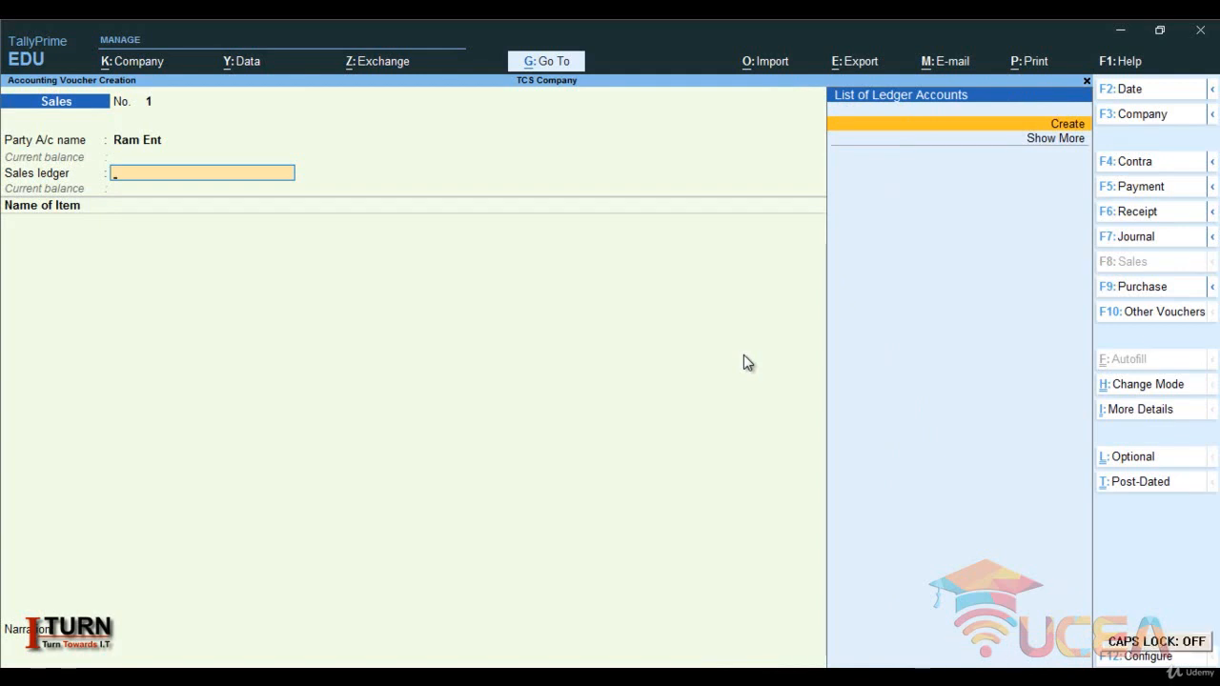
{"action": "key", "text": "alt+c"}
{"action": "type", "text": "Sales"}
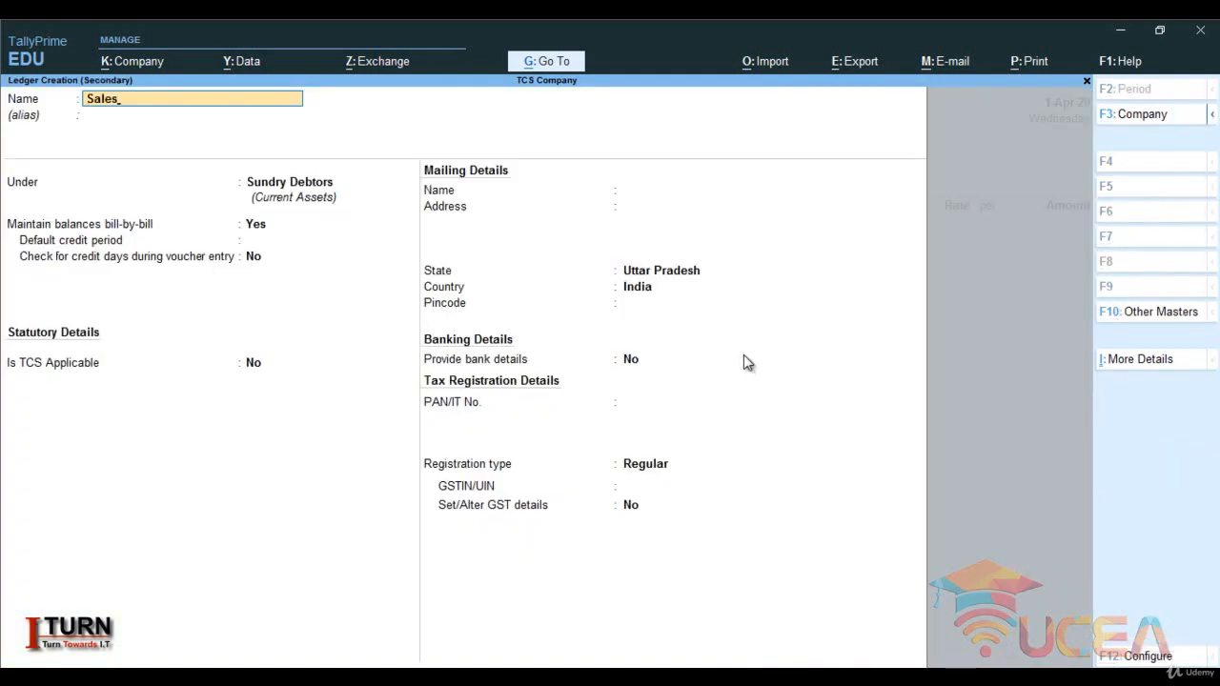
{"action": "key", "text": "Return"}
{"action": "key", "text": "Return"}
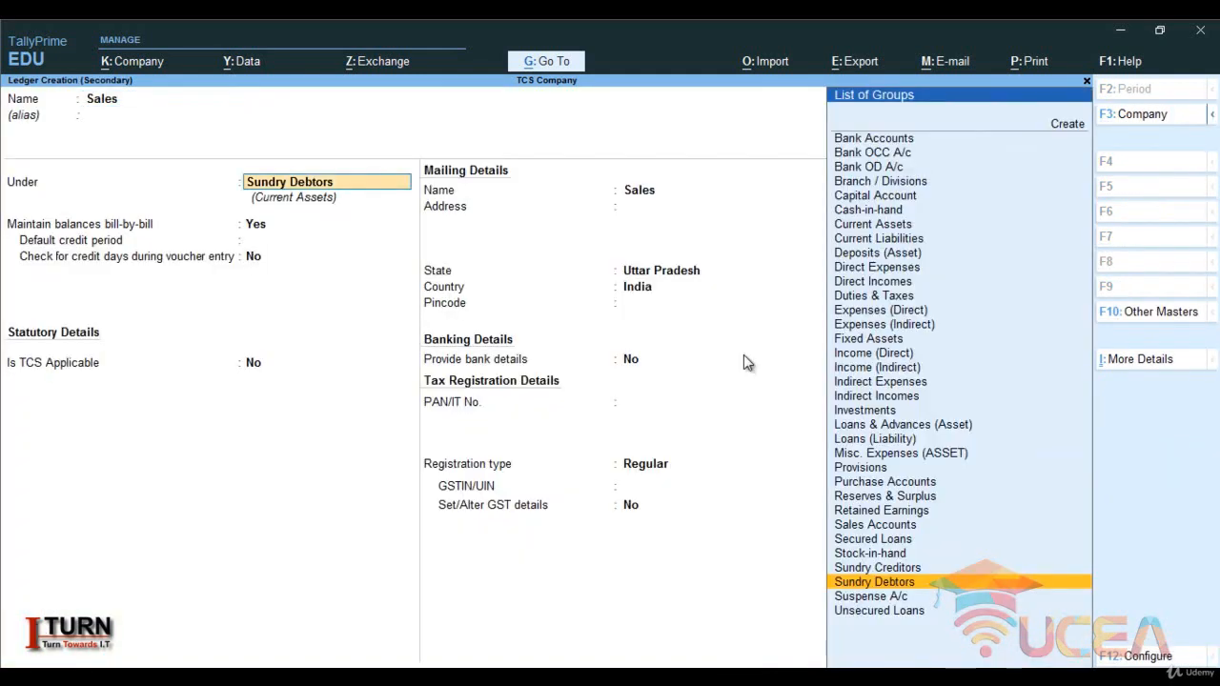
{"action": "type", "text": "Sa"}
{"action": "key", "text": "Return"}
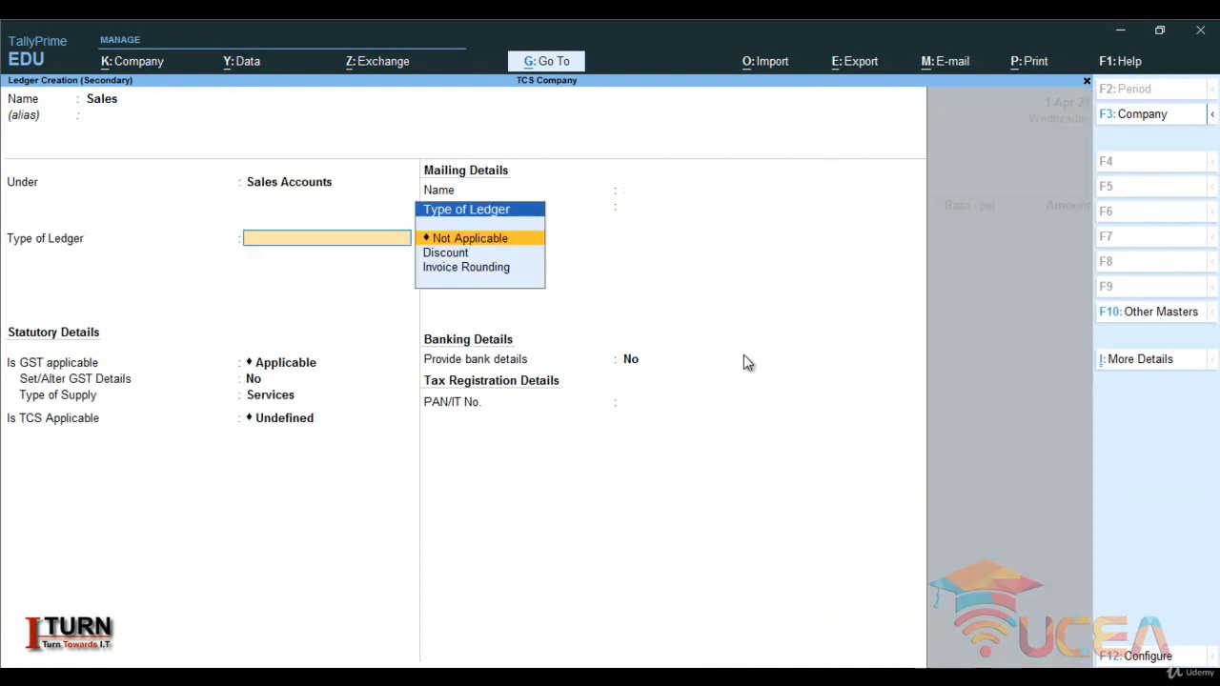
- Keep GST Applicable for the Sales ledger, leave Set/Alter GST Details at No and set the type of supply to Goods
{"action": "key", "text": "Return"}
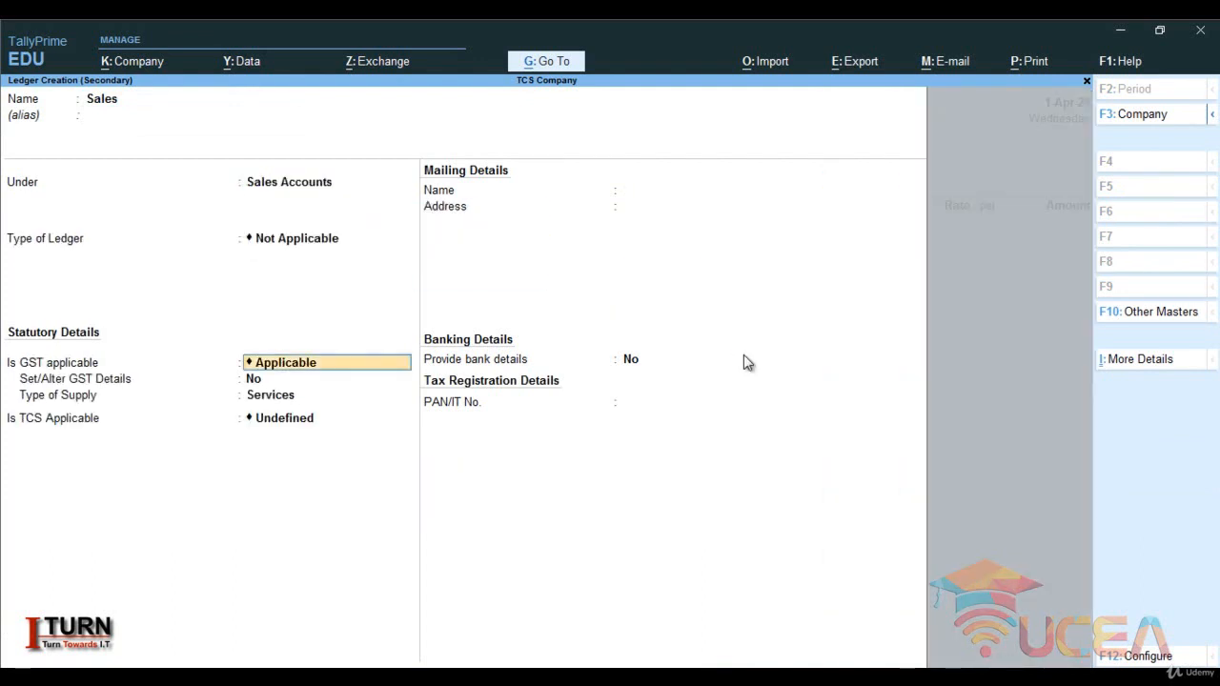
{"action": "key", "text": "Return"}
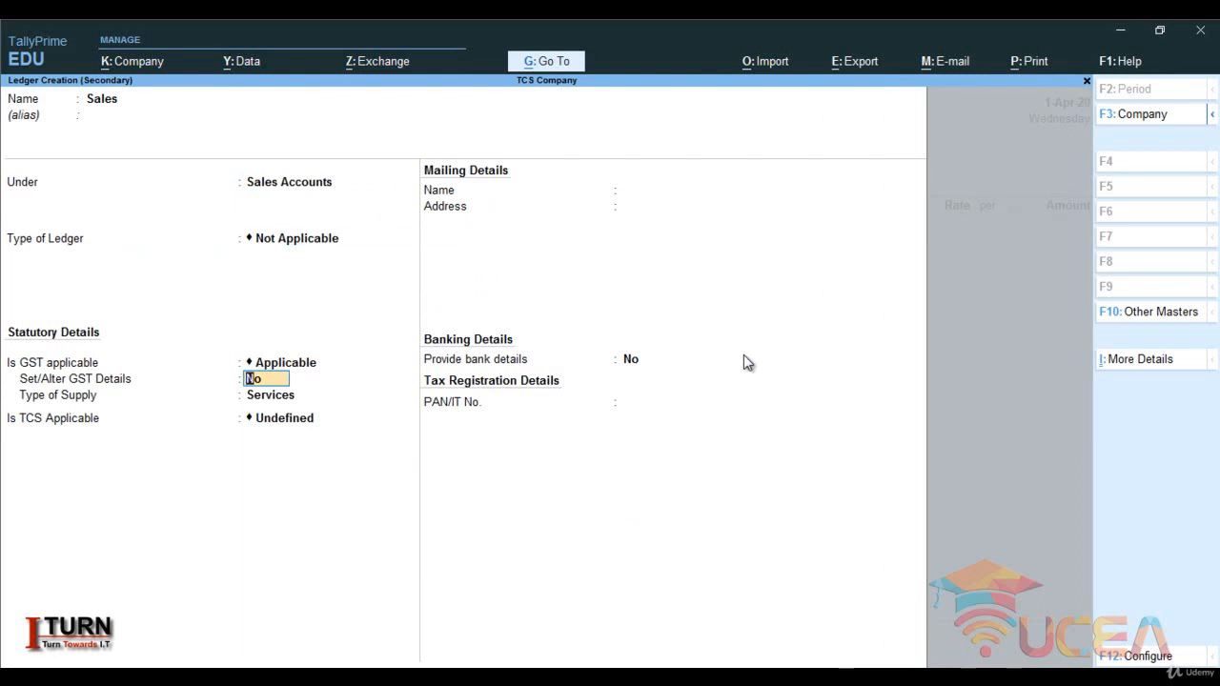
{"action": "key", "text": "Return"}
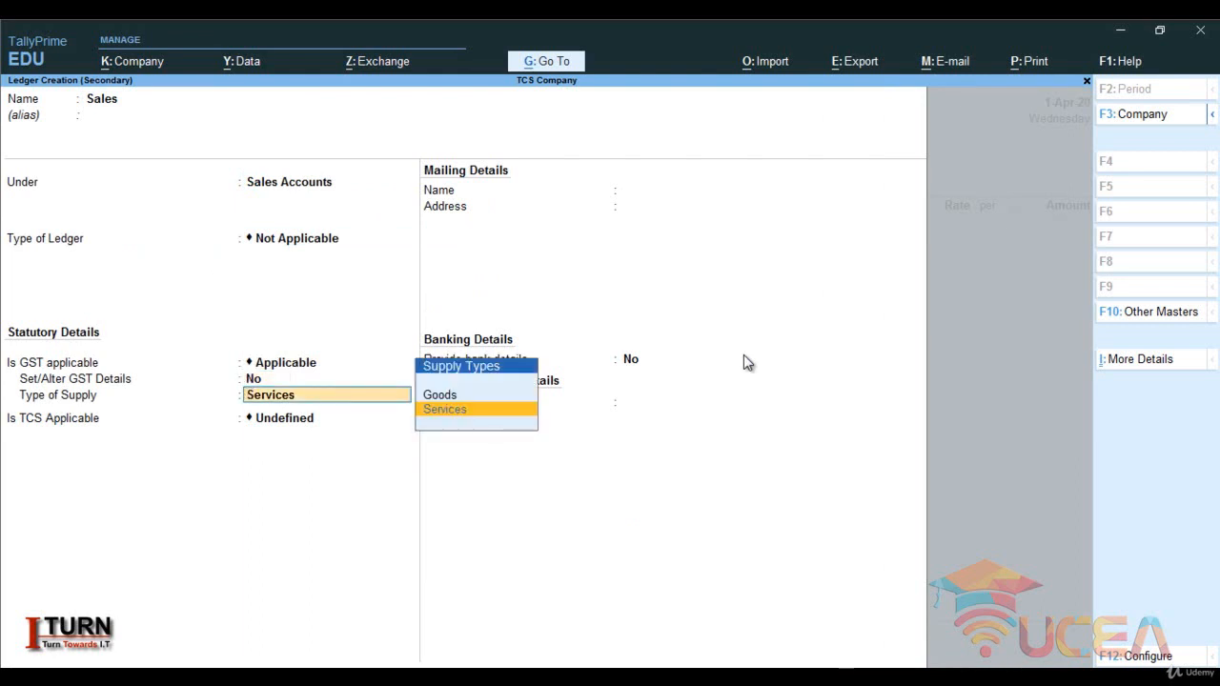
{"action": "key", "text": "Up"}
{"action": "key", "text": "Return"}
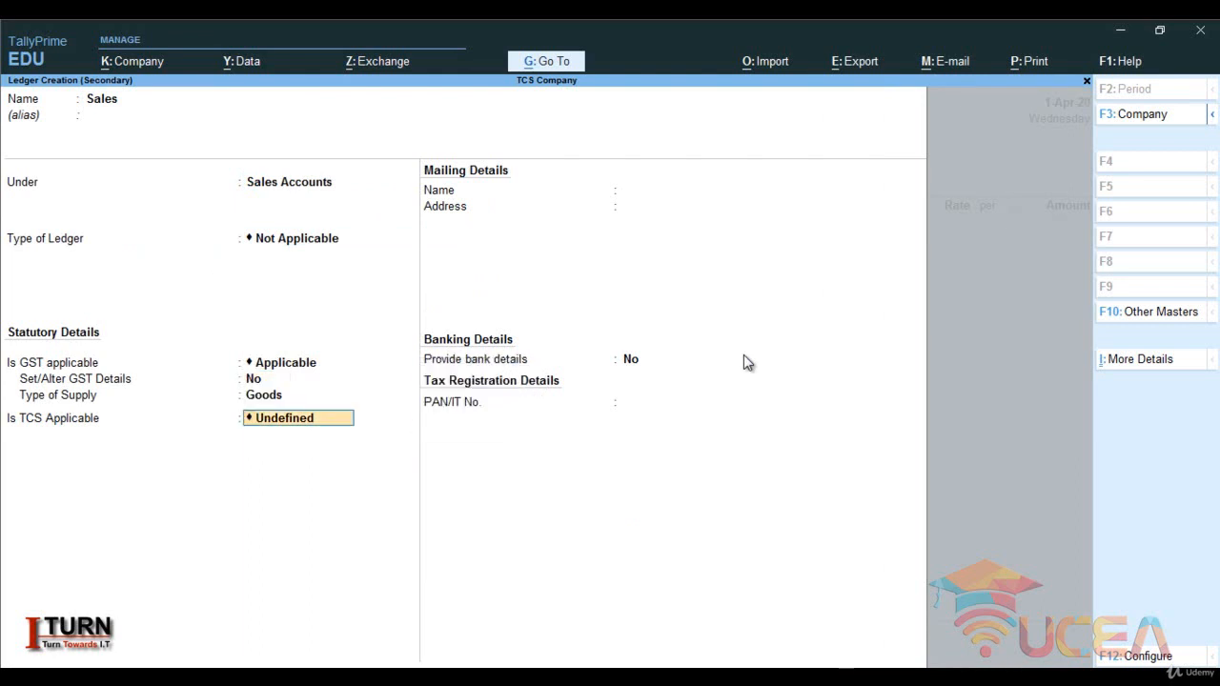
- Make TCS Applicable to the Sales ledger with TCS on Goods as nature of goods, keep bank details at No and save
{"action": "type", "text": "A"}
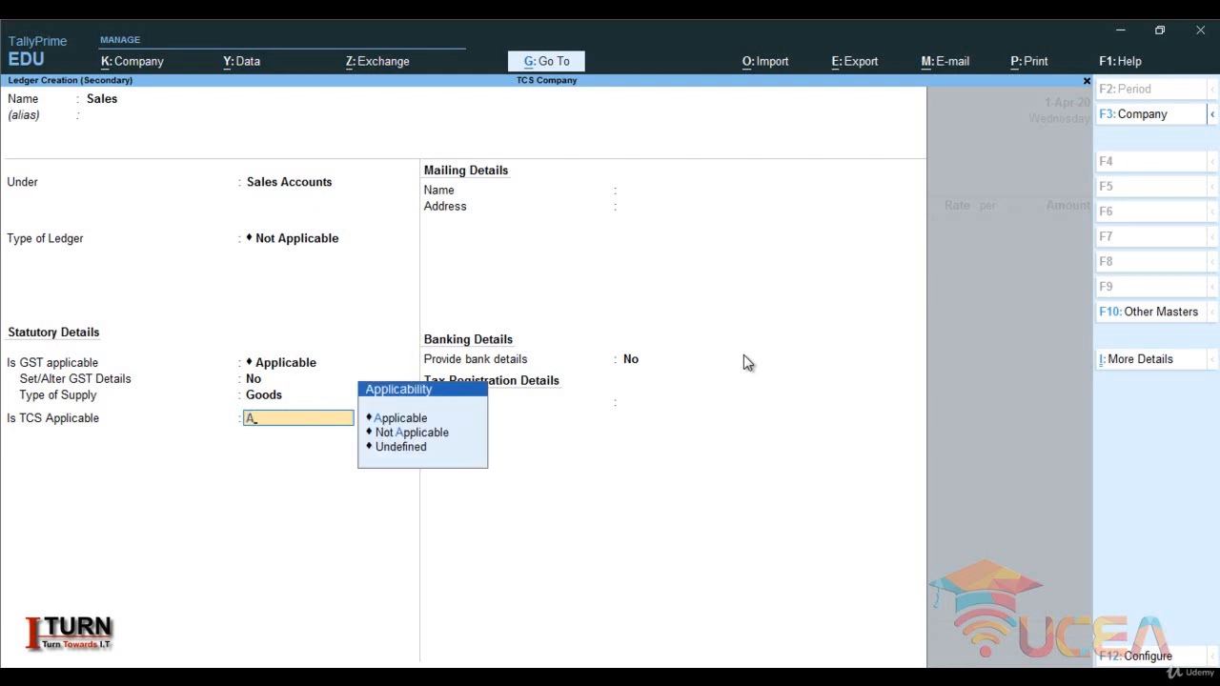
{"action": "key", "text": "Return"}
{"action": "key", "text": "Down"}
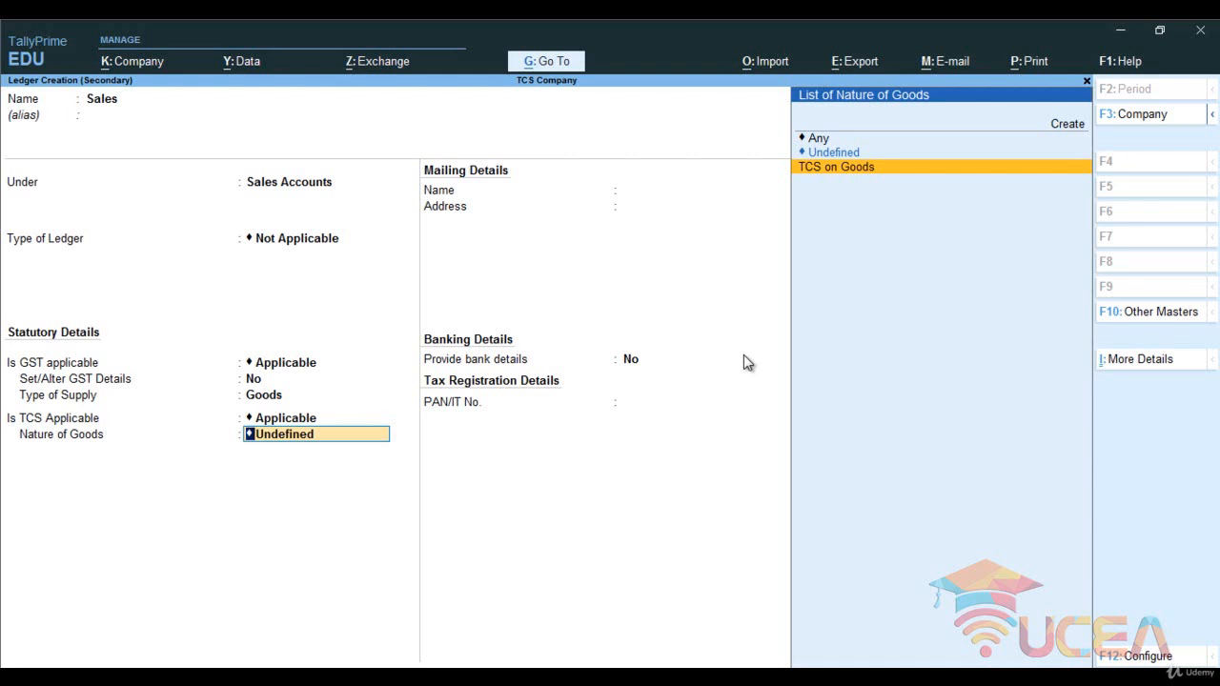
{"action": "key", "text": "Return"}
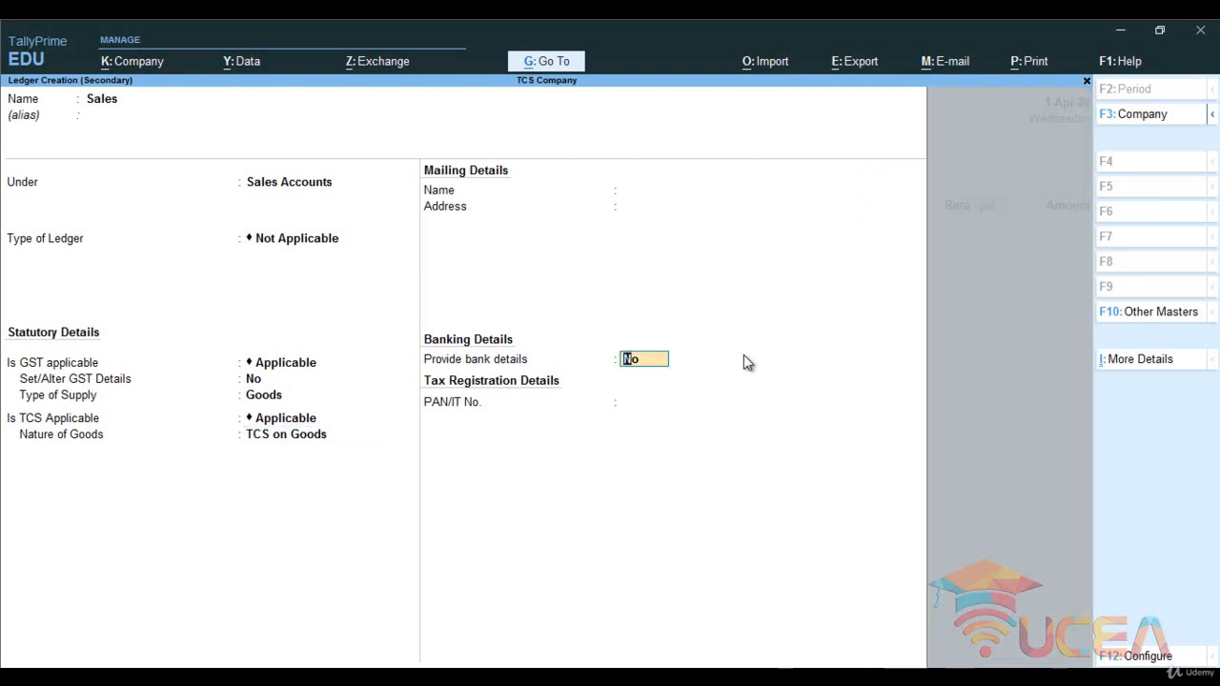
{"action": "key", "text": "Return"}
{"action": "key", "text": "Return"}
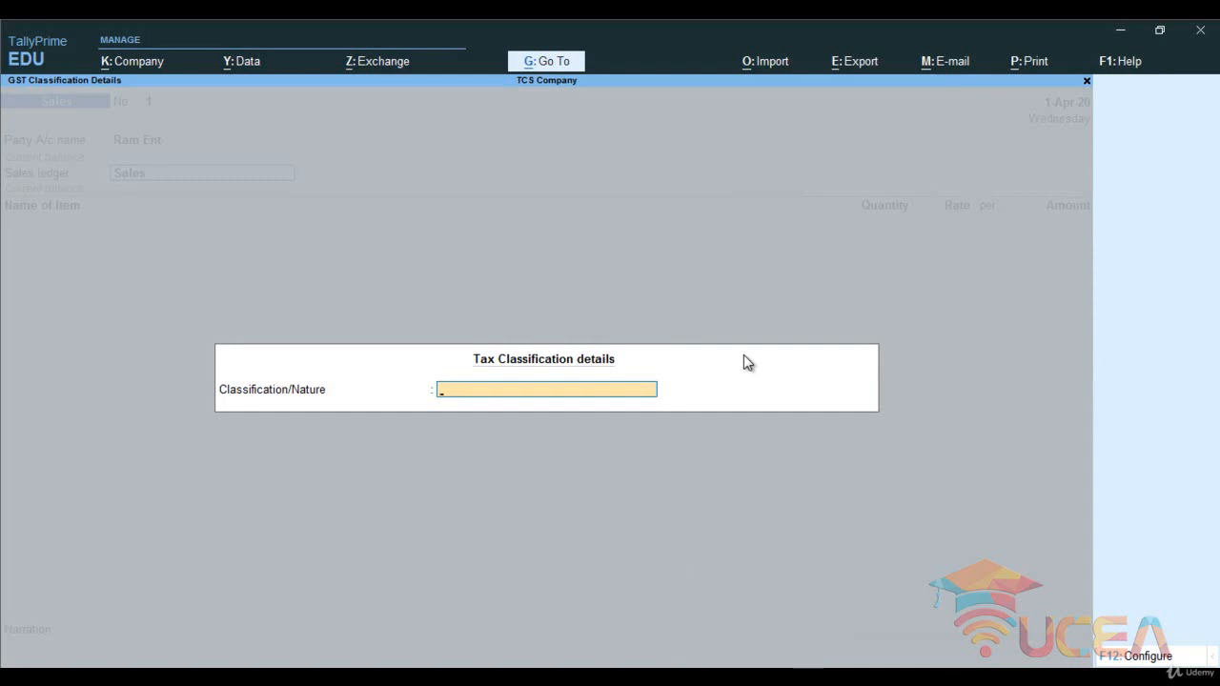
- Set the voucher's tax classification/nature of transaction to Sales Taxable
{"action": "type", "text": "t"}
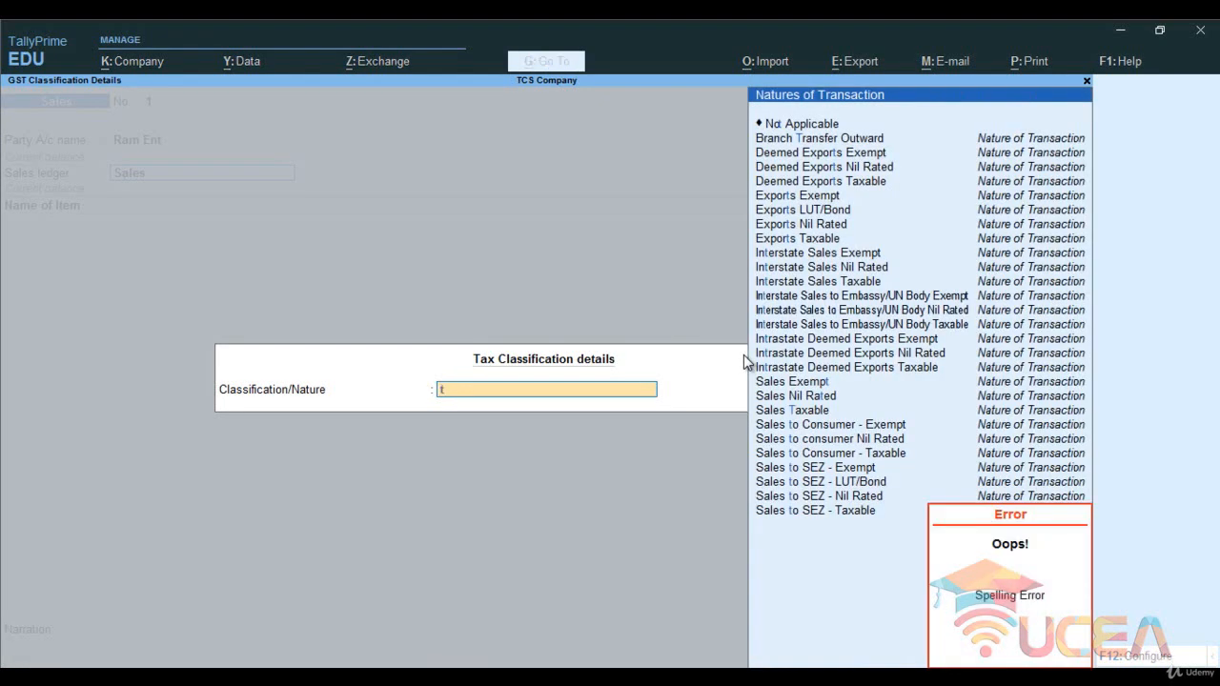
{"action": "key", "text": "BackSpace"}
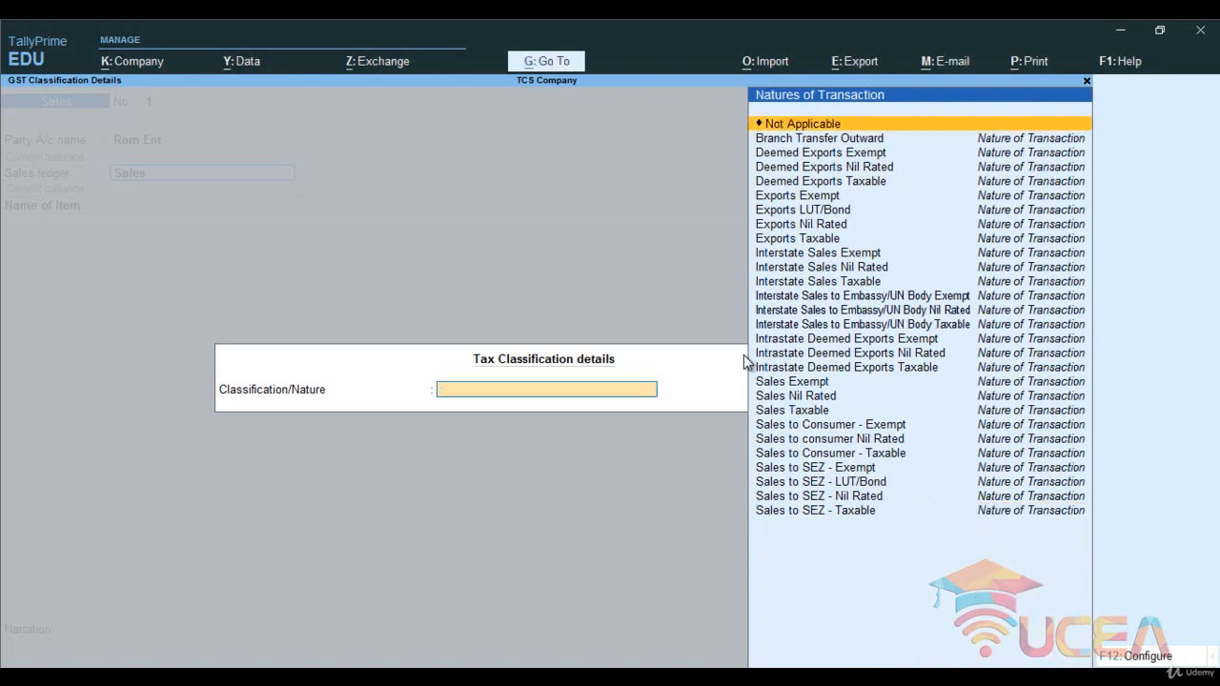
{"action": "type", "text": "sa"}
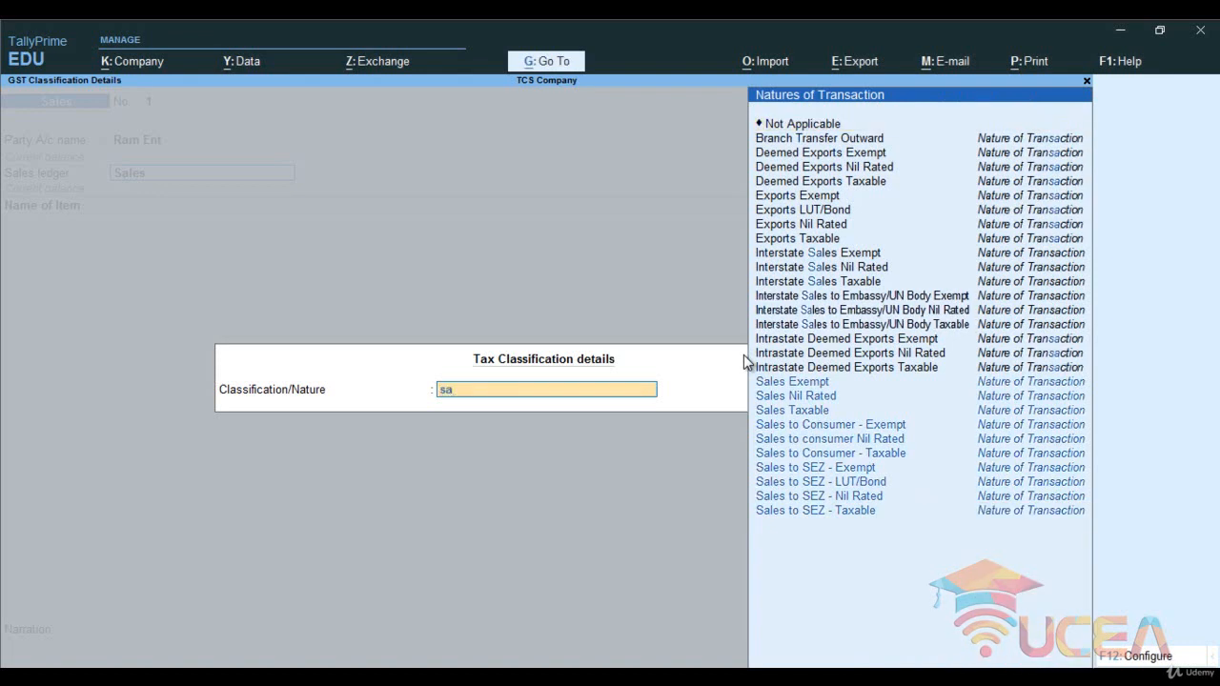
{"action": "key", "text": "Up"}
{"action": "key", "text": "Up"}
{"action": "key", "text": "Up"}
{"action": "key", "text": "Up"}
{"action": "key", "text": "Up"}
{"action": "key", "text": "Up"}
{"action": "key", "text": "Up"}
{"action": "key", "text": "Up"}
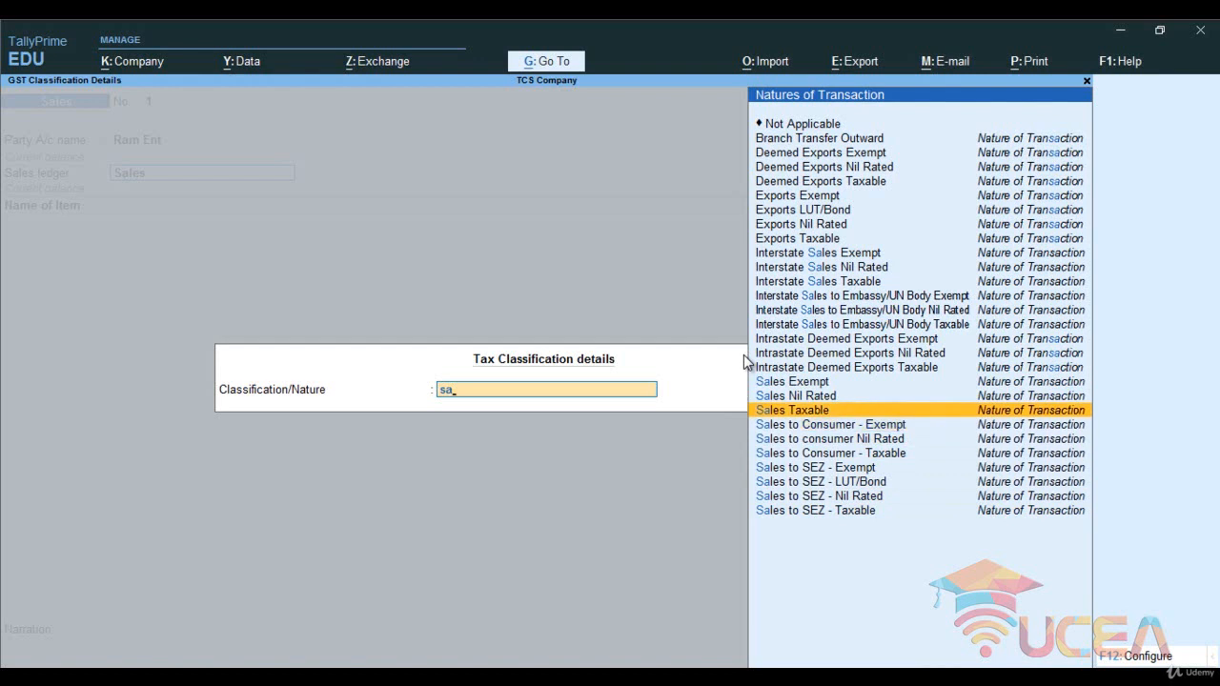
{"action": "key", "text": "Return"}
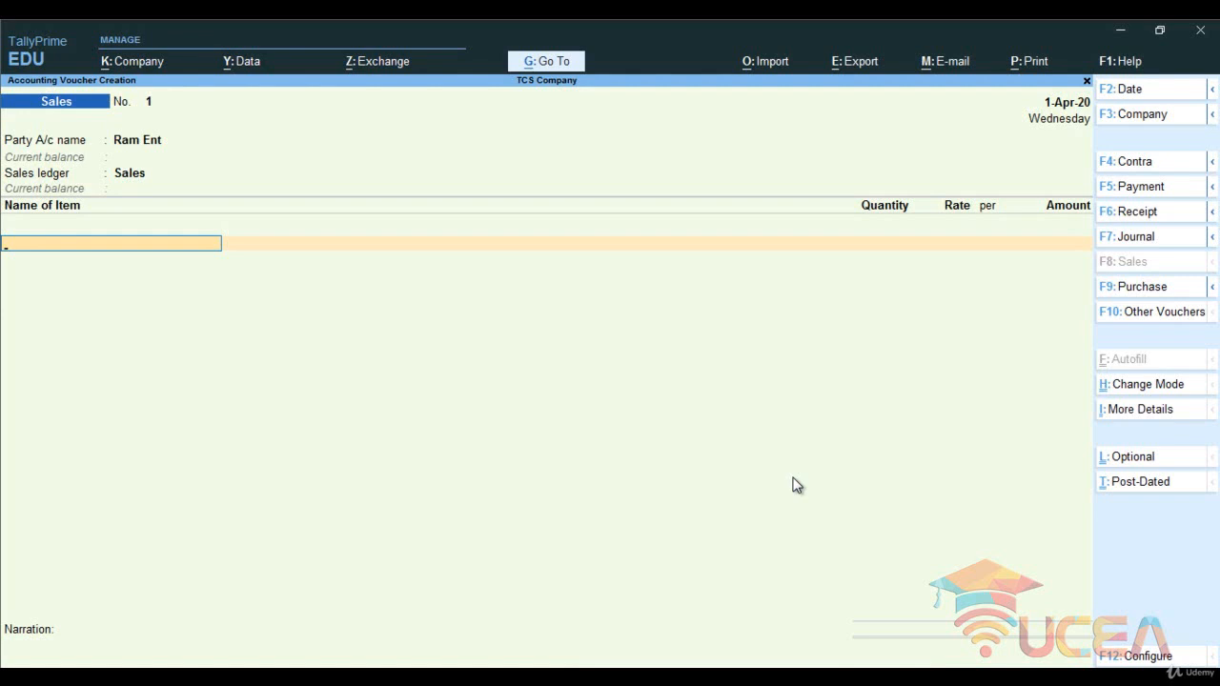
- Create a stock item from the voucher's item line, named Computer, under the Primary group
{"action": "key", "text": "alt"}
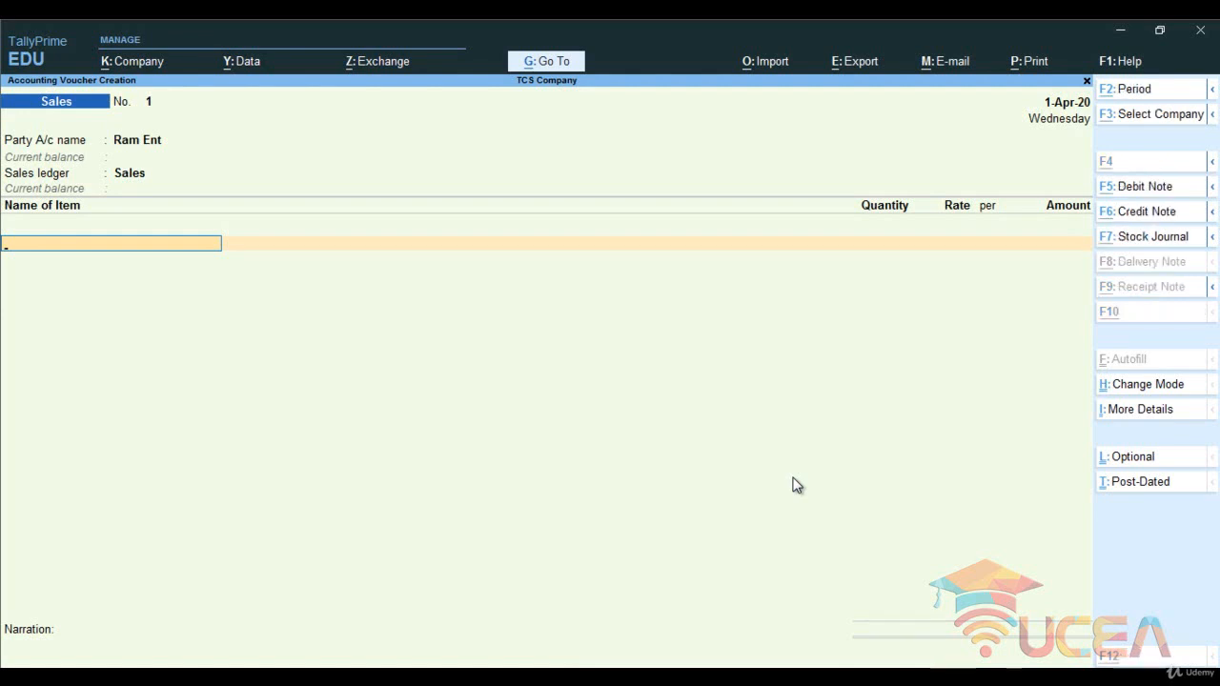
{"action": "key", "text": "alt+c"}
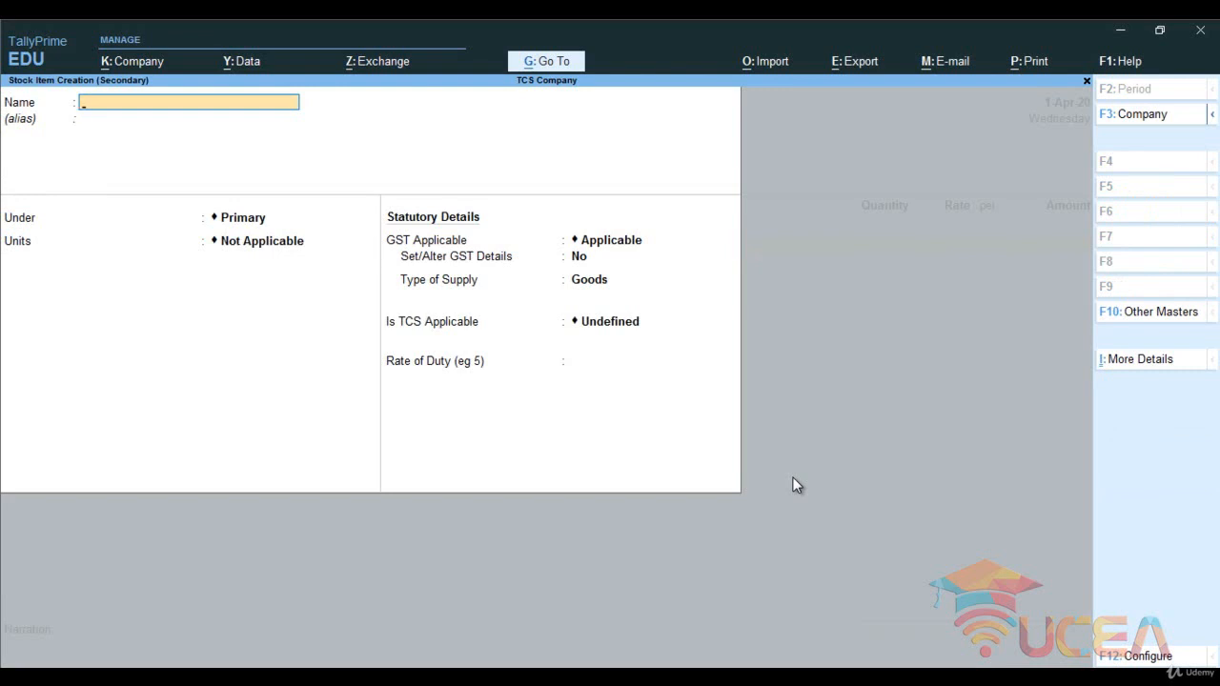
{"action": "type", "text": "Computer"}
{"action": "key", "text": "Return"}
{"action": "key", "text": "Return"}
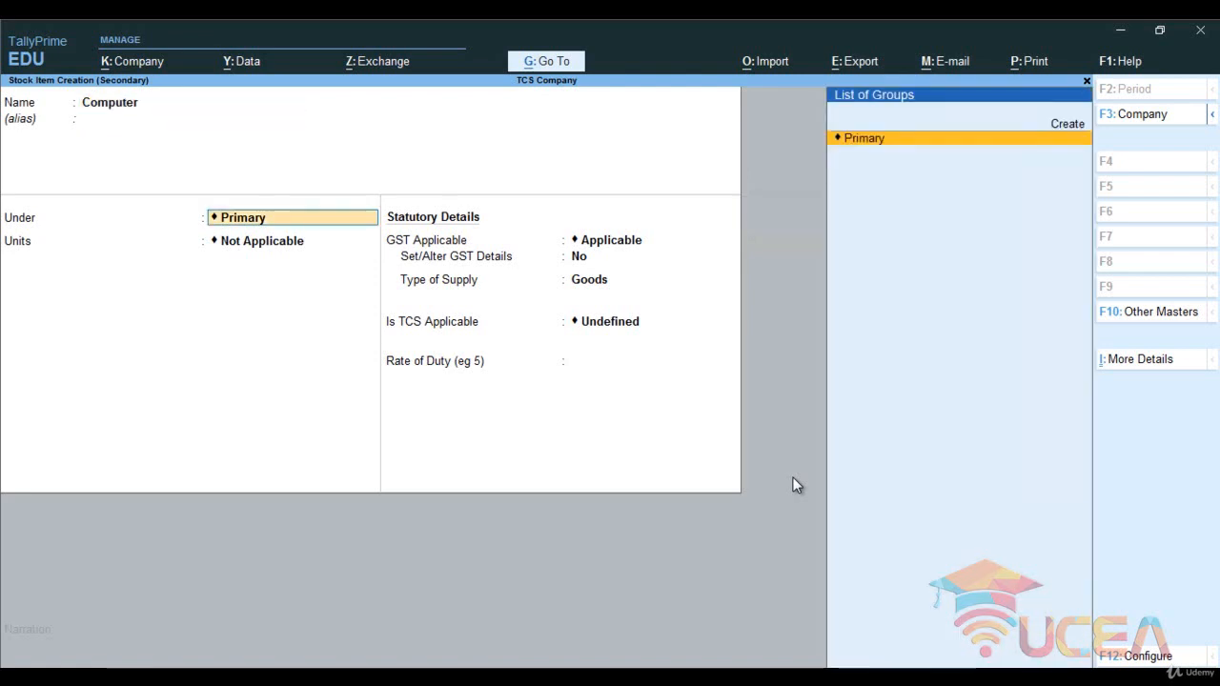
{"action": "key", "text": "Return"}
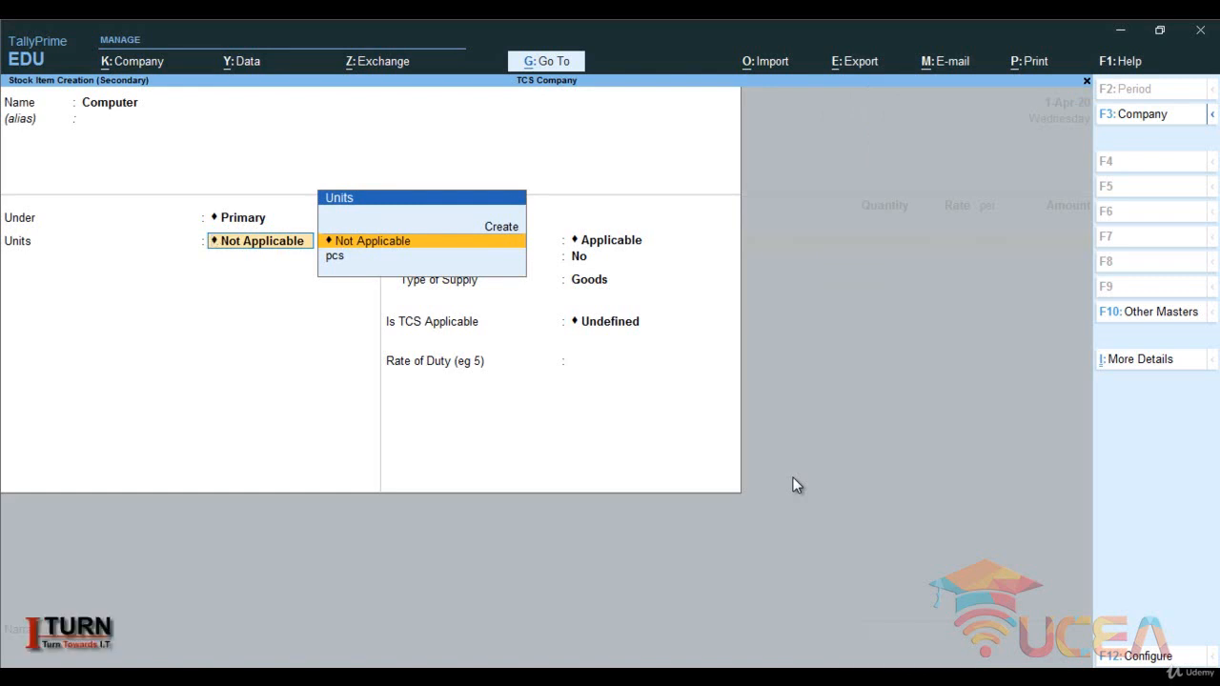
{"action": "key", "text": "alt+c"}
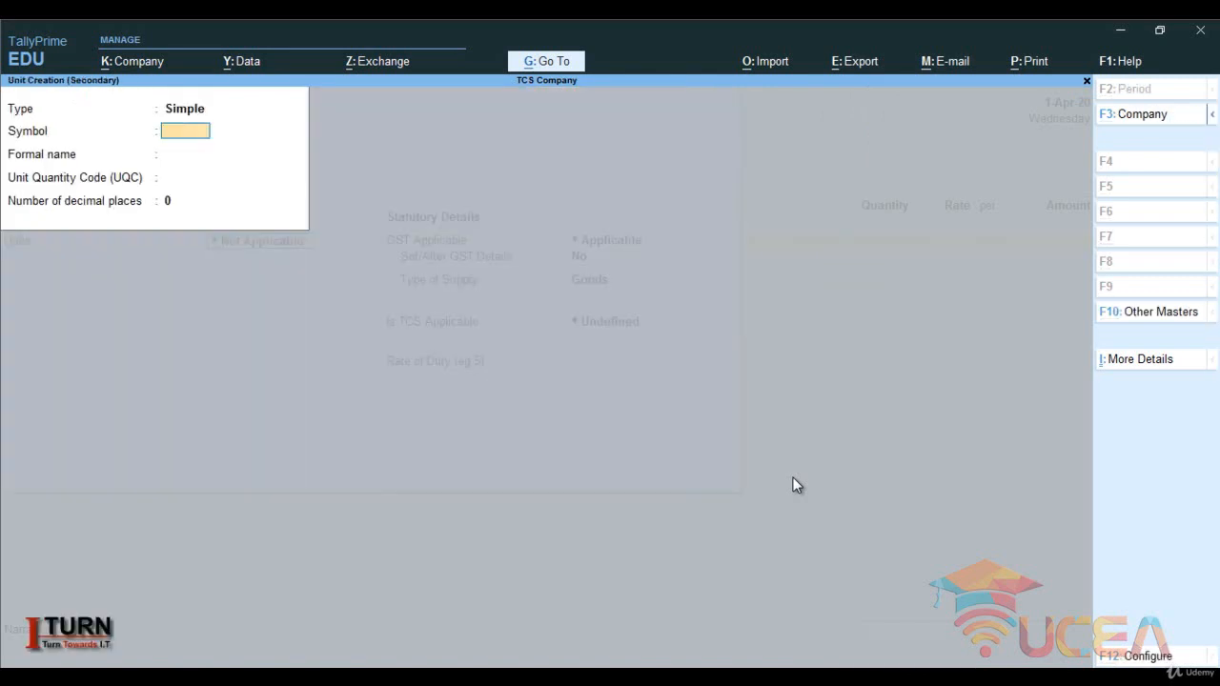
{"action": "key", "text": "Escape"}
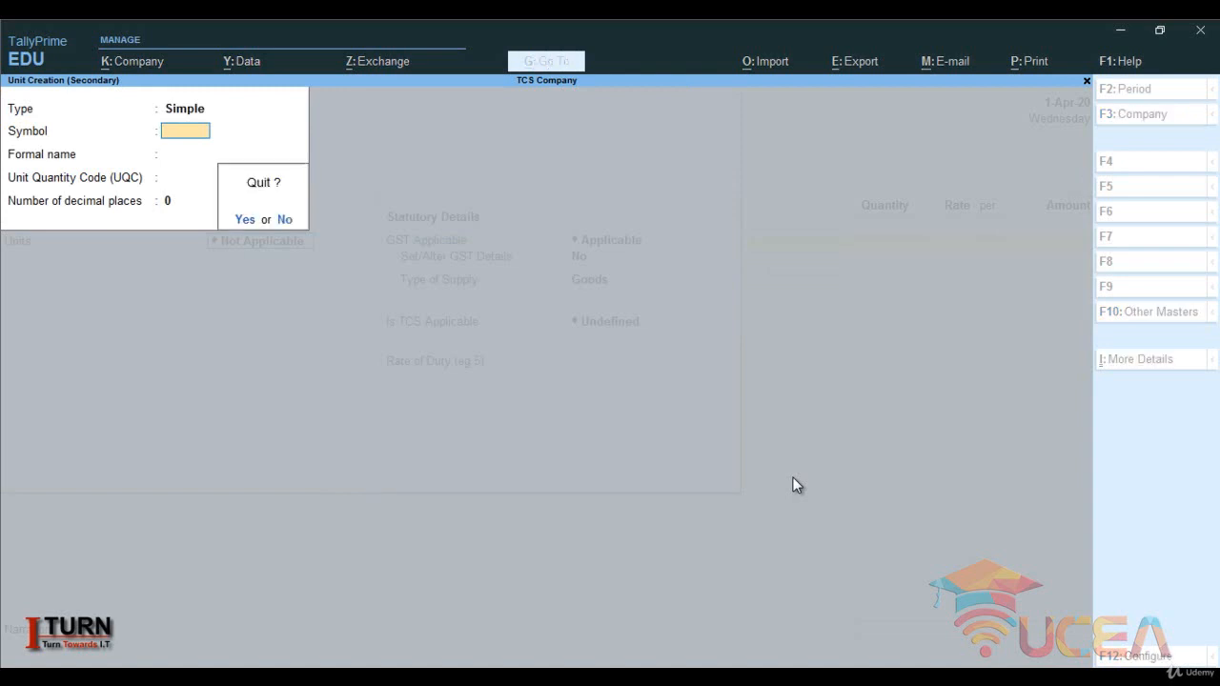
{"action": "key", "text": "y"}
- Set the Computer item's unit to pcs and leave Set components (BOM) at No
{"action": "key", "text": "Down"}
{"action": "key", "text": "Return"}
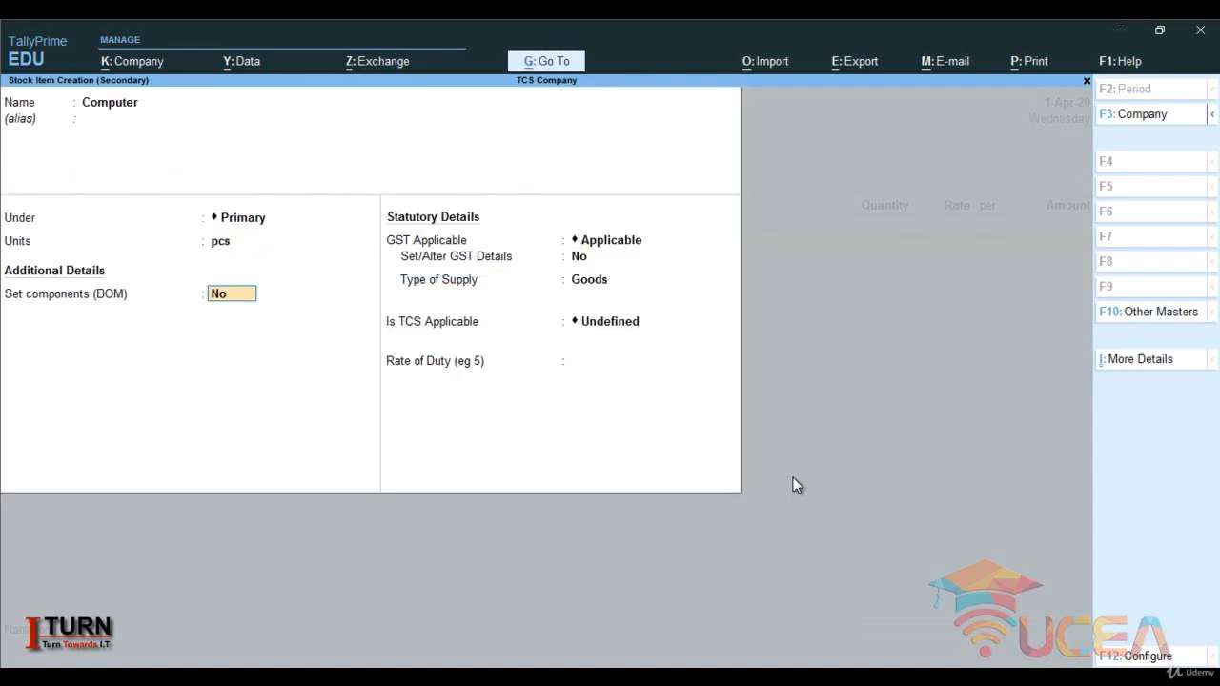
{"action": "key", "text": "Return"}
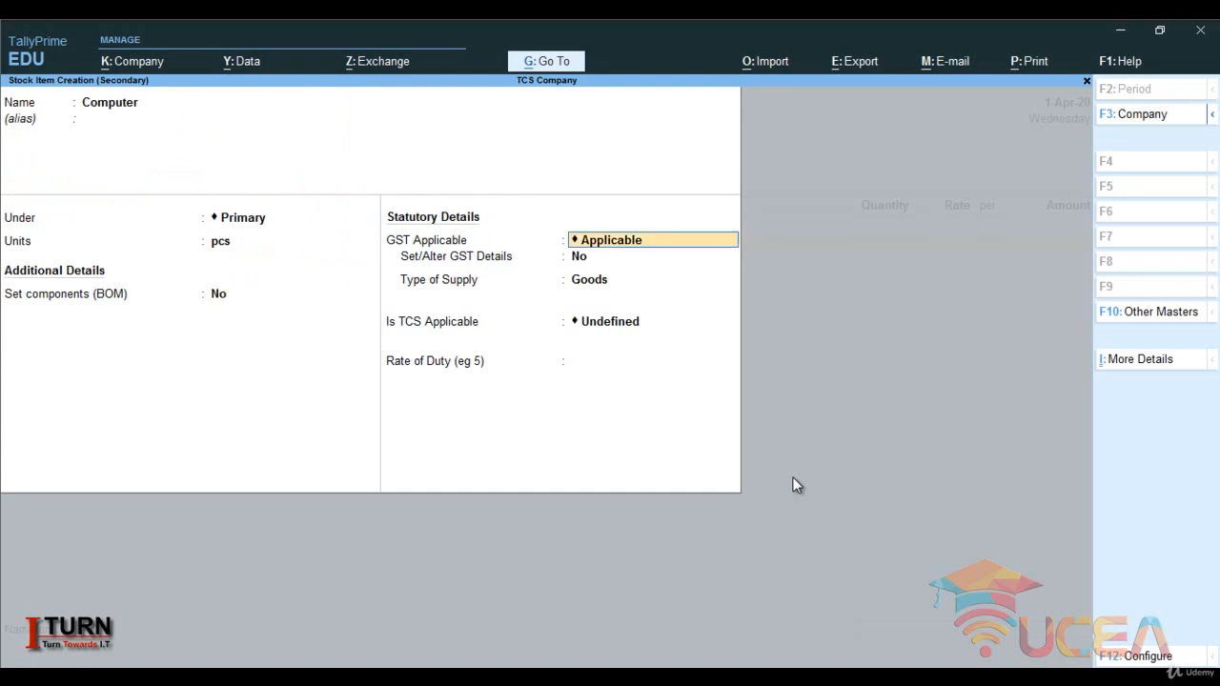
- Keep GST Applicable for the item, set Set/Alter GST Details to Yes and choose calculation type On Value with taxability Taxable
{"action": "key", "text": "Return"}
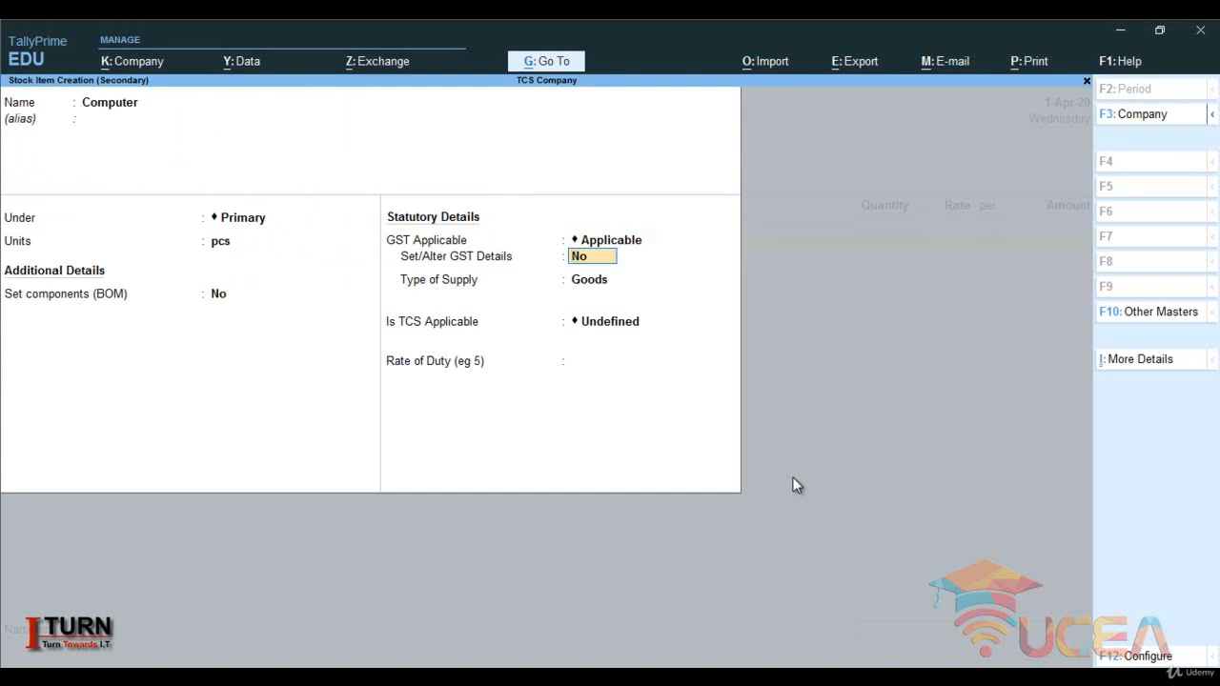
{"action": "type", "text": "y"}
{"action": "key", "text": "Return"}
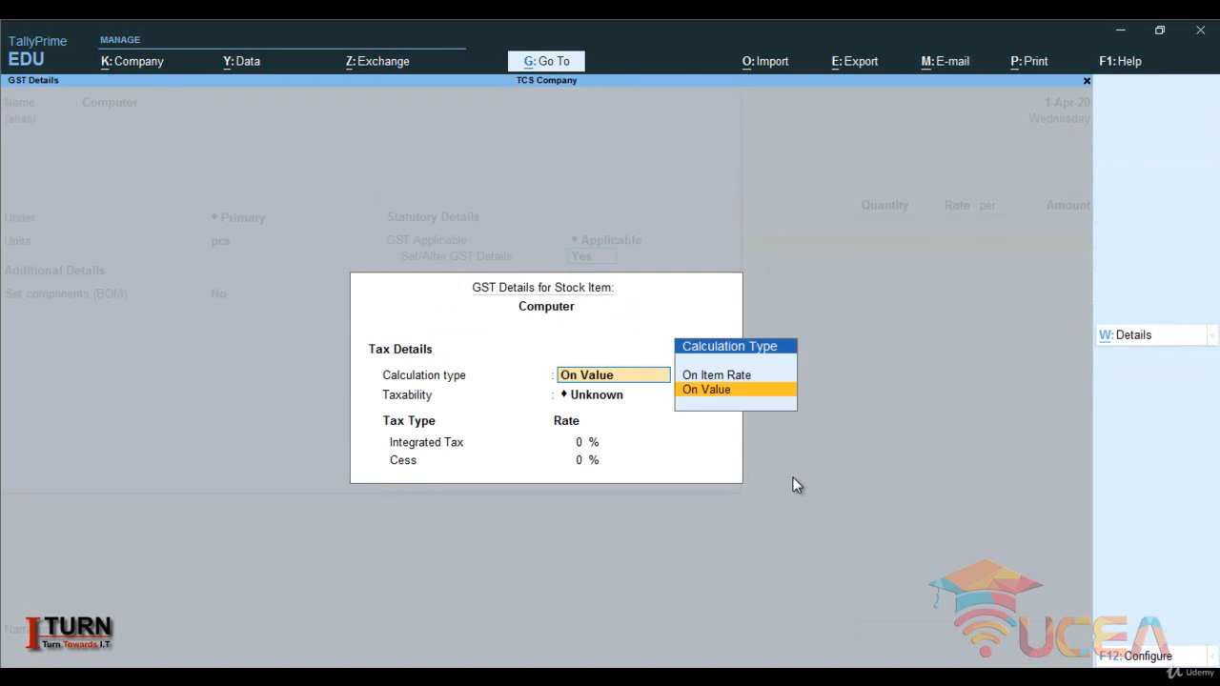
{"action": "key", "text": "Return"}
{"action": "key", "text": "Down"}
{"action": "key", "text": "Down"}
{"action": "key", "text": "Down"}
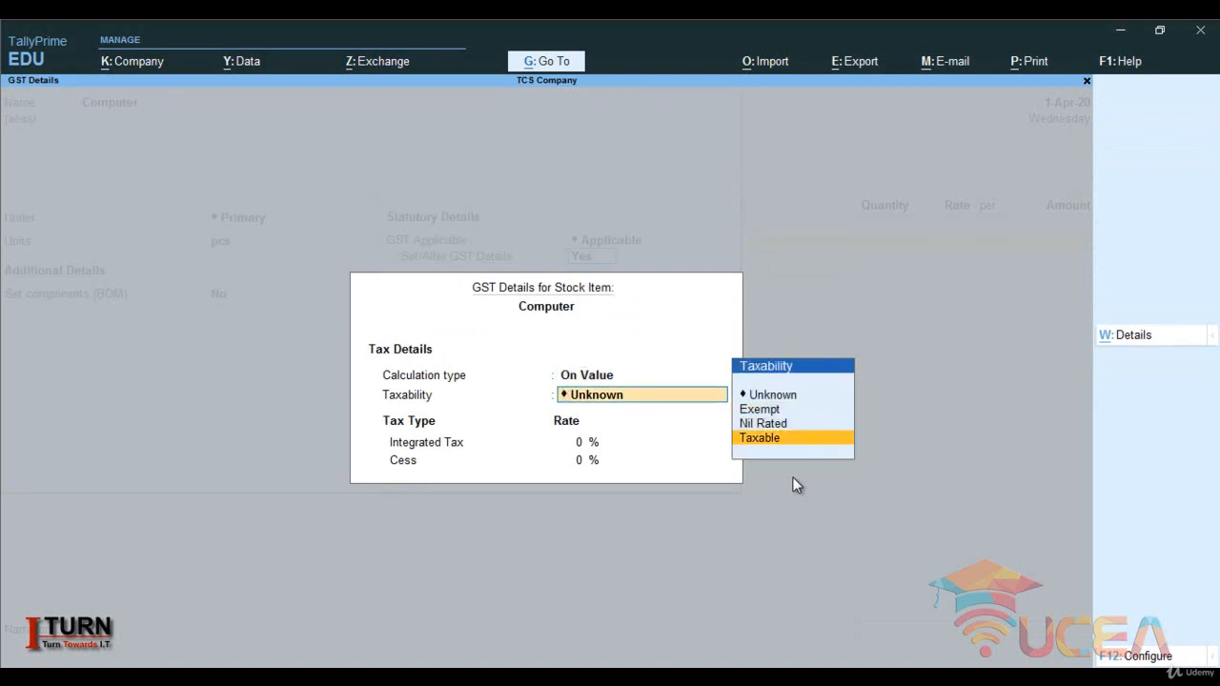
{"action": "key", "text": "Return"}
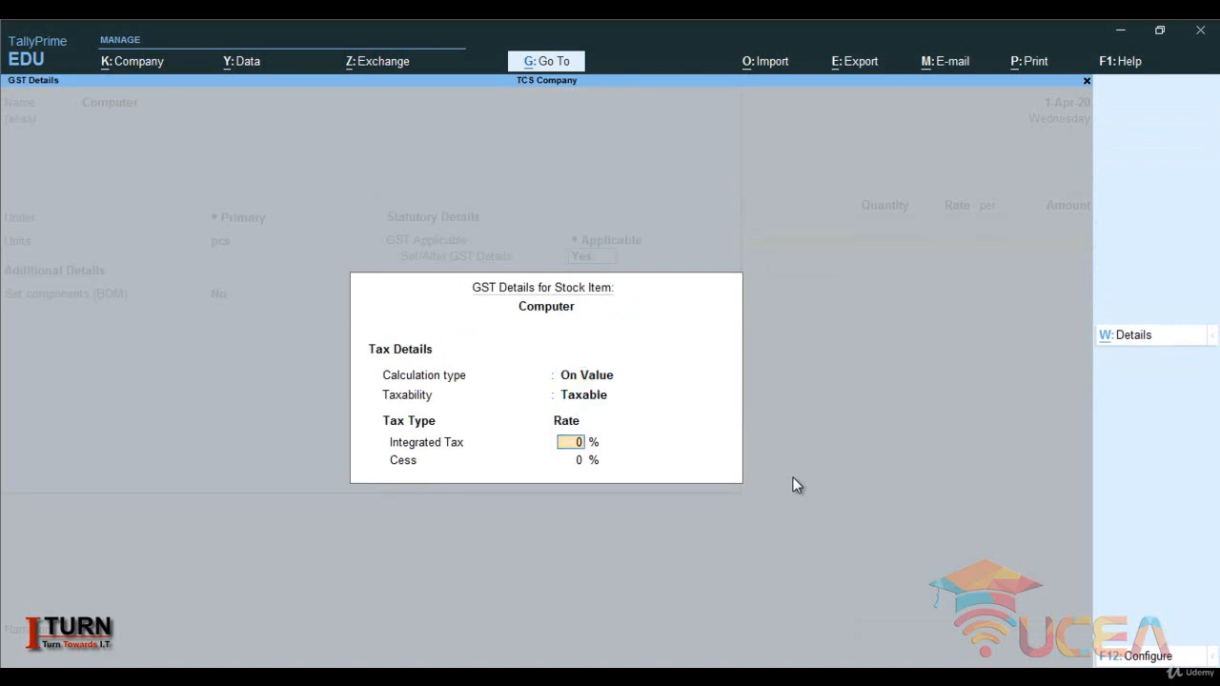
- Set the item's integrated tax rate to 18%, keep cess at 0% and leave the type of supply as Goods
{"action": "type", "text": "18"}
{"action": "key", "text": "Return"}
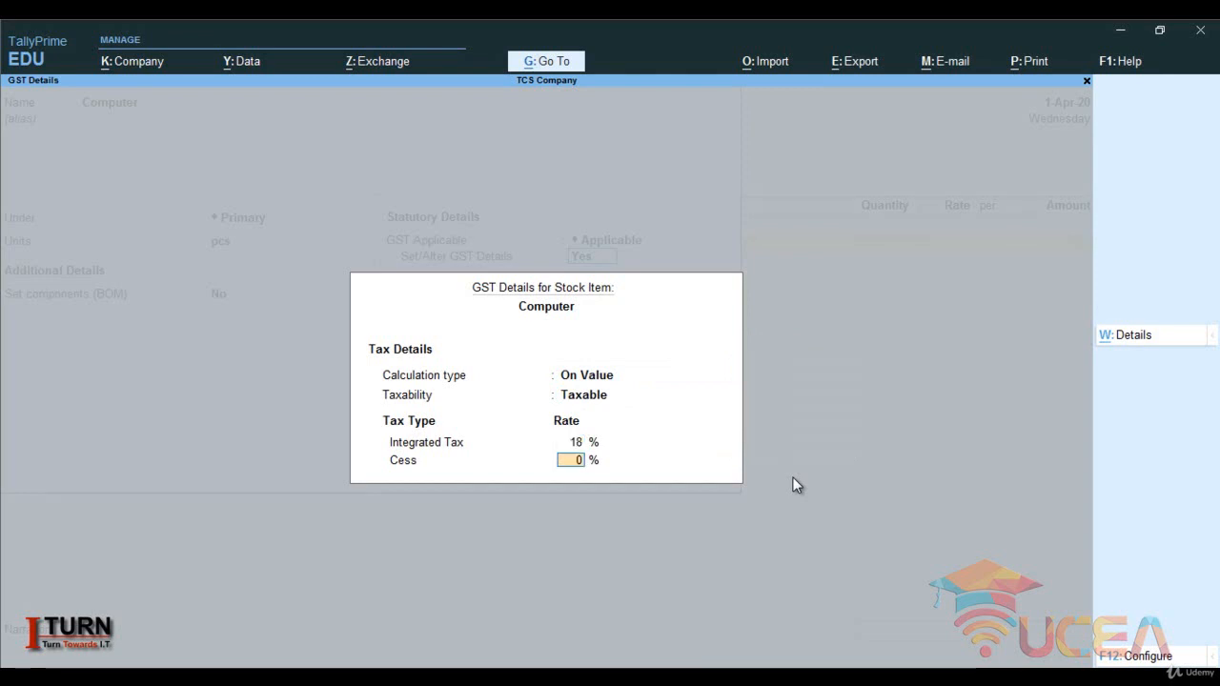
{"action": "key", "text": "Return"}
{"action": "key", "text": "Return"}
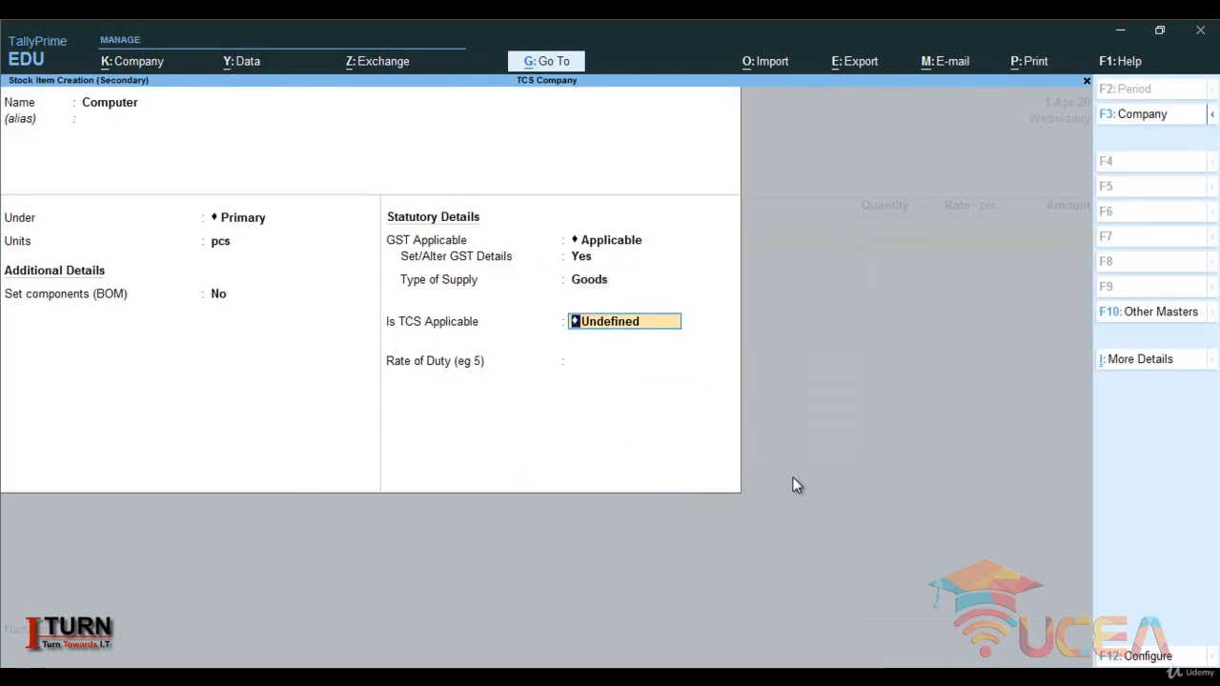
- Make TCS applicable to the Computer item, choose TCS on Goods as the nature of goods, leave the duty rate at 0 and save it
{"action": "type", "text": "A"}
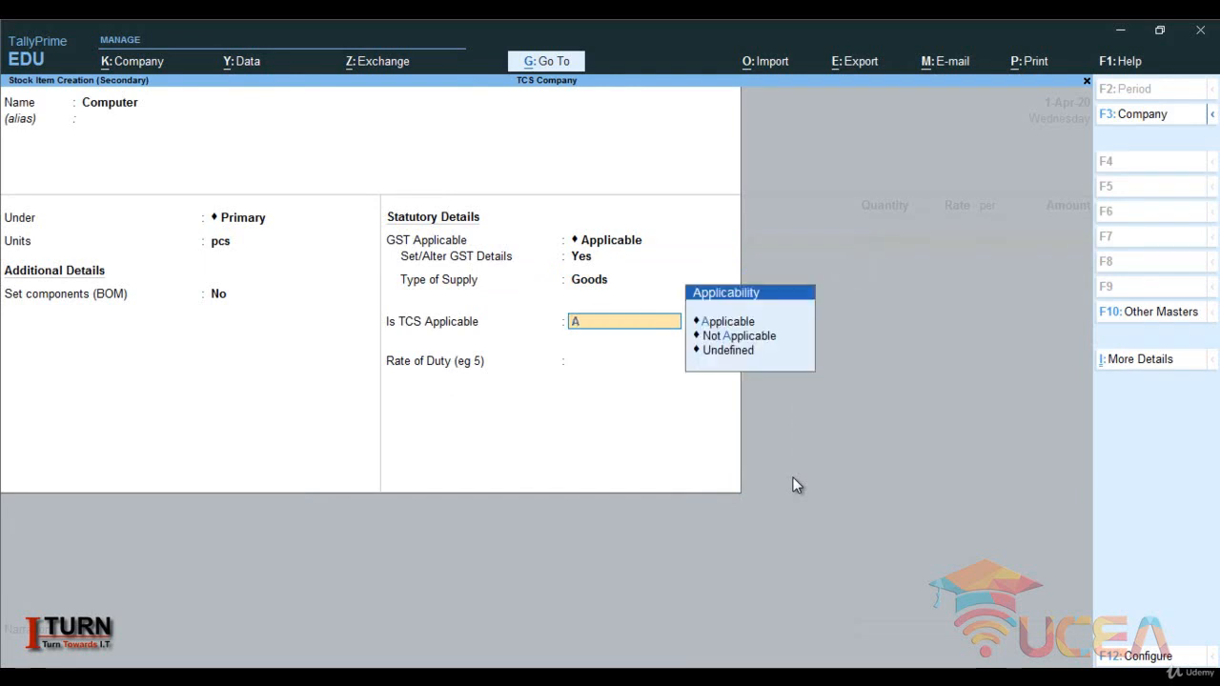
{"action": "key", "text": "Return"}
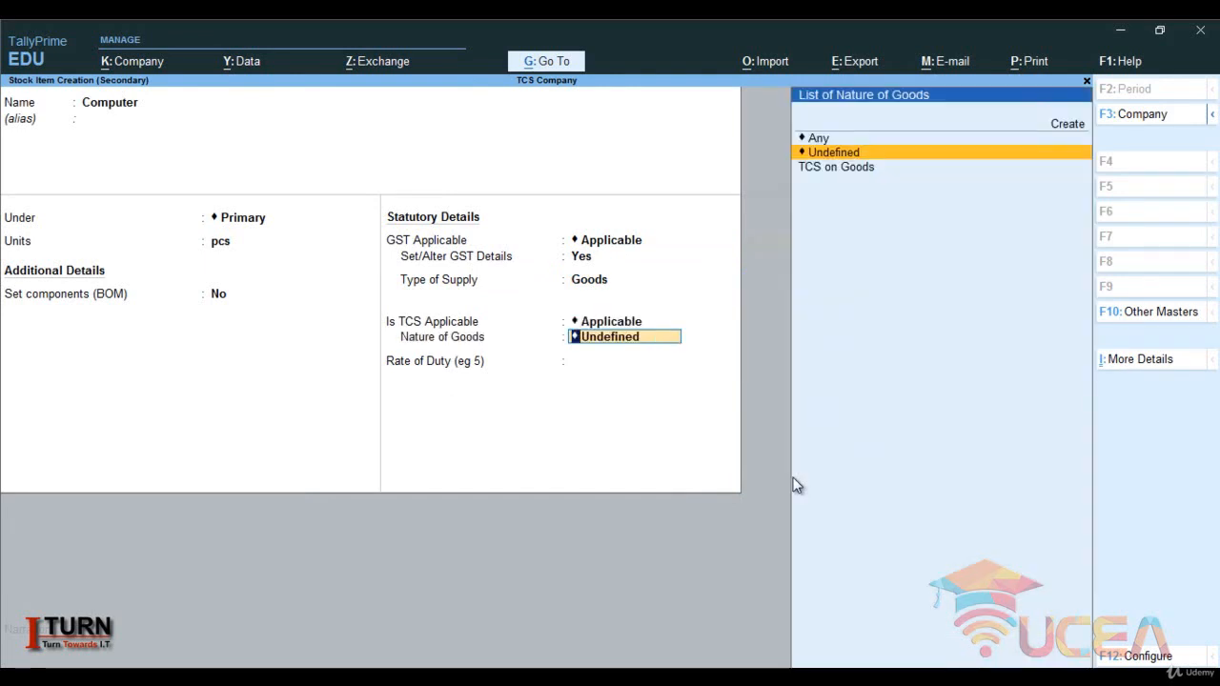
{"action": "key", "text": "Down"}
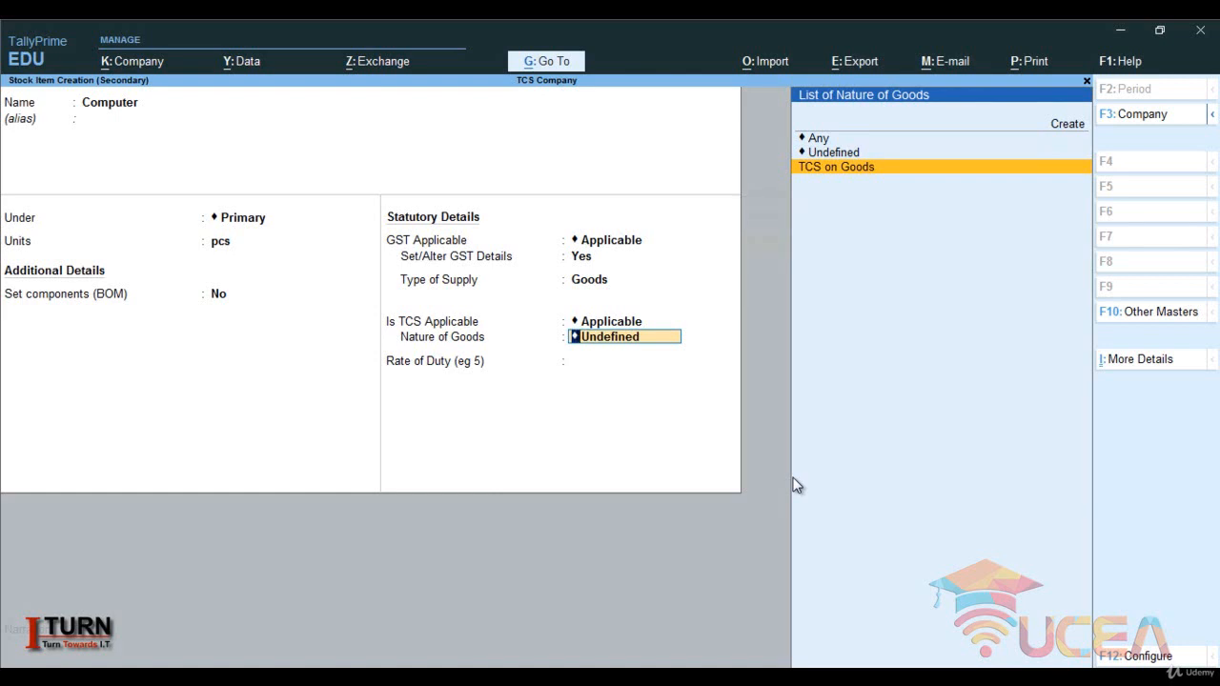
{"action": "key", "text": "Return"}
{"action": "key", "text": "Return"}
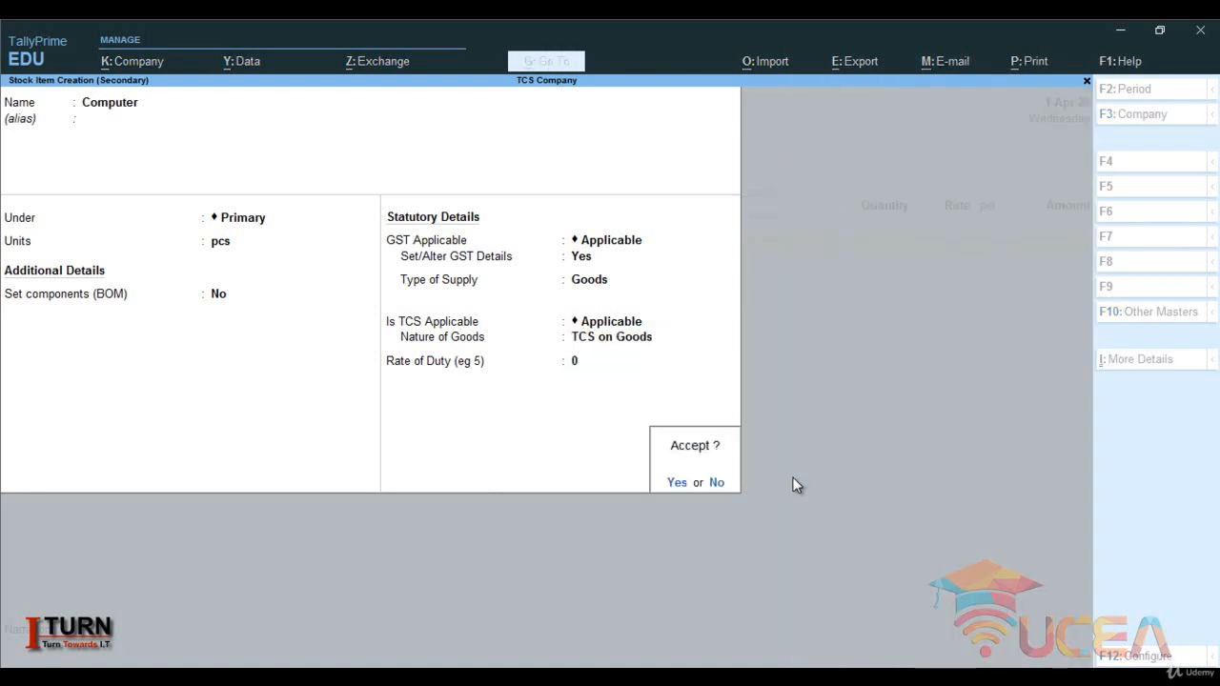
{"action": "key", "text": "Return"}
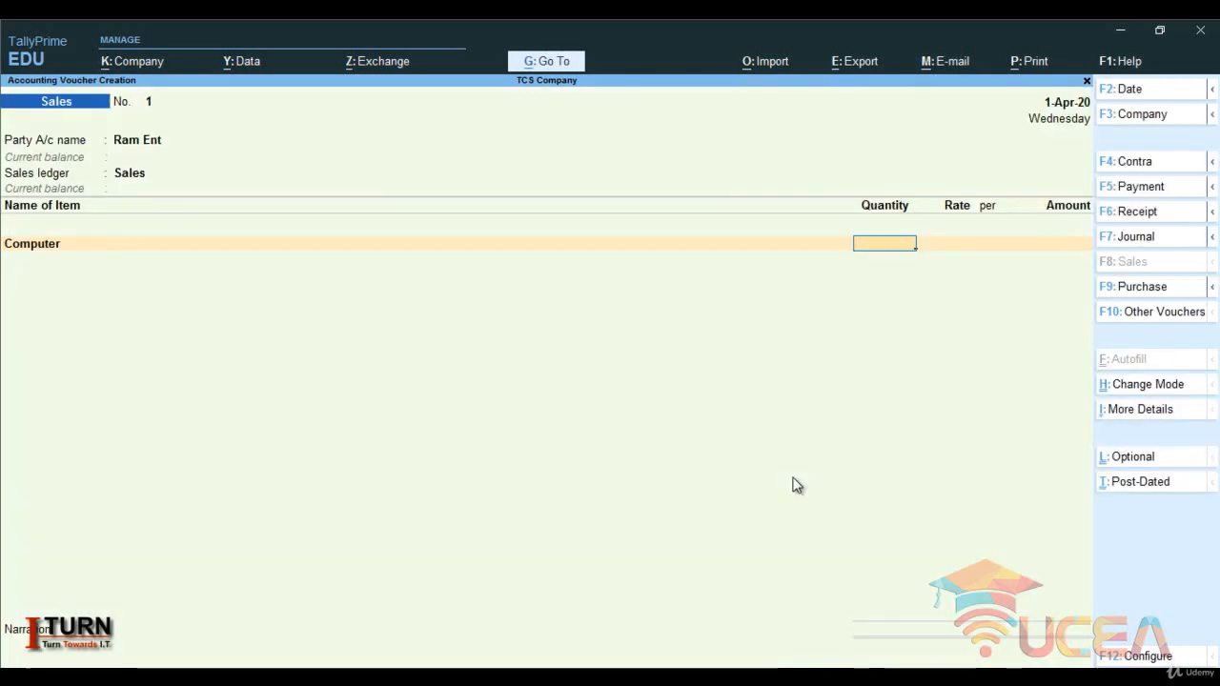
- Enter 100 pcs of Computer at a rate of 20,000 per pcs and finish the voucher's item list
{"action": "type", "text": "100"}
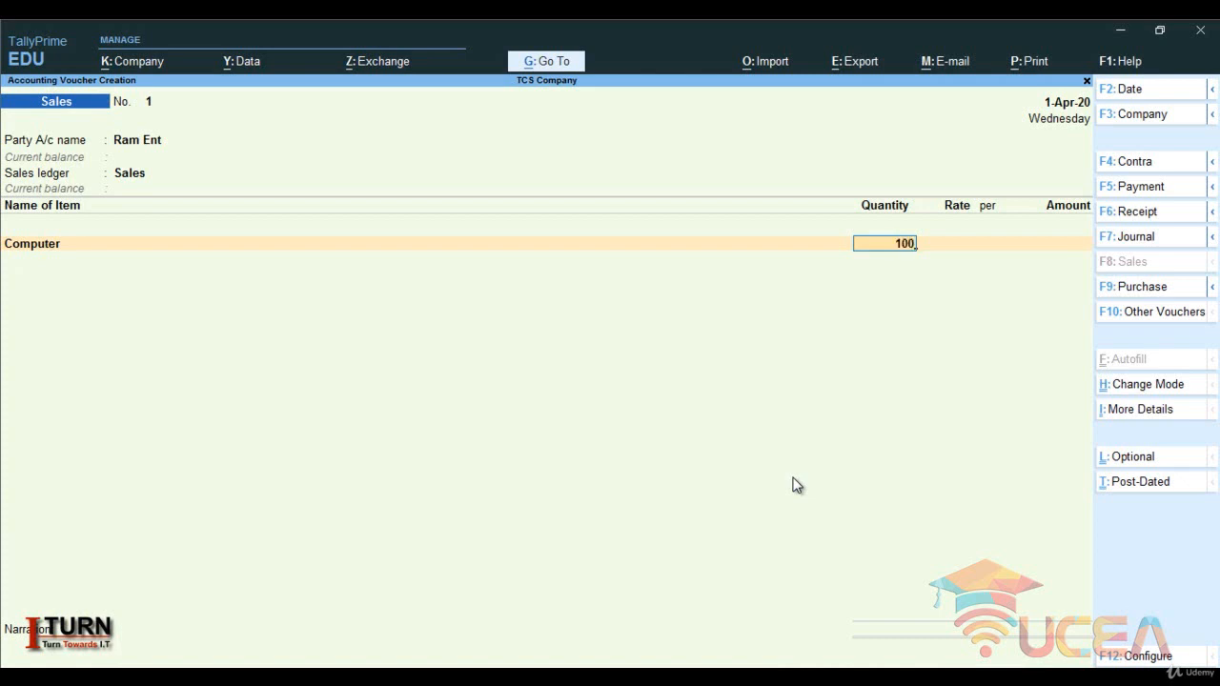
{"action": "key", "text": "Return"}
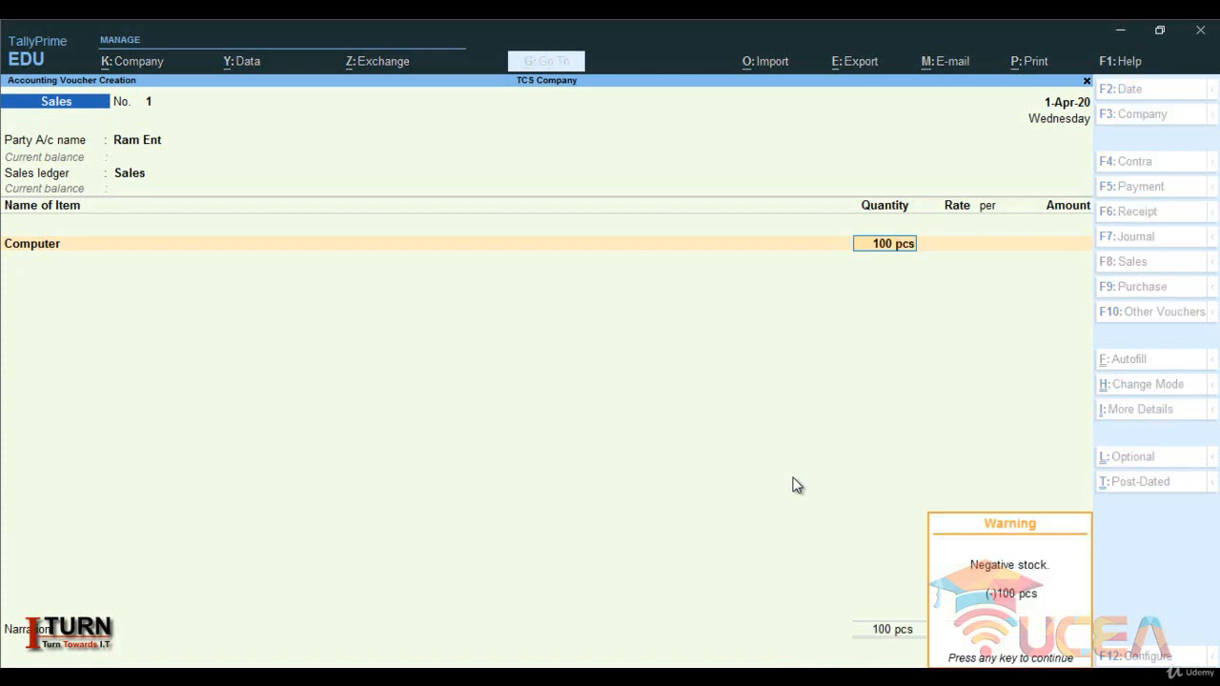
{"action": "key", "text": "Return"}
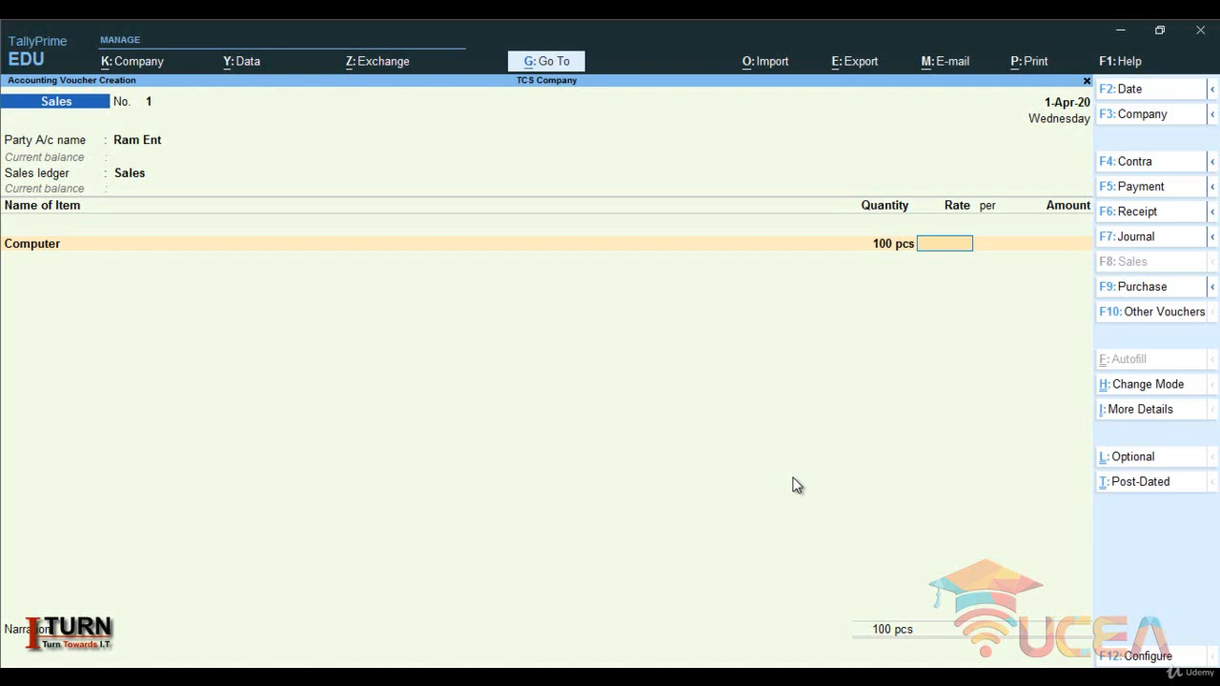
{"action": "type", "text": "20000"}
{"action": "key", "text": "Return"}
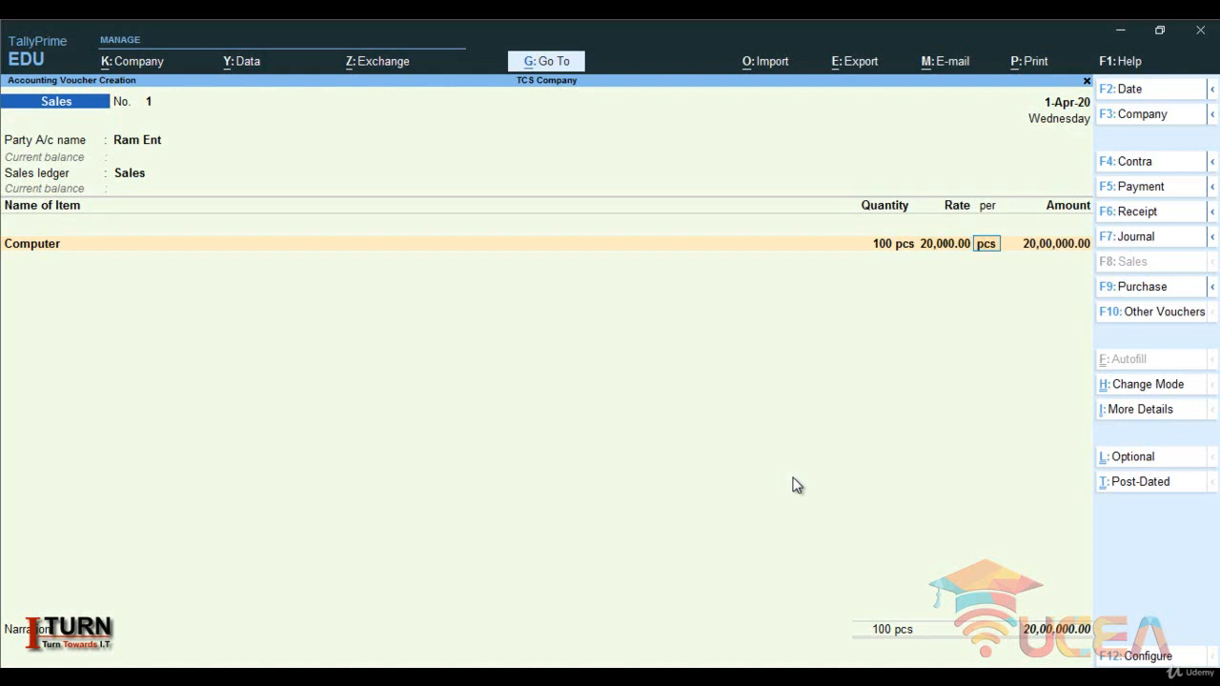
{"action": "key", "text": "Return"}
{"action": "key", "text": "Return"}
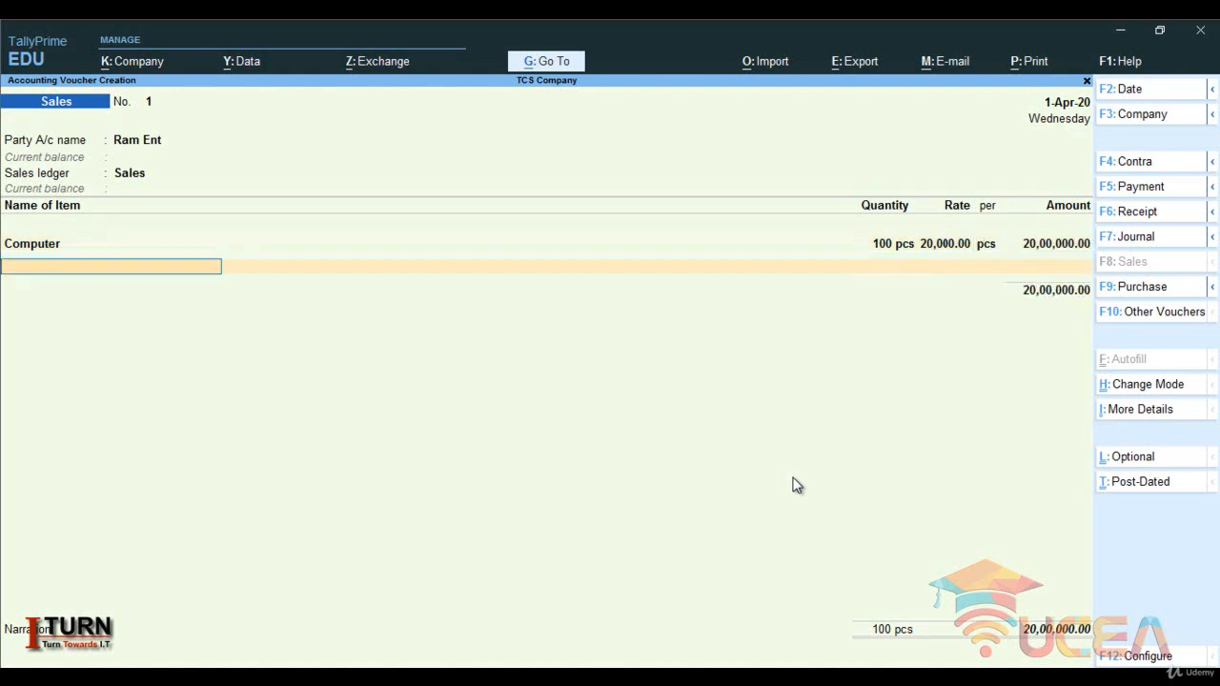
{"action": "key", "text": "Return"}
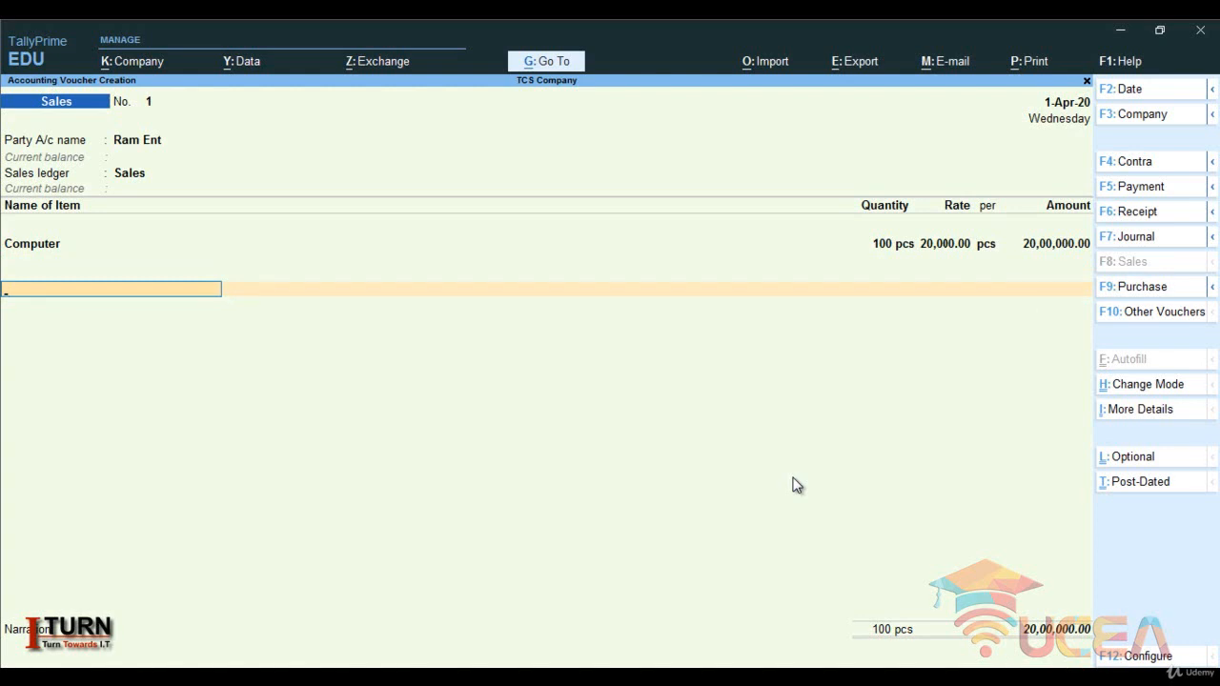
- Create a tax ledger from the voucher, named CGST, under Duties & Taxes
{"action": "key", "text": "alt+c"}
{"action": "key", "text": "Caps_Lock"}
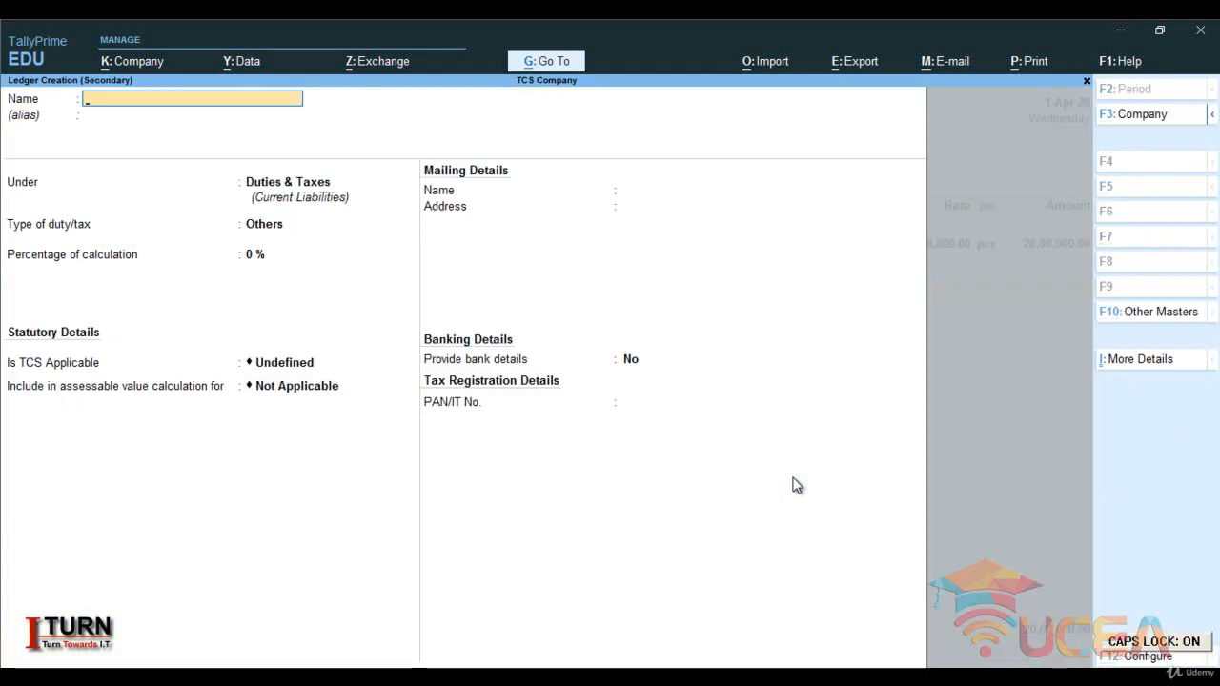
{"action": "type", "text": "CGST"}
{"action": "key", "text": "Return"}
{"action": "key", "text": "Return"}
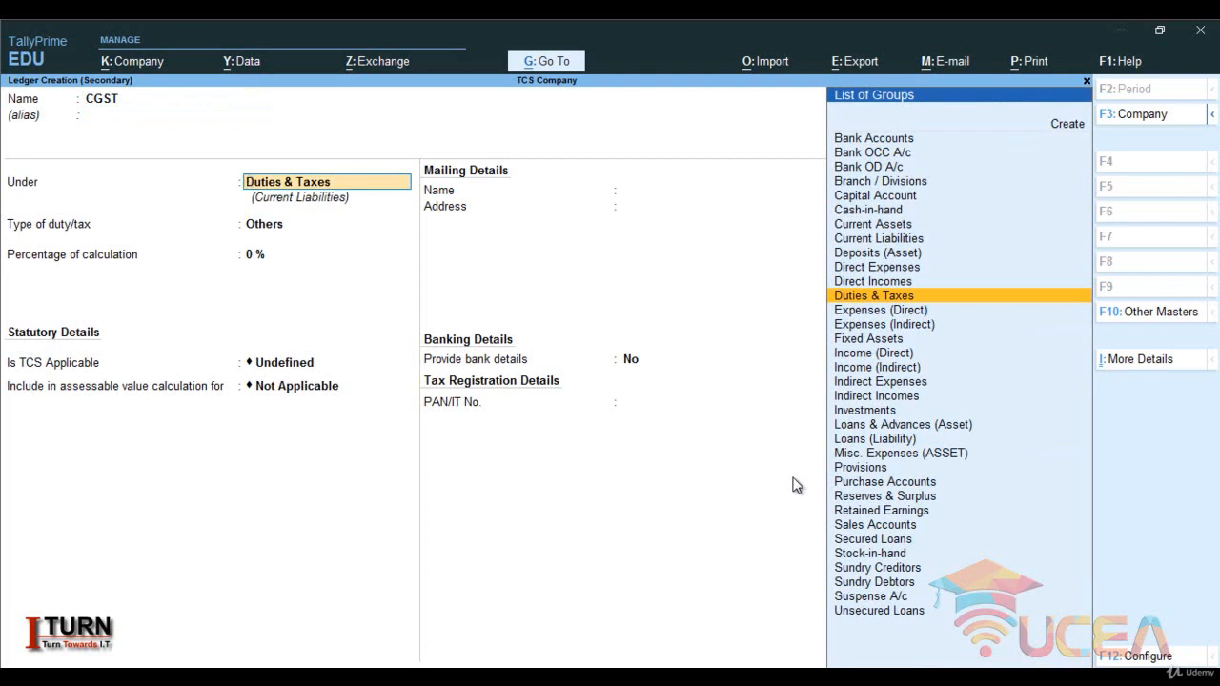
{"action": "key", "text": "Return"}
- Set the CGST ledger's duty type to GST and tax type to Central Tax, keeping 0% calculation and rounding Not Applicable
{"action": "key", "text": "Up"}
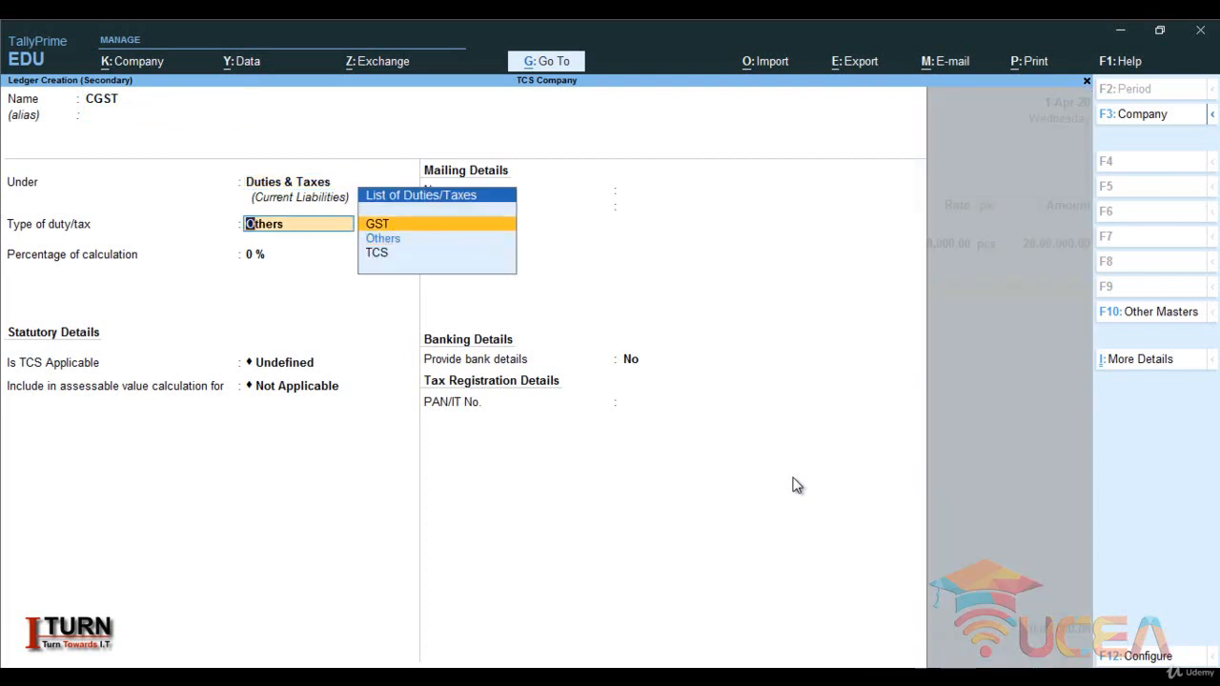
{"action": "key", "text": "Return"}
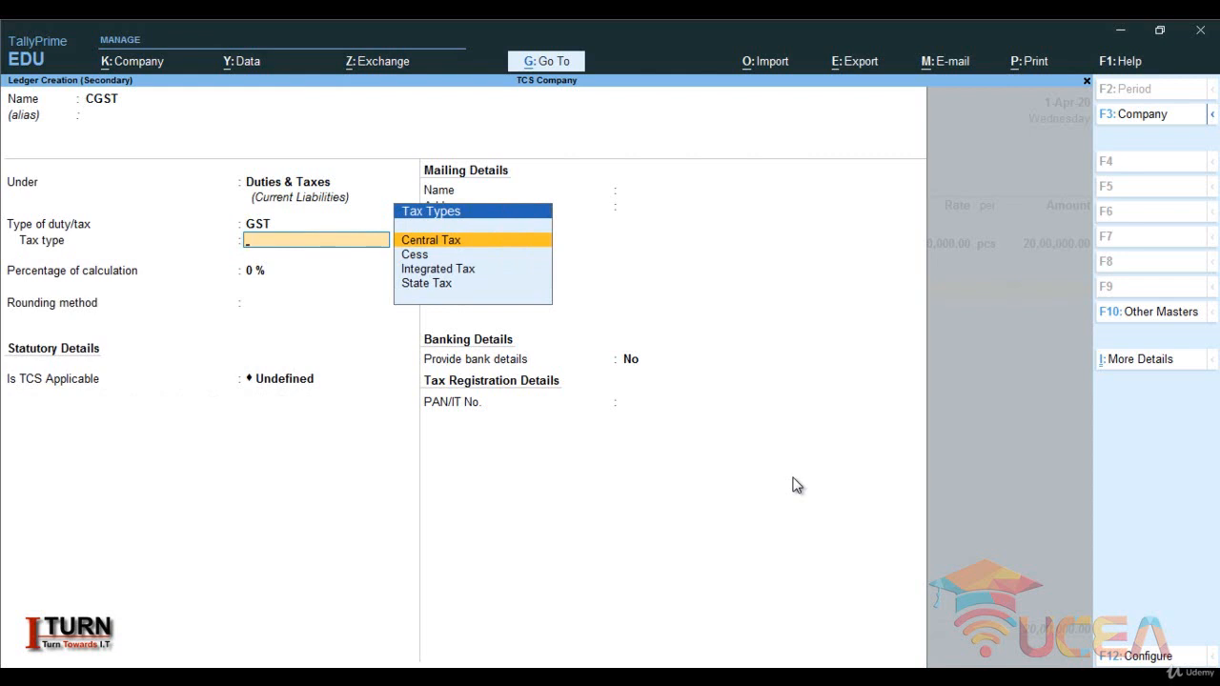
{"action": "key", "text": "Return"}
{"action": "key", "text": "Return"}
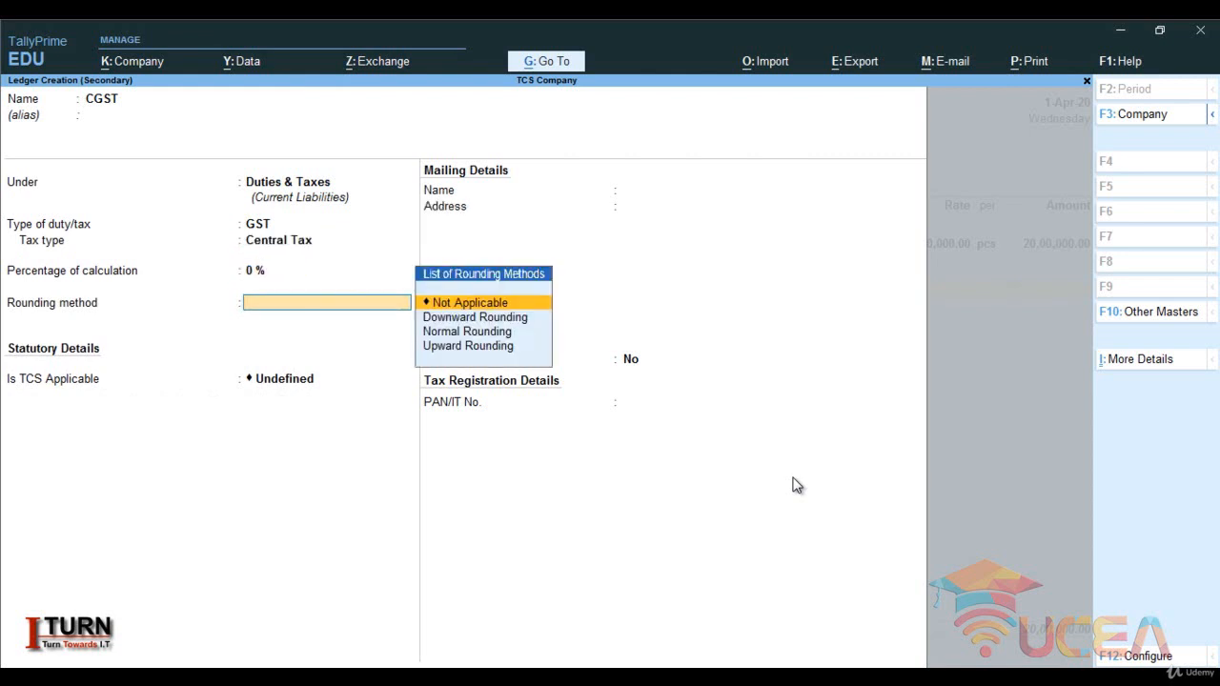
{"action": "key", "text": "Return"}
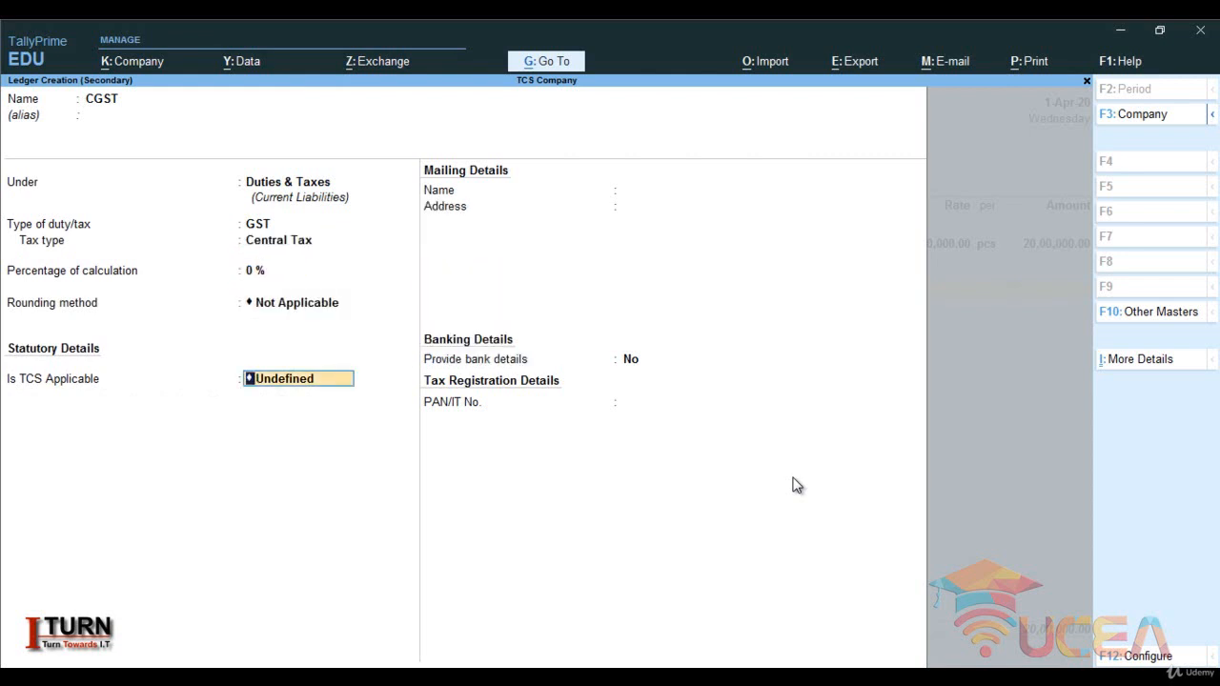
- Make TCS applicable to the CGST ledger with nature of goods TCS on Goods, save it without bank details and add its line to the voucher
{"action": "type", "text": "A"}
{"action": "key", "text": "Return"}
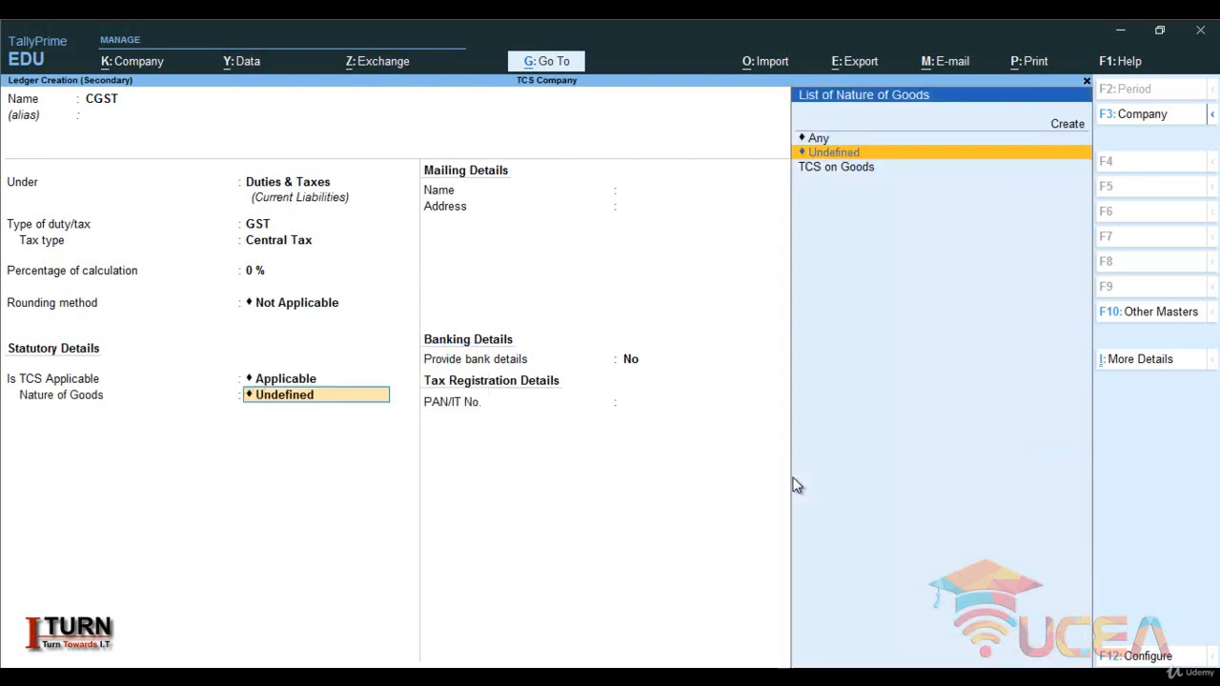
{"action": "key", "text": "Down"}
{"action": "key", "text": "Return"}
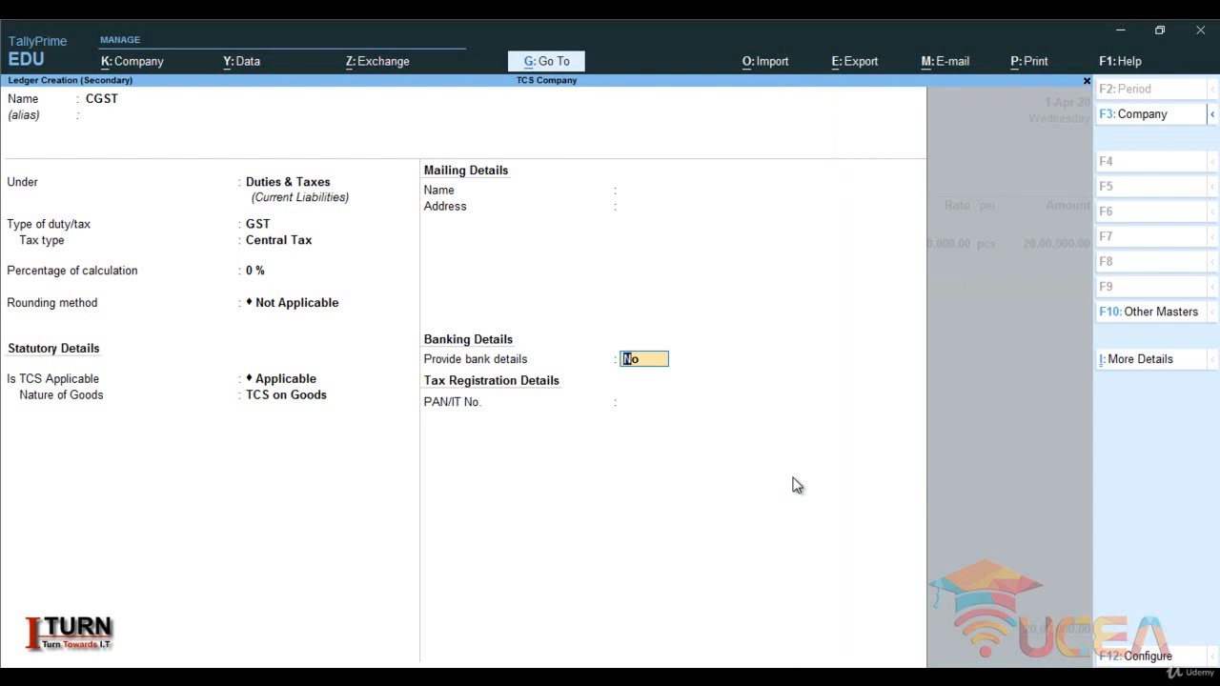
{"action": "key", "text": "Return"}
{"action": "key", "text": "Return"}
{"action": "key", "text": "Return"}
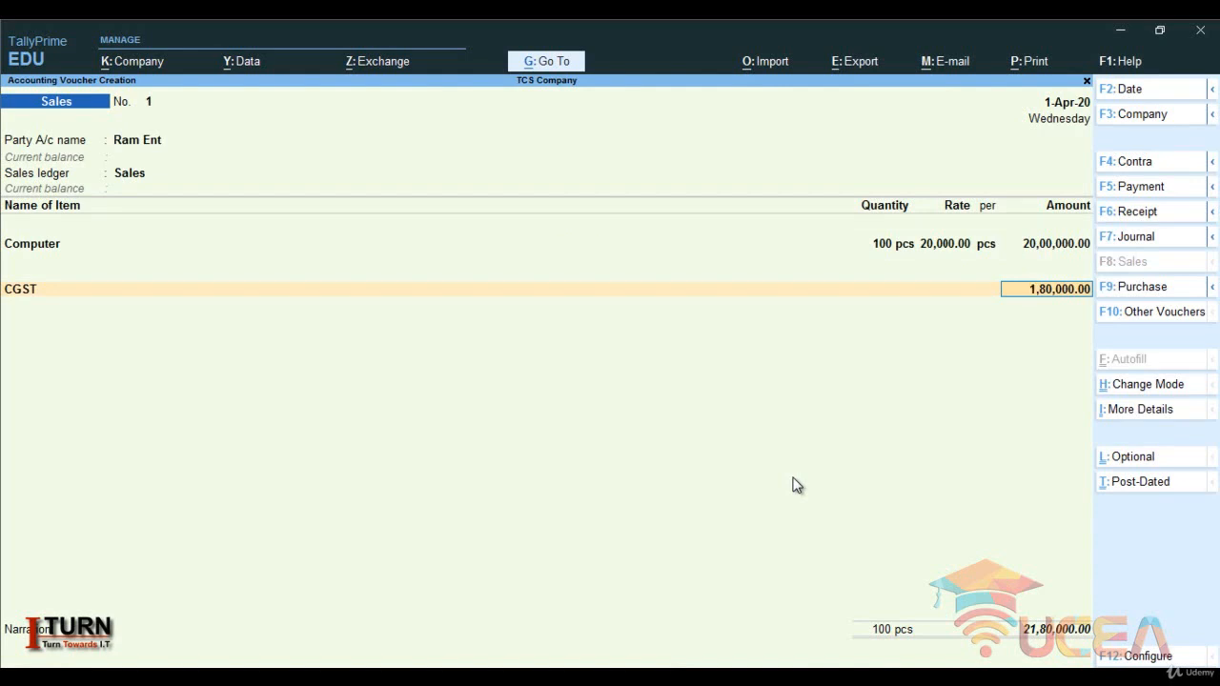
{"action": "key", "text": "Return"}
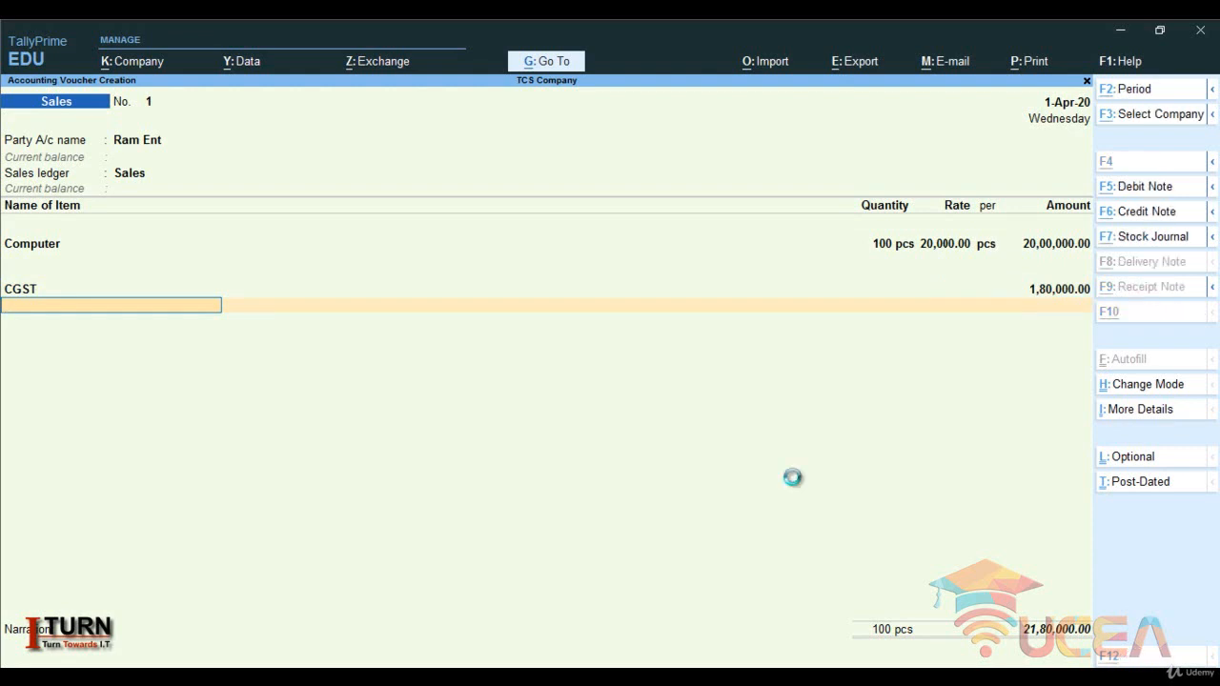
- Create a second tax ledger from the voucher, named SGST, under Duties & Taxes
{"action": "key", "text": "alt+c"}
{"action": "type", "text": "SGST"}
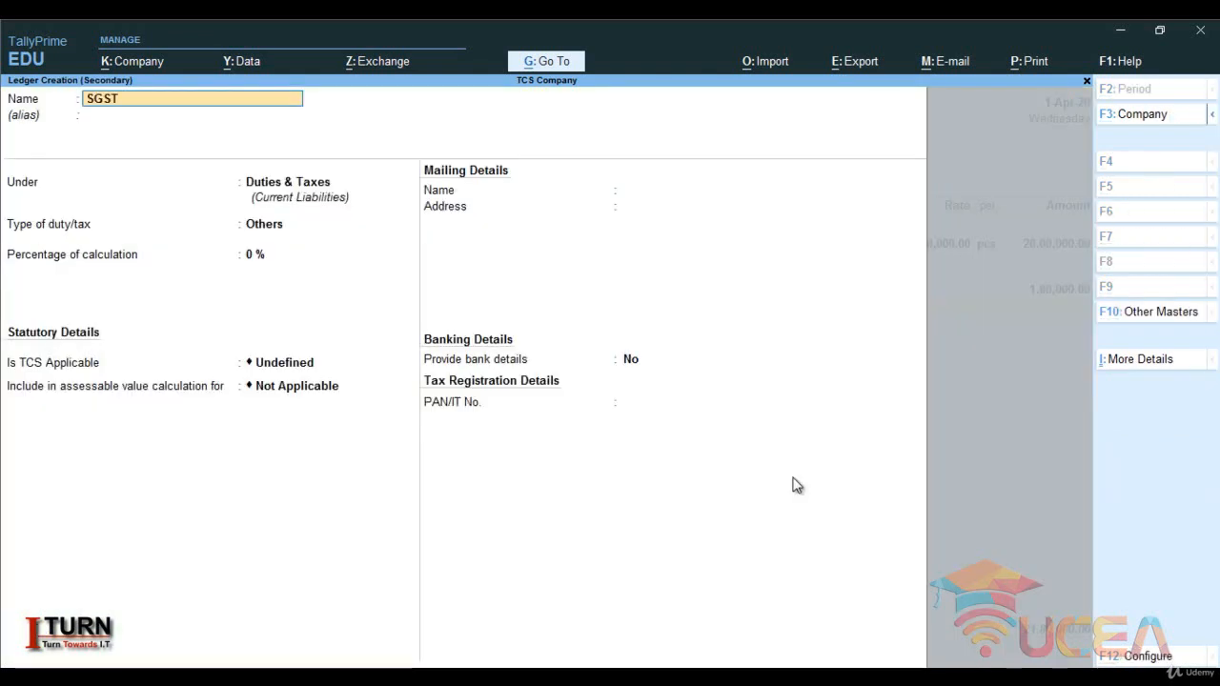
{"action": "key", "text": "Return"}
{"action": "key", "text": "Return"}
{"action": "key", "text": "Return"}
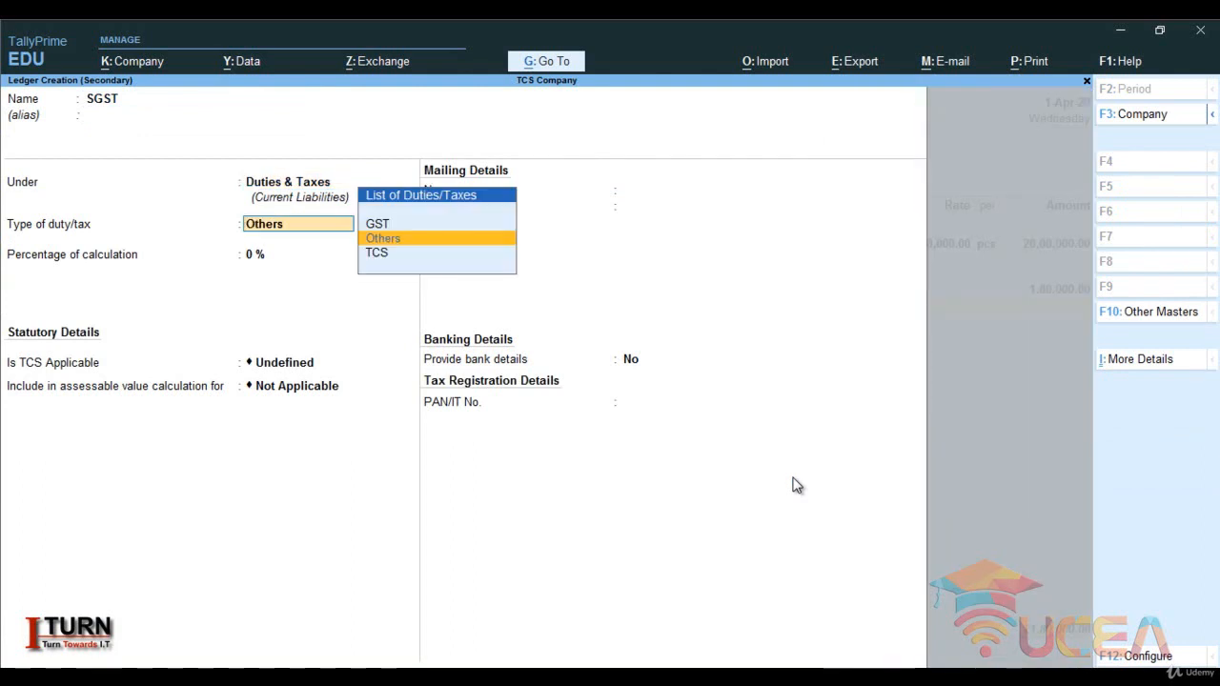
- Set the SGST ledger's duty type to GST and tax type to State Tax, keeping 0% calculation and rounding Not Applicable
{"action": "key", "text": "Up"}
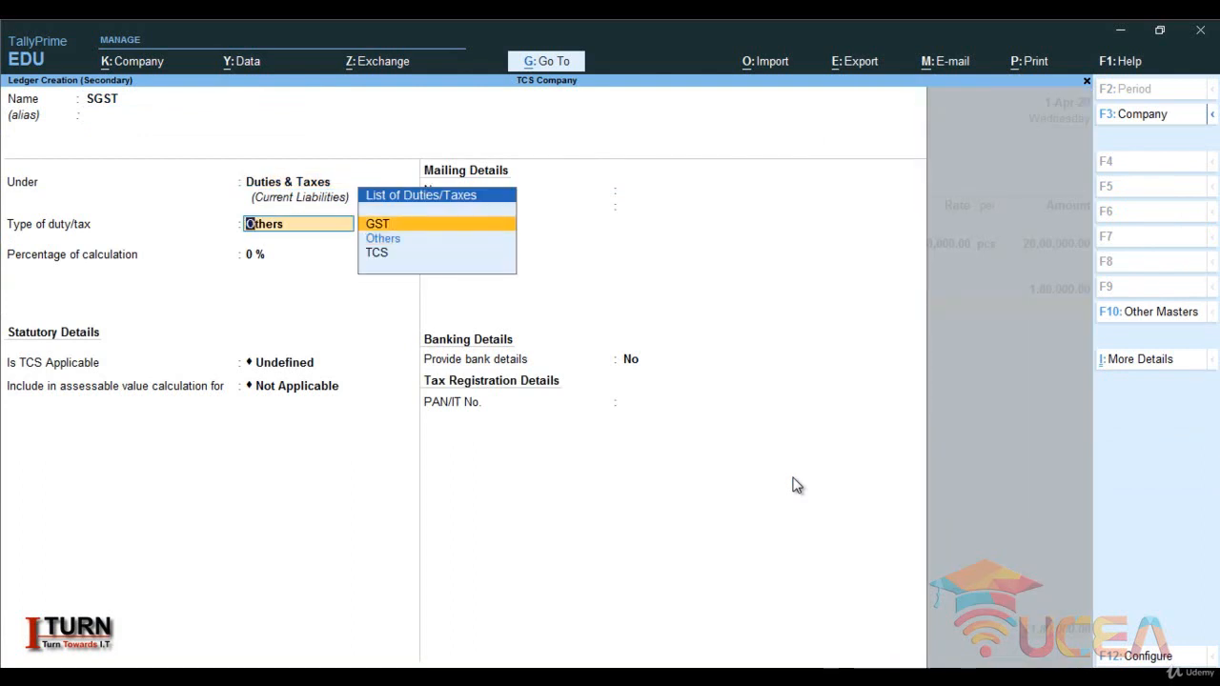
{"action": "key", "text": "Return"}
{"action": "key", "text": "Down"}
{"action": "key", "text": "Down"}
{"action": "key", "text": "Down"}
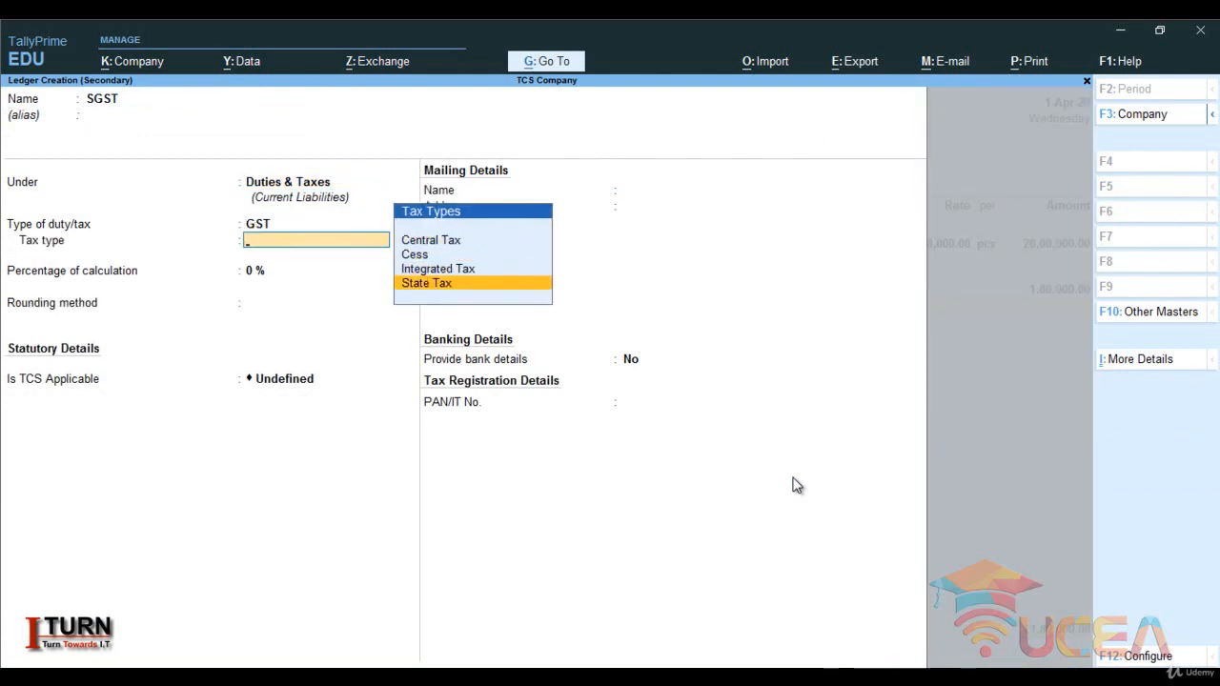
{"action": "key", "text": "Return"}
{"action": "key", "text": "Return"}
{"action": "key", "text": "Return"}
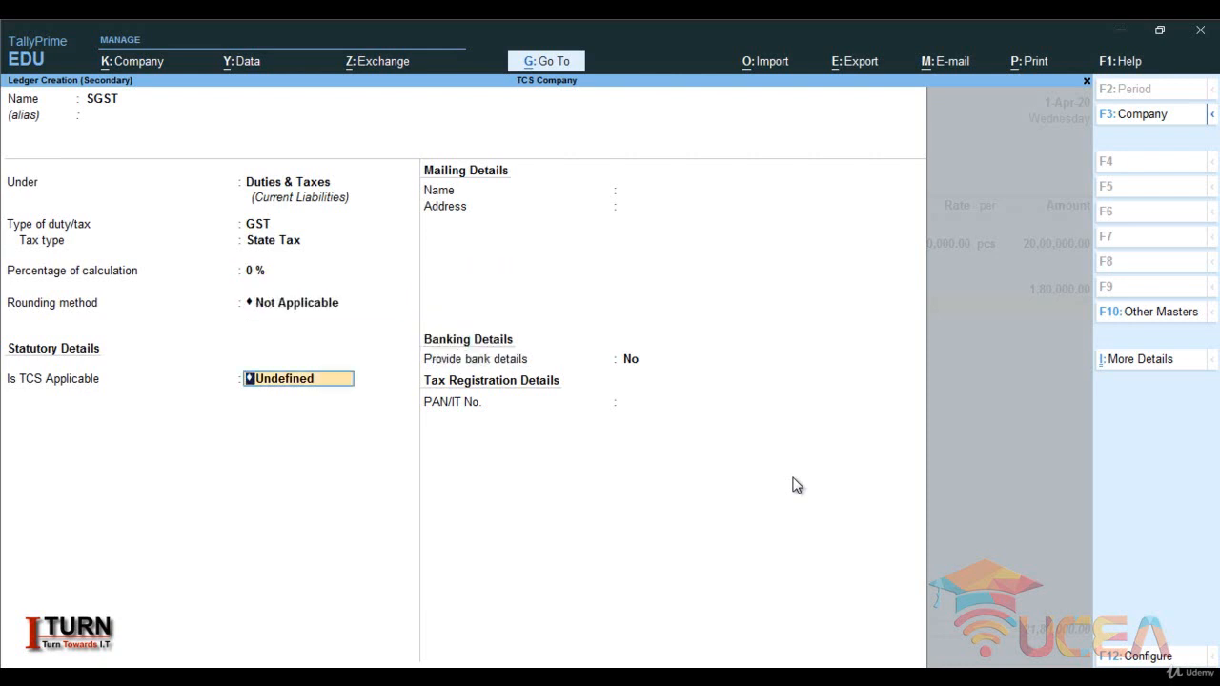
- Make TCS applicable to the SGST ledger with nature of goods TCS on Goods, save it and add its line to the voucher
{"action": "type", "text": "A"}
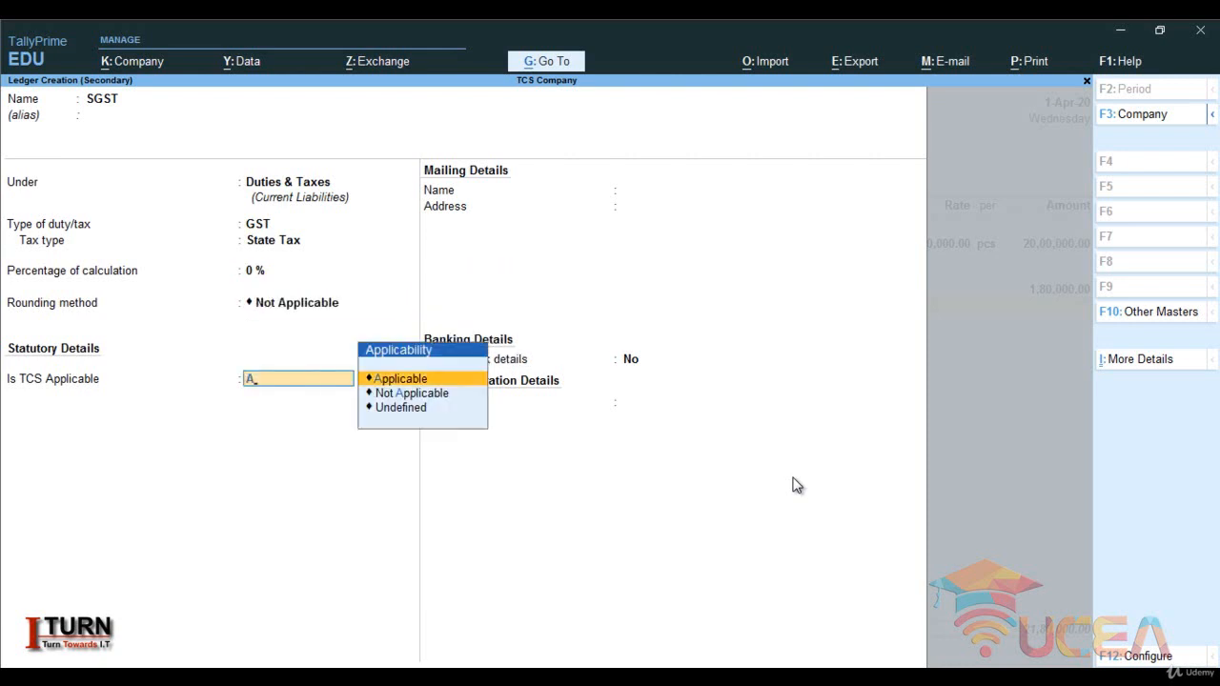
{"action": "key", "text": "Return"}
{"action": "key", "text": "Down"}
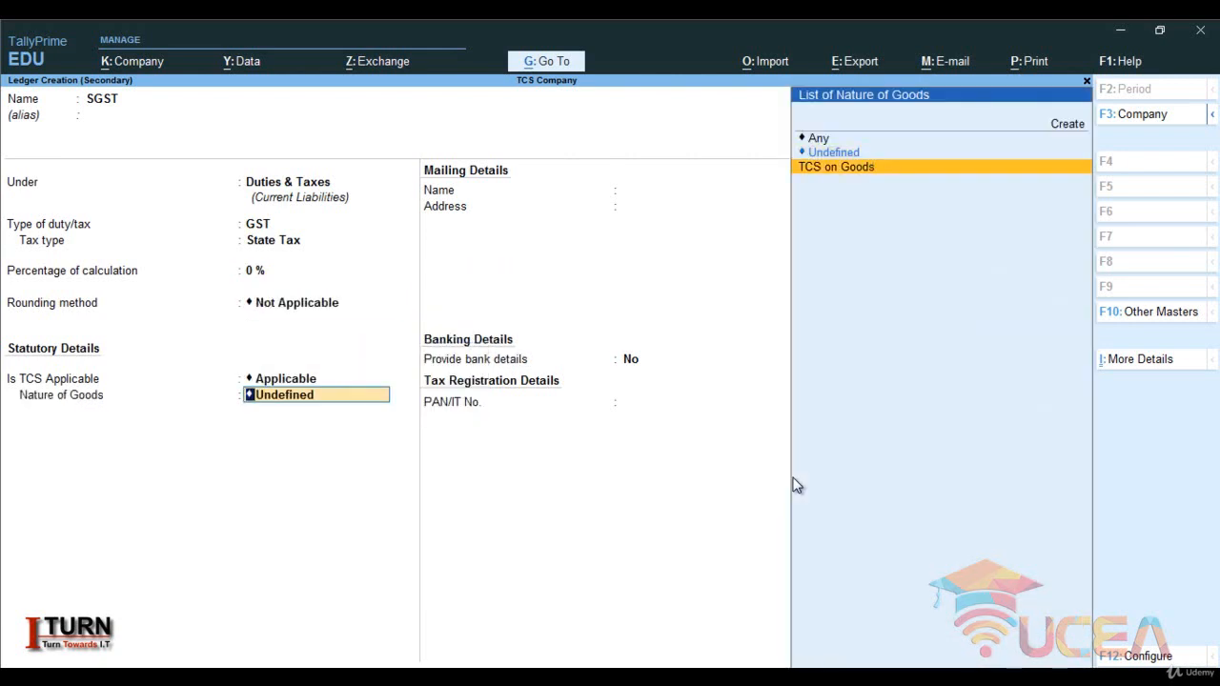
{"action": "key", "text": "Return"}
{"action": "key", "text": "Return"}
{"action": "key", "text": "Return"}
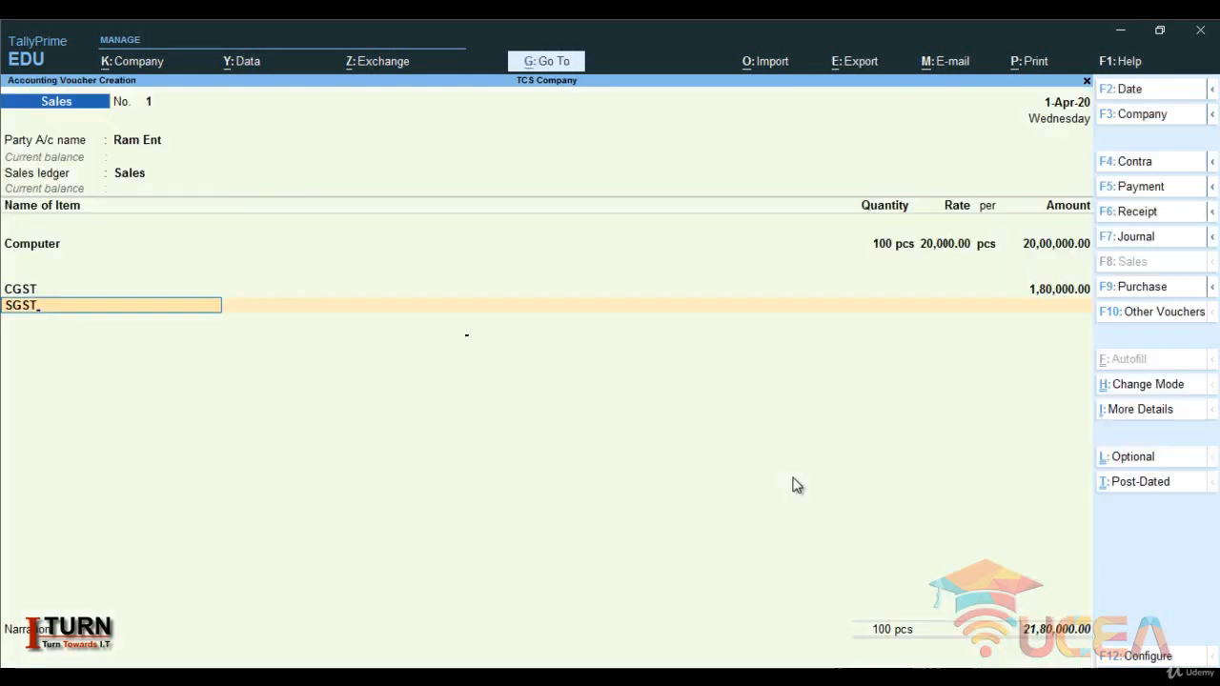
{"action": "key", "text": "Return"}
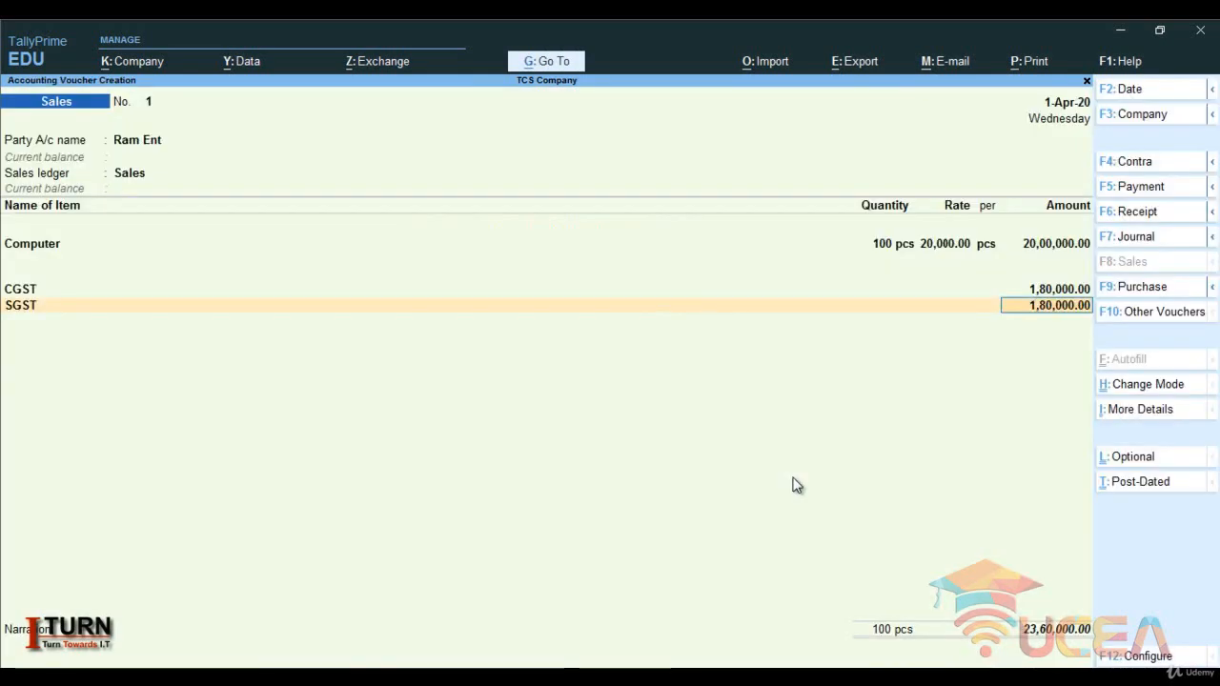
{"action": "key", "text": "Return"}
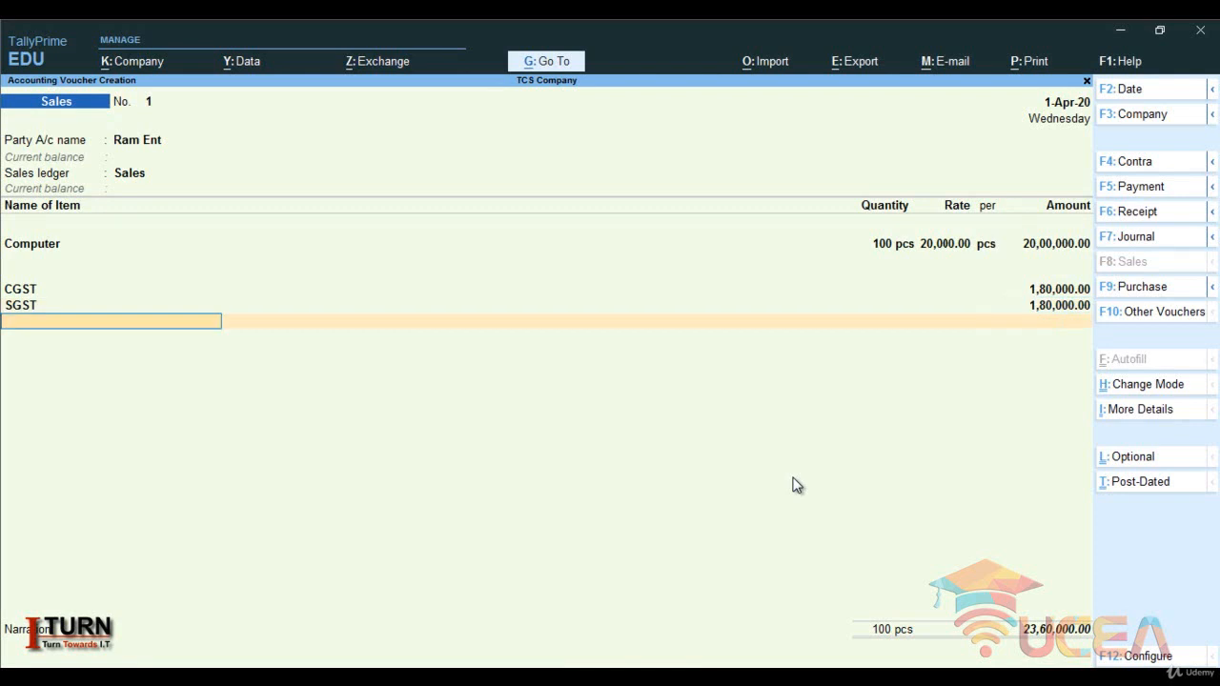
- Start a new ledger from the voucher, named TCS on Goods, under Duties & Taxes
{"action": "key", "text": "alt+c"}
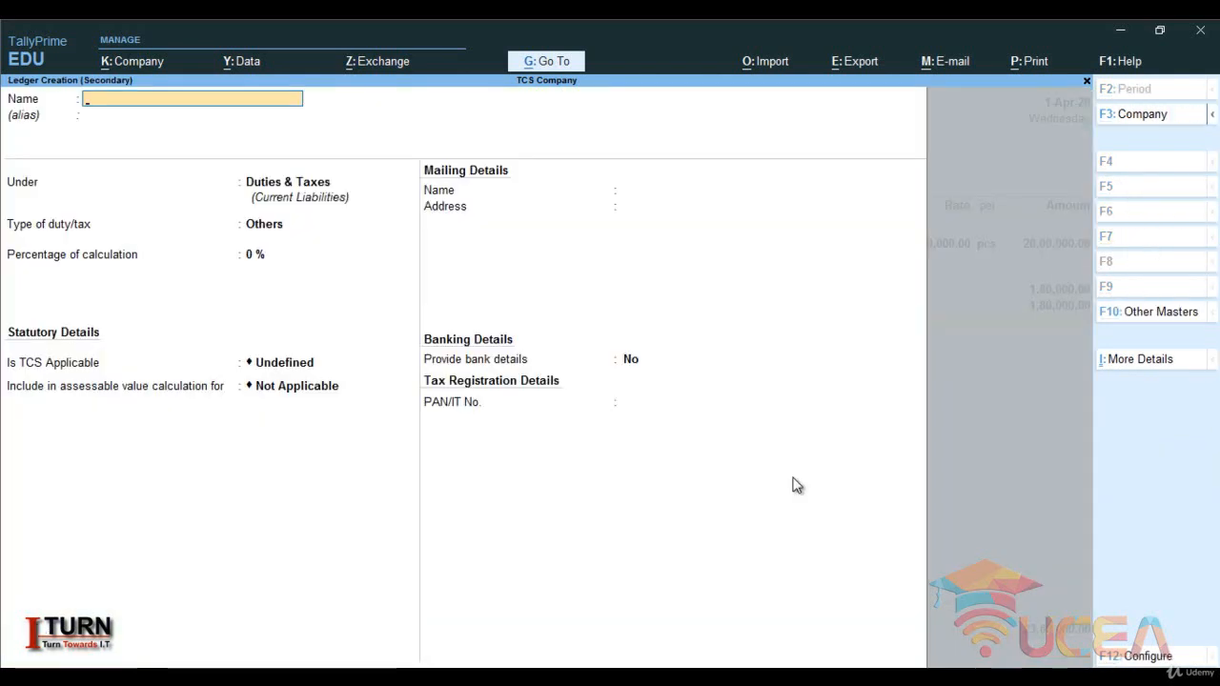
{"action": "type", "text": "TCS"}
{"action": "key", "text": "Caps_Lock"}
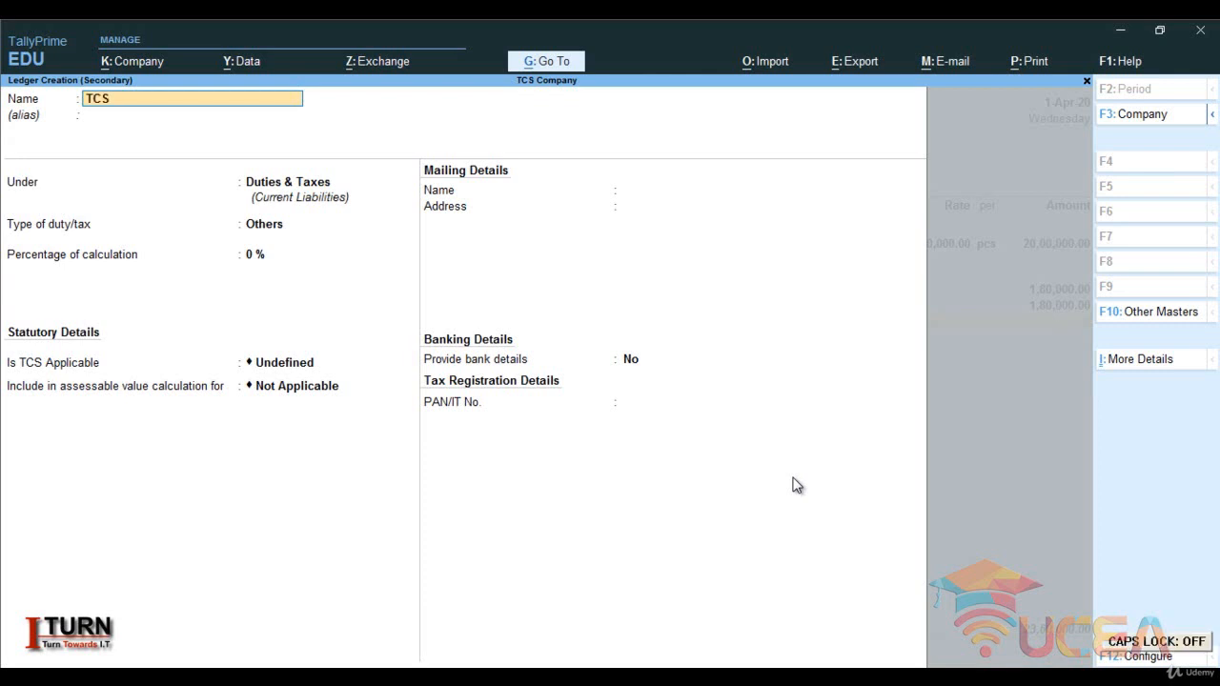
{"action": "type", "text": "on Goods"}
{"action": "key", "text": "Return"}
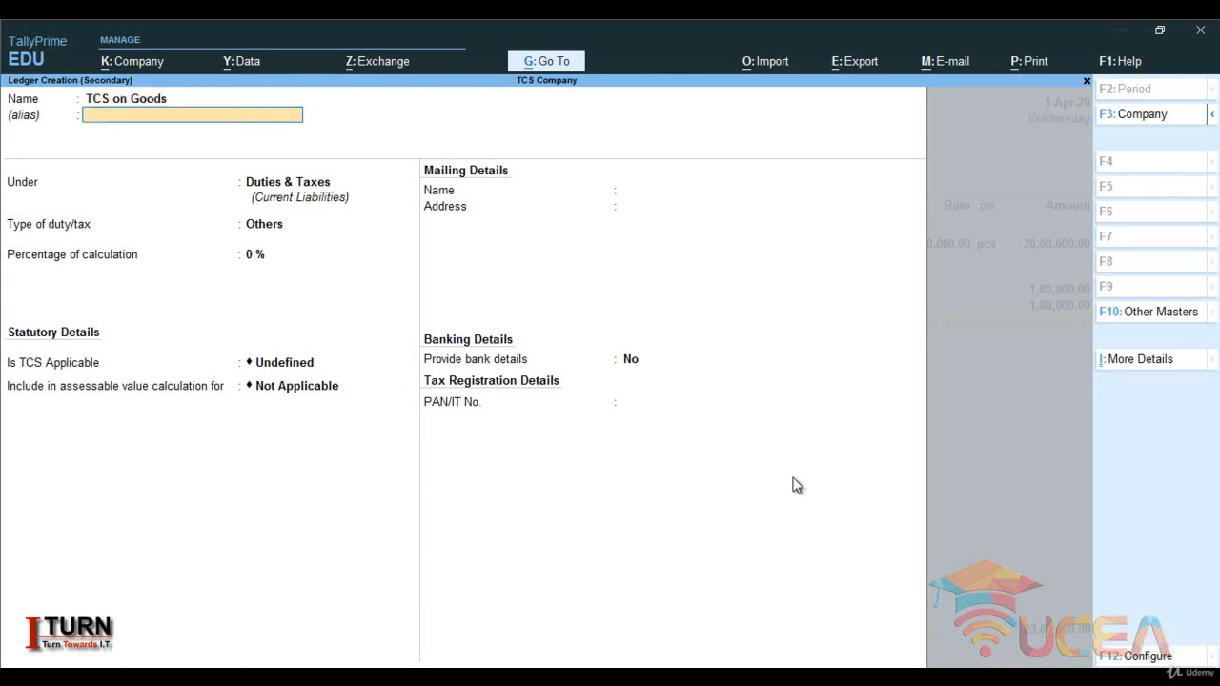
{"action": "key", "text": "Return"}
{"action": "key", "text": "Return"}
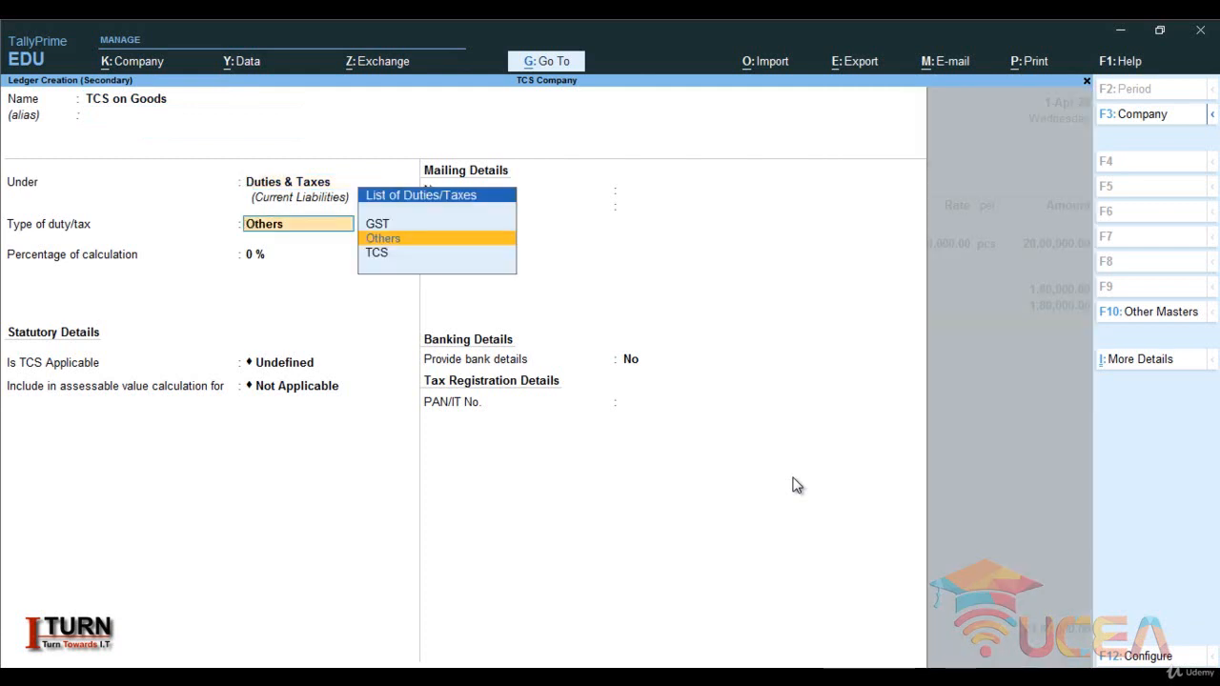
- Set the TCS on Goods ledger's duty type to TCS and its nature of goods to TCS on Goods, and save it without bank details
{"action": "key", "text": "Down"}
{"action": "key", "text": "Return"}
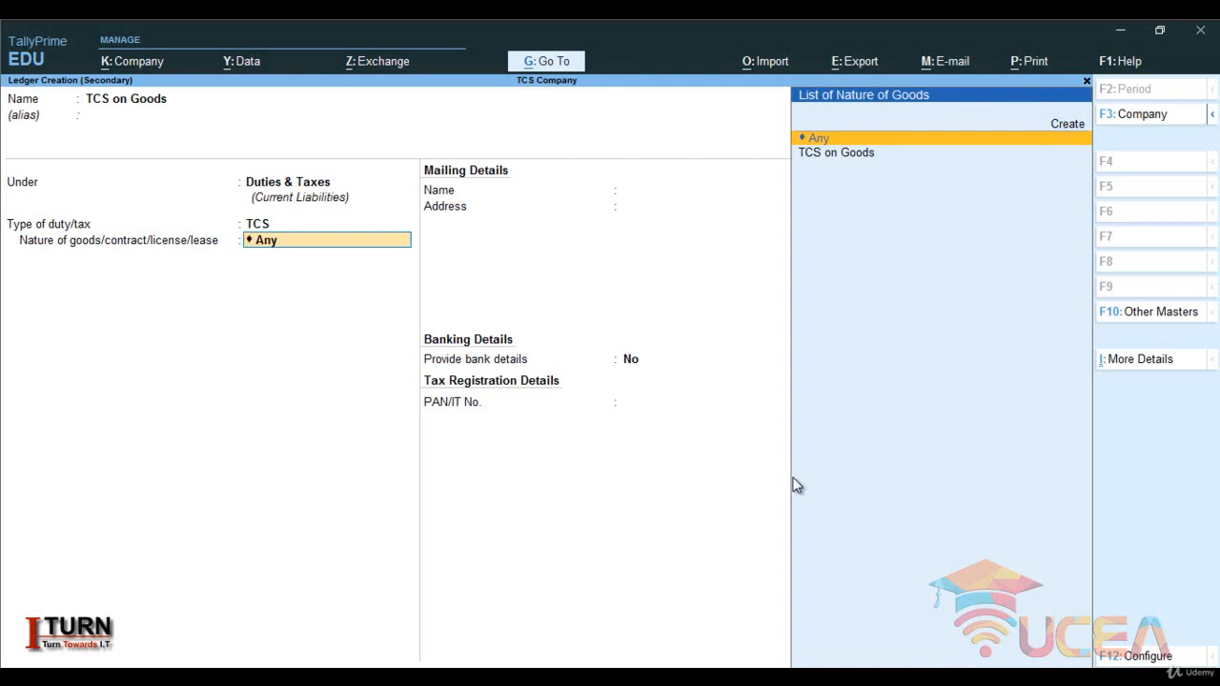
{"action": "key", "text": "Down"}
{"action": "key", "text": "Return"}
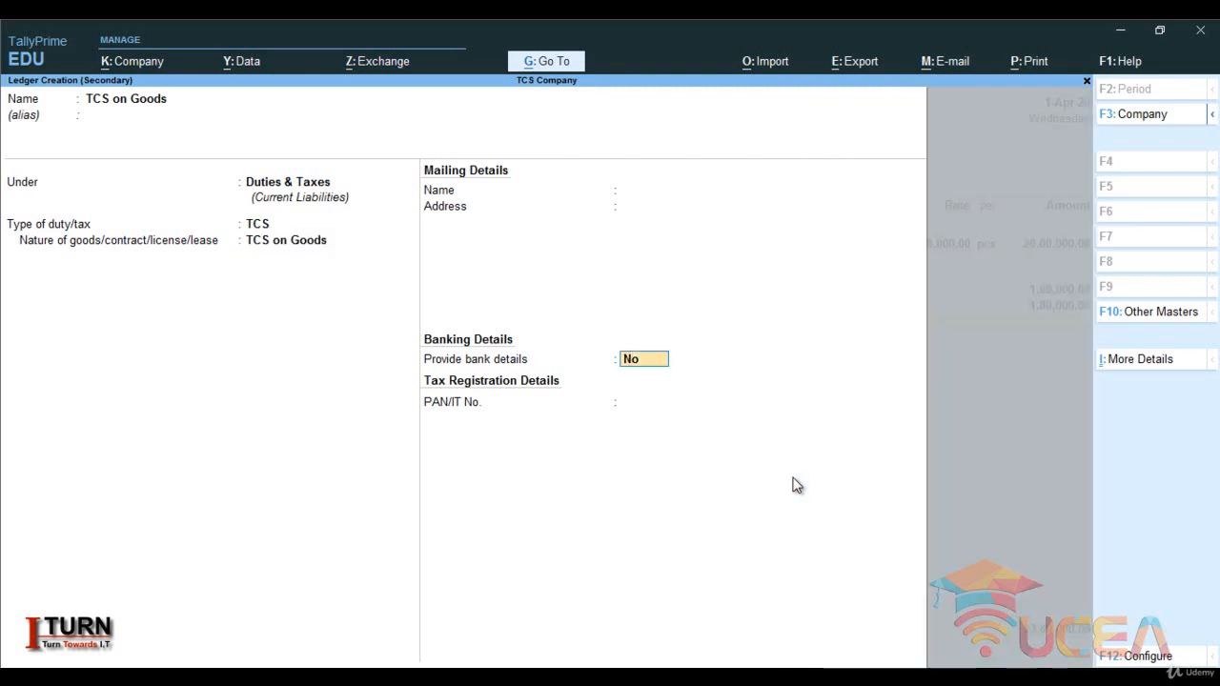
{"action": "key", "text": "Return"}
- Add the TCS on Goods line to the sales voucher without a description, save the voucher and leave voucher entry
{"action": "key", "text": "Return"}
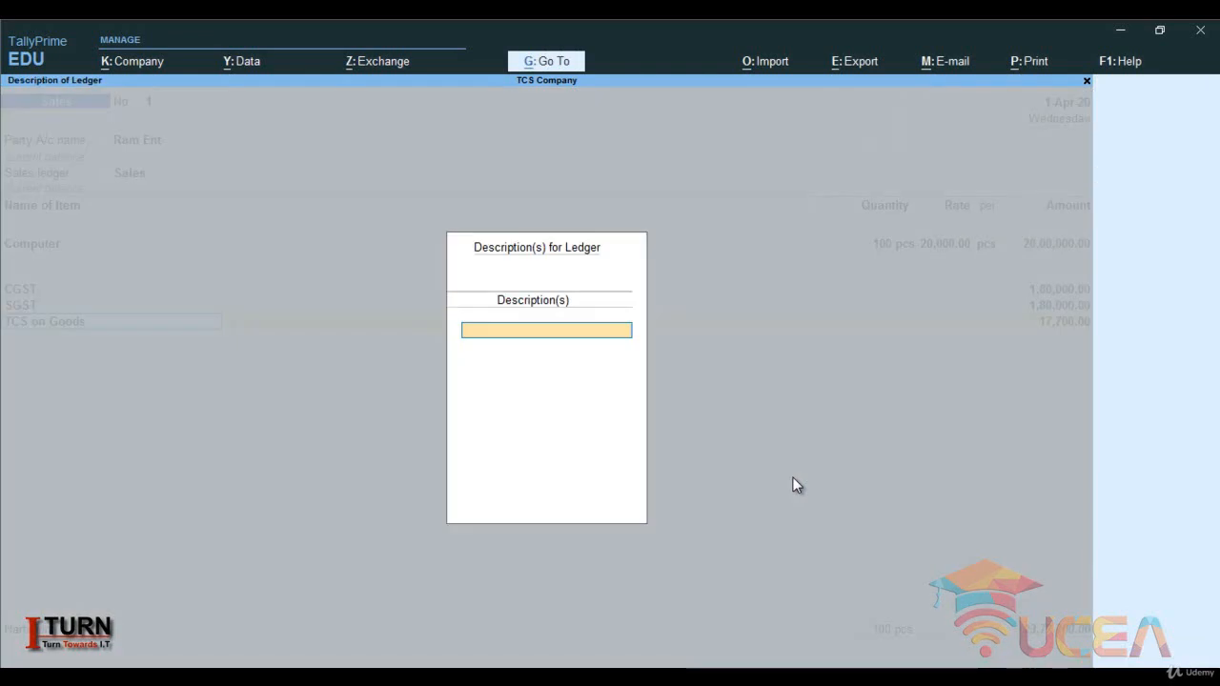
{"action": "key", "text": "Return"}
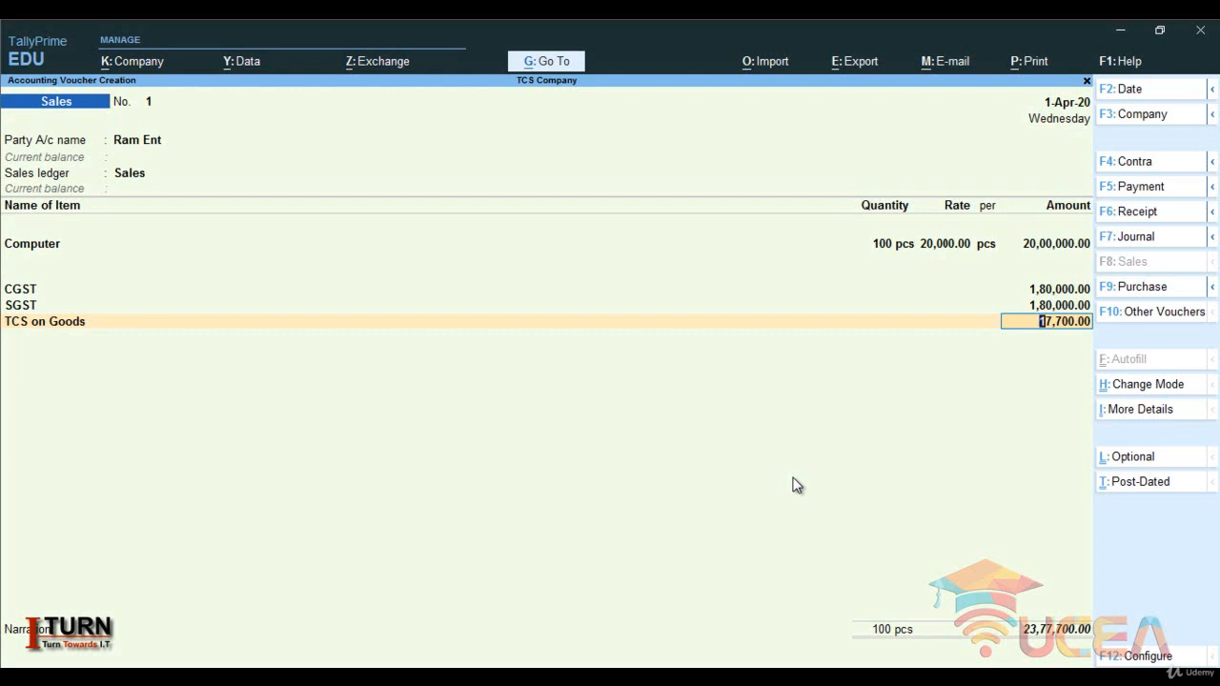
{"action": "key", "text": "Return"}
{"action": "key", "text": "Return"}
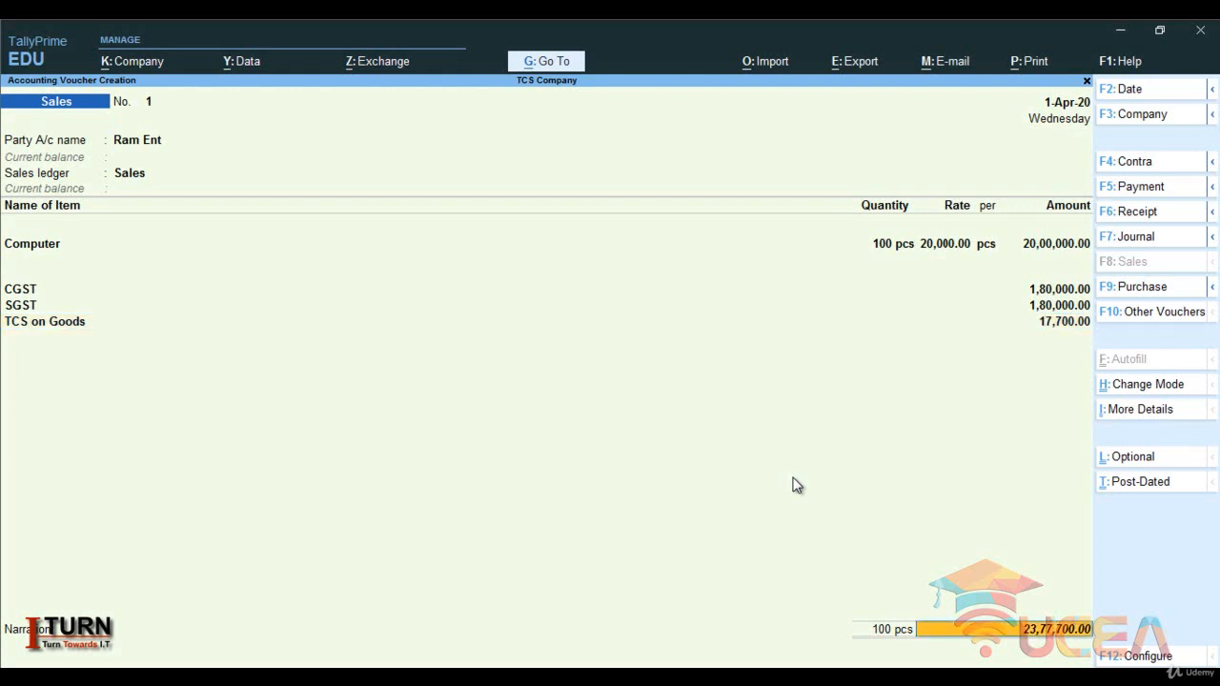
{"action": "key", "text": "Return"}
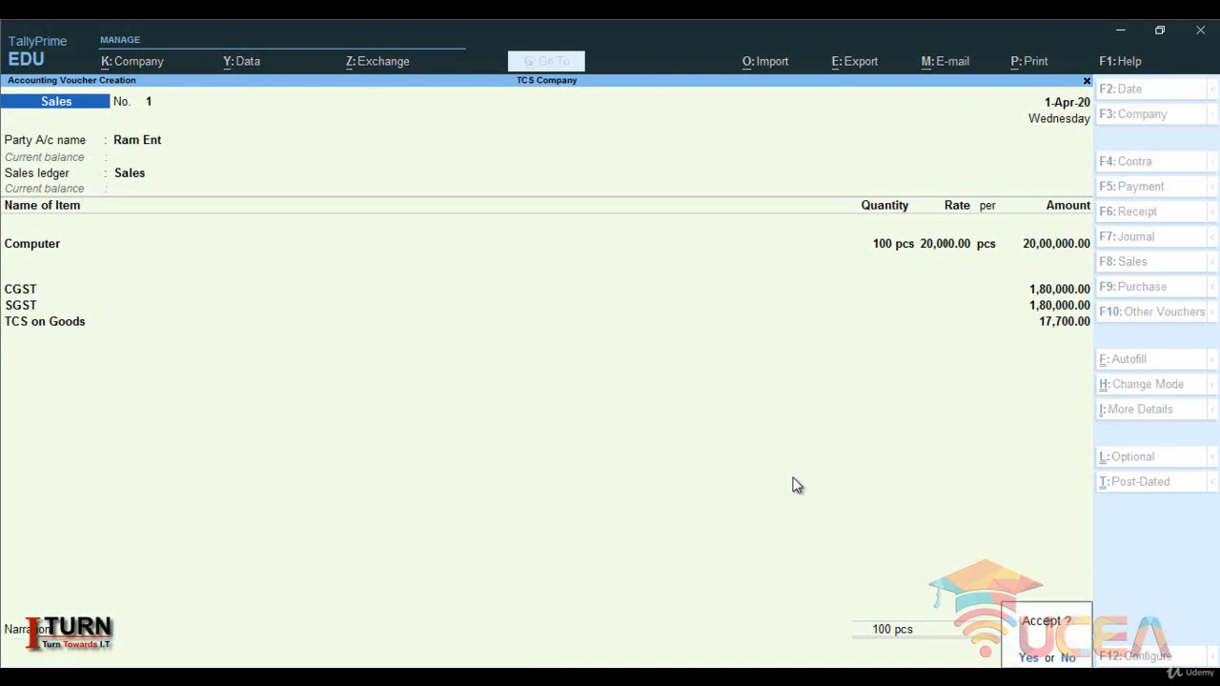
{"action": "key", "text": "Return"}
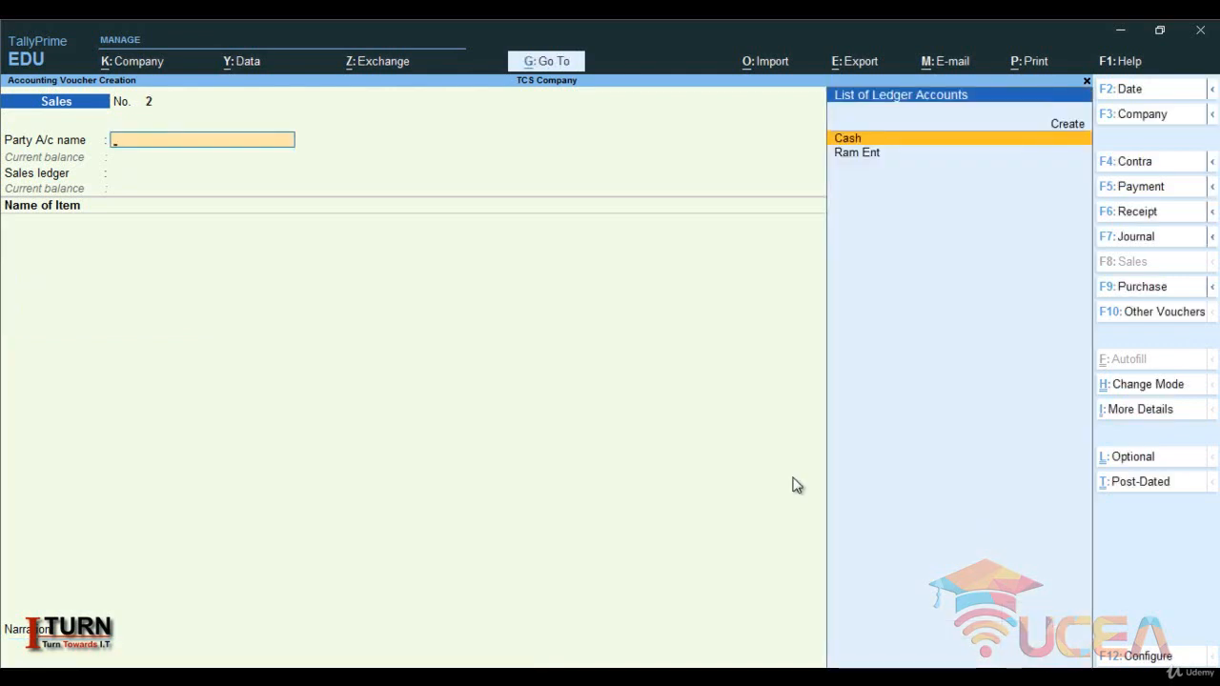
{"action": "key", "text": "Escape"}
{"action": "key", "text": "Return"}
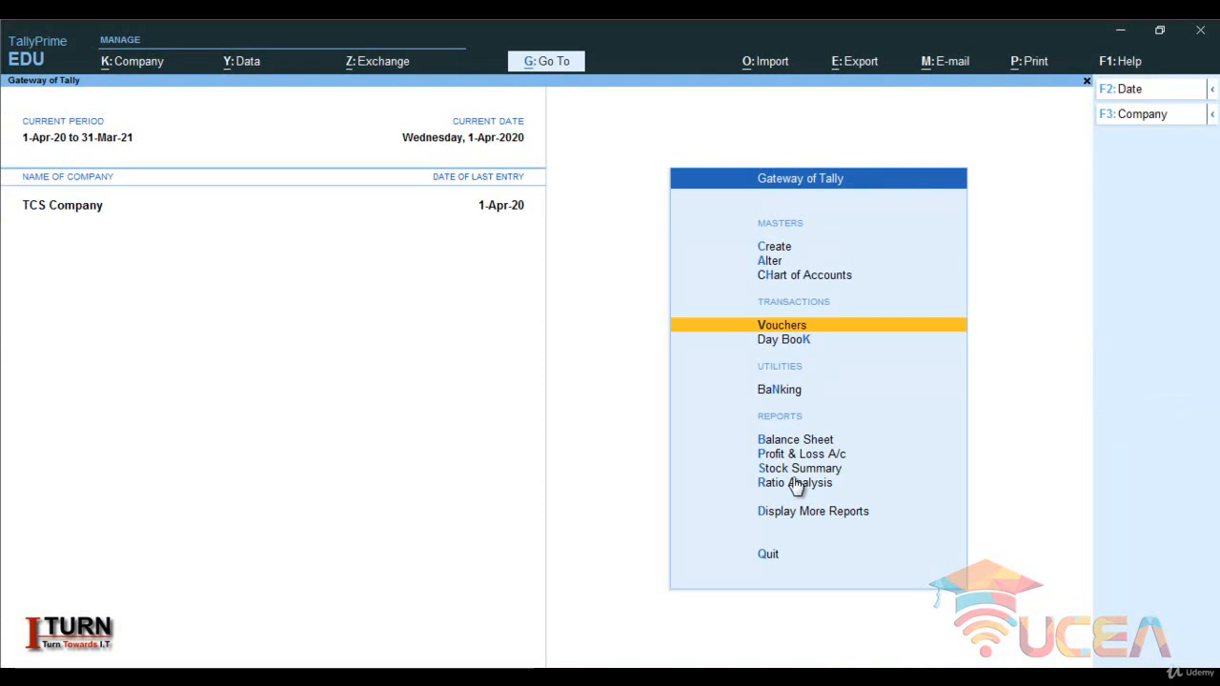
- Open the list of statutory reports for TCS Company
{"action": "key", "text": "Down"}
{"action": "key", "text": "Down"}
{"action": "key", "text": "Down"}
{"action": "key", "text": "Down"}
{"action": "key", "text": "Down"}
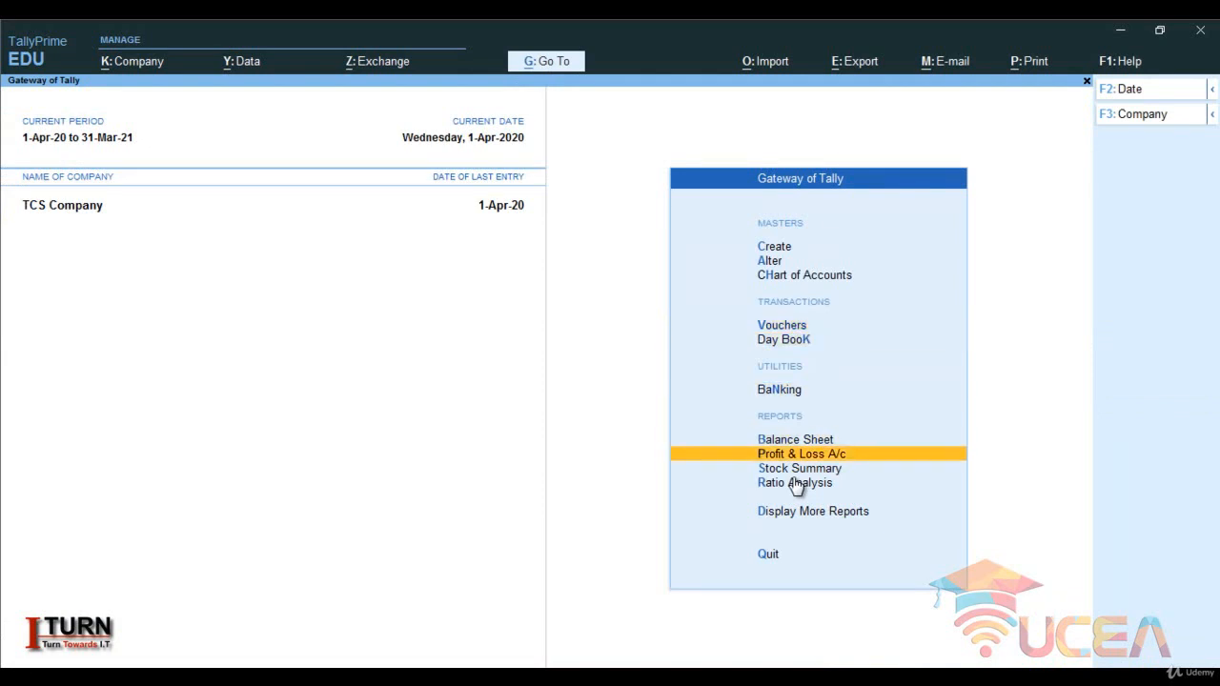
{"action": "key", "text": "Down"}
{"action": "key", "text": "Down"}
{"action": "key", "text": "Return"}
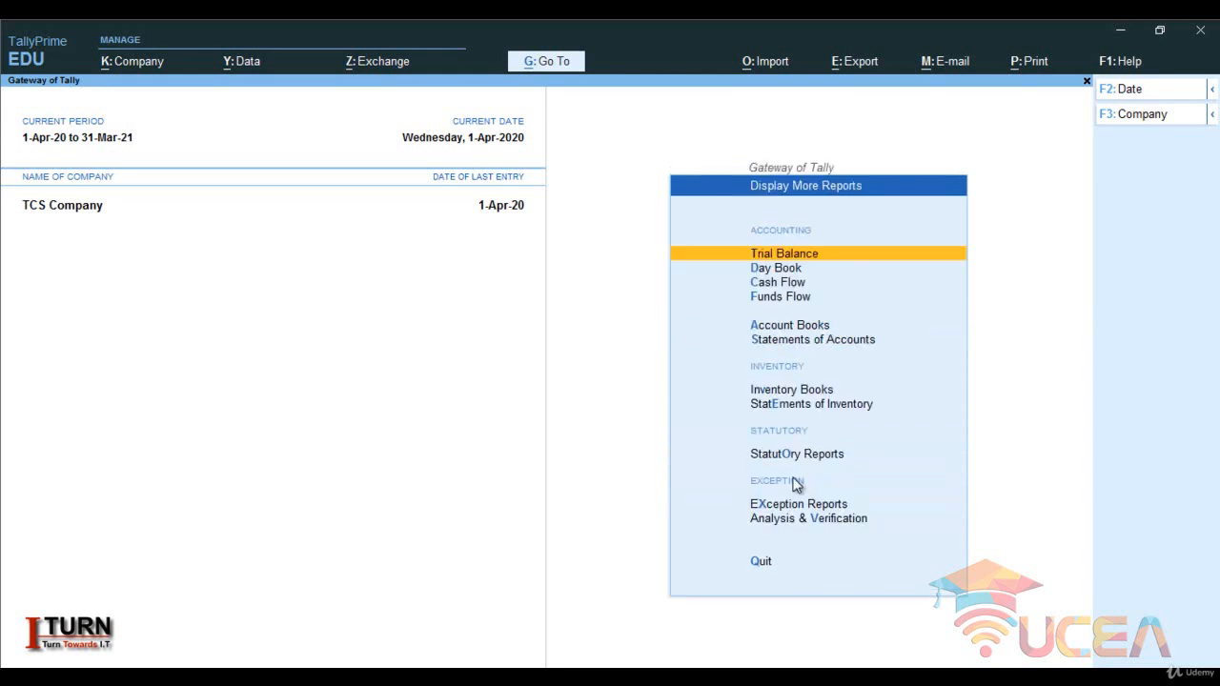
{"action": "key", "text": "Down"}
{"action": "key", "text": "Down"}
{"action": "key", "text": "Down"}
{"action": "key", "text": "Down"}
{"action": "key", "text": "Down"}
{"action": "key", "text": "Down"}
{"action": "key", "text": "Down"}
{"action": "key", "text": "Down"}
{"action": "key", "text": "Down"}
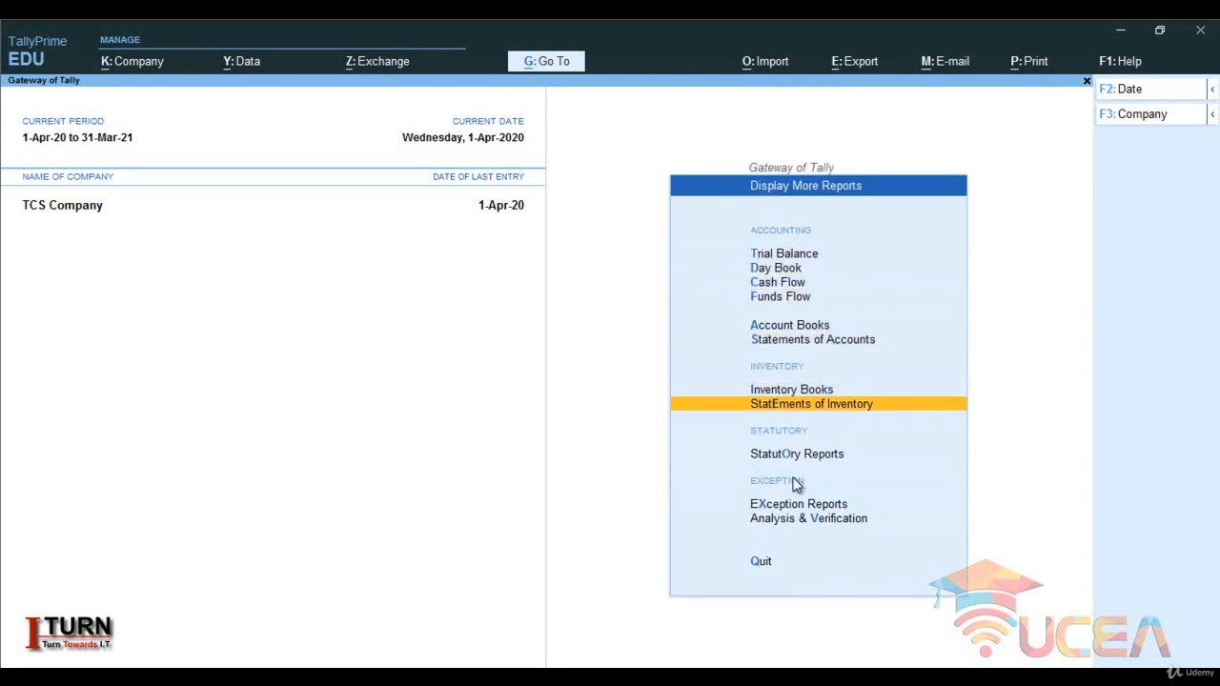
{"action": "key", "text": "Up"}
{"action": "key", "text": "Return"}
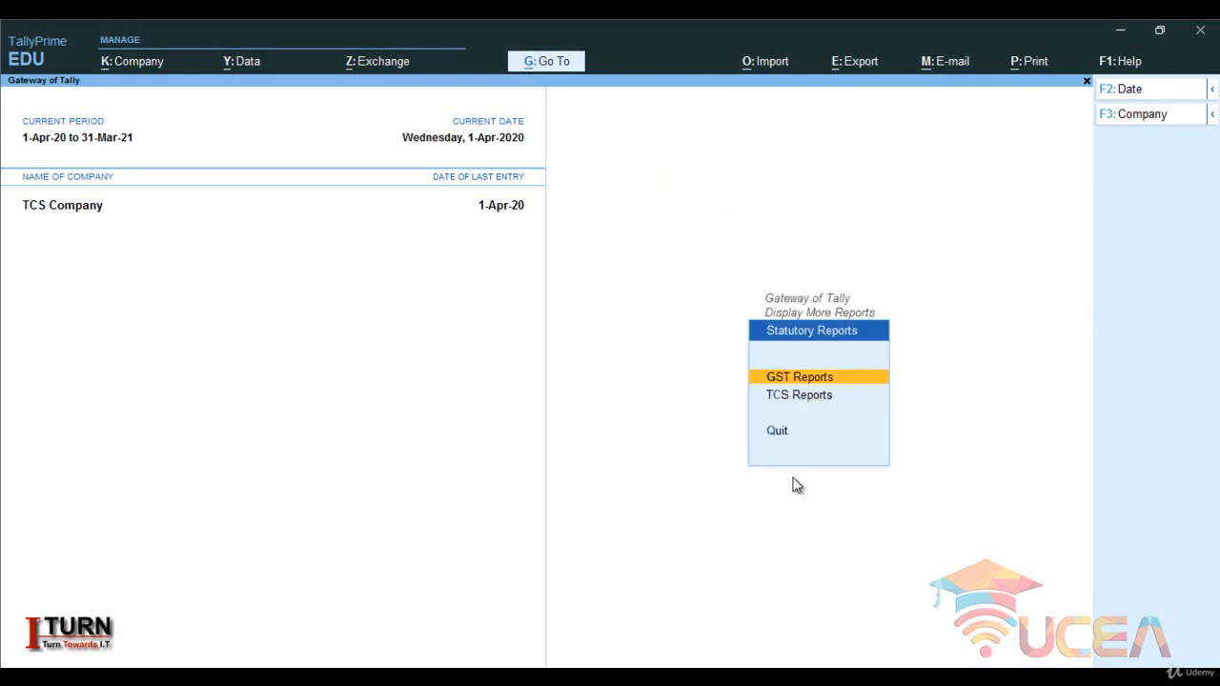
- Open the TCS Outstandings report and examine the pending amount for TCS on Goods
{"action": "key", "text": "Down"}
{"action": "key", "text": "Return"}
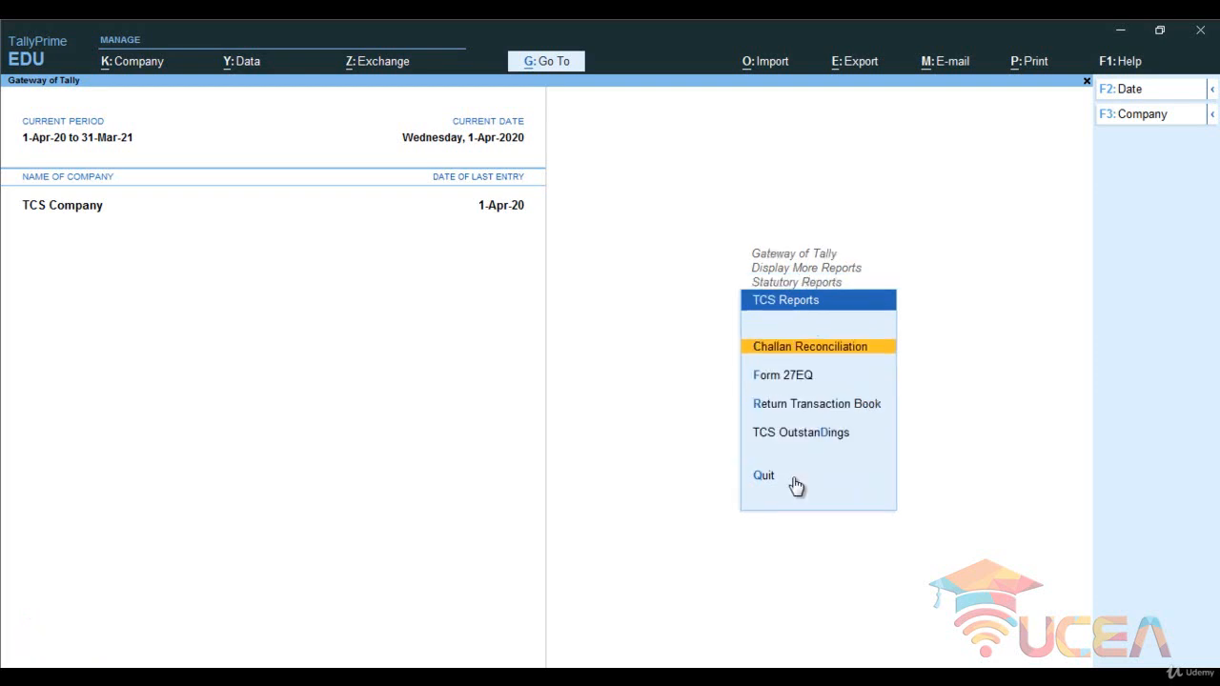
{"action": "key", "text": "Down"}
{"action": "key", "text": "Down"}
{"action": "key", "text": "Down"}
{"action": "key", "text": "Return"}
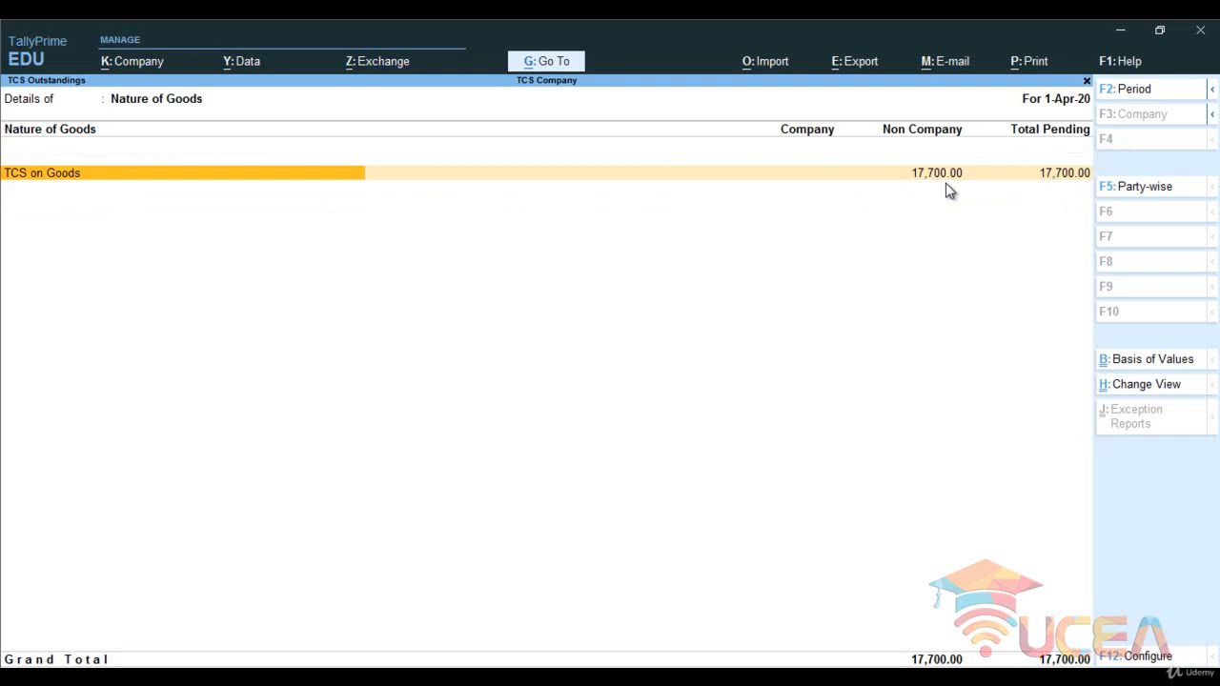
- Leave the outstandings report and review the collection details in Form 27EQ
{"action": "key", "text": "Escape"}
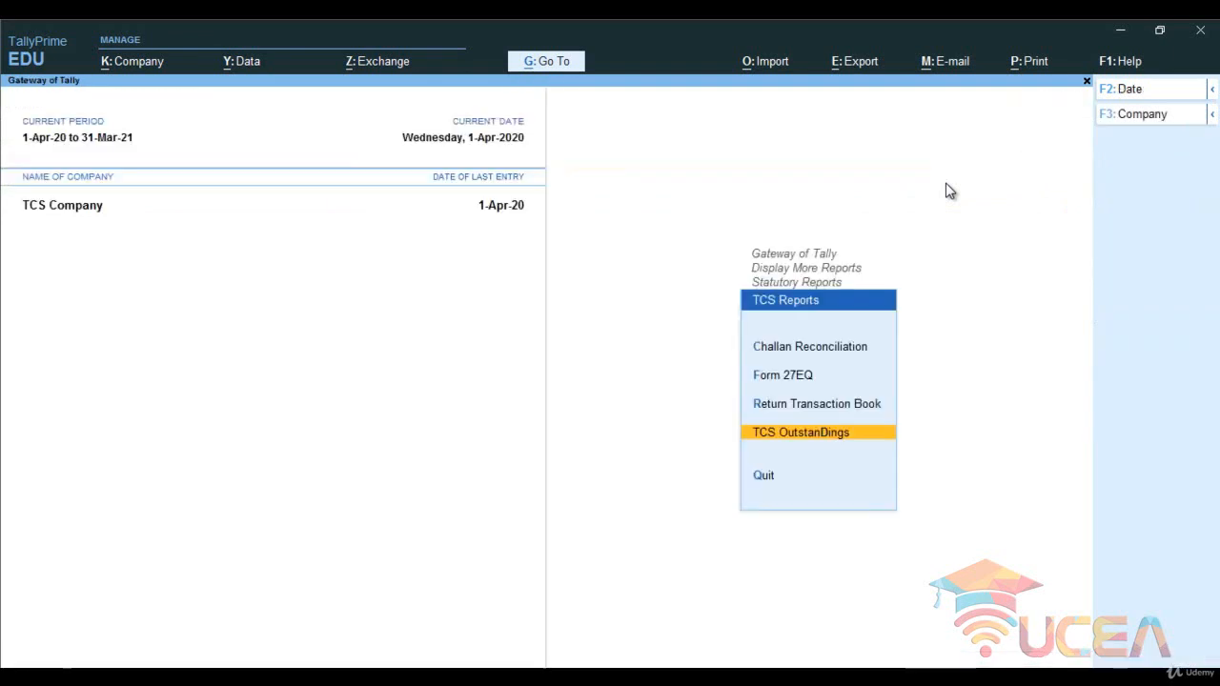
{"action": "key", "text": "Up"}
{"action": "key", "text": "Up"}
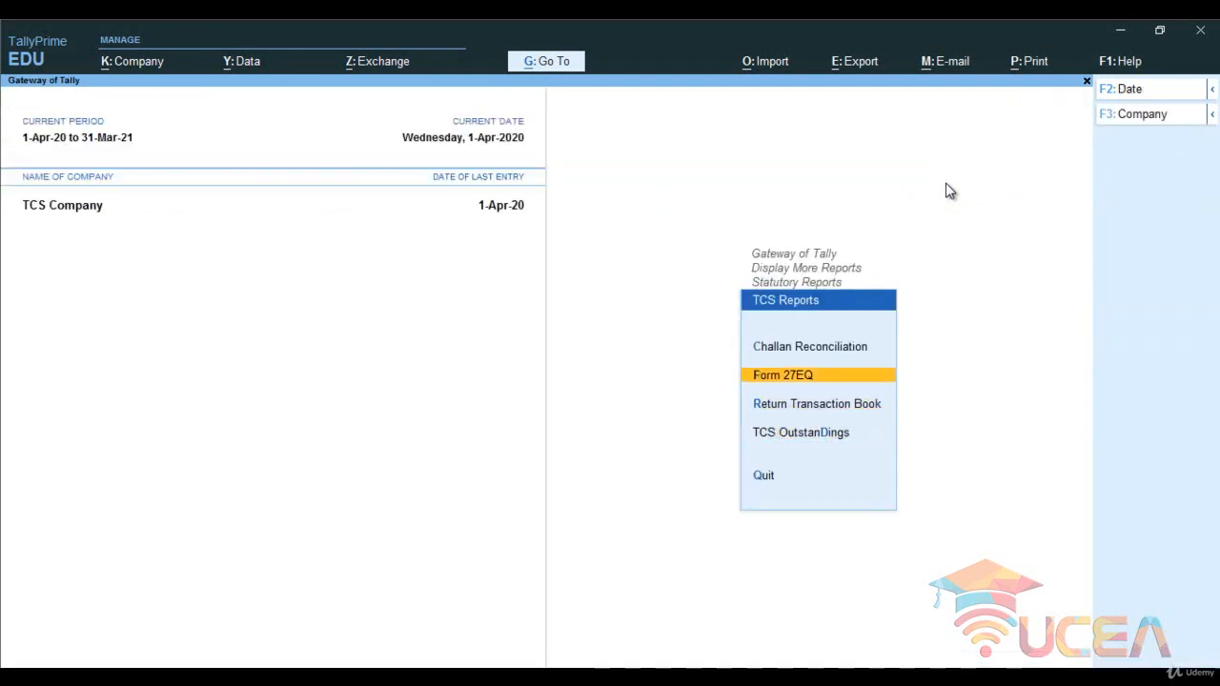
{"action": "key", "text": "Return"}
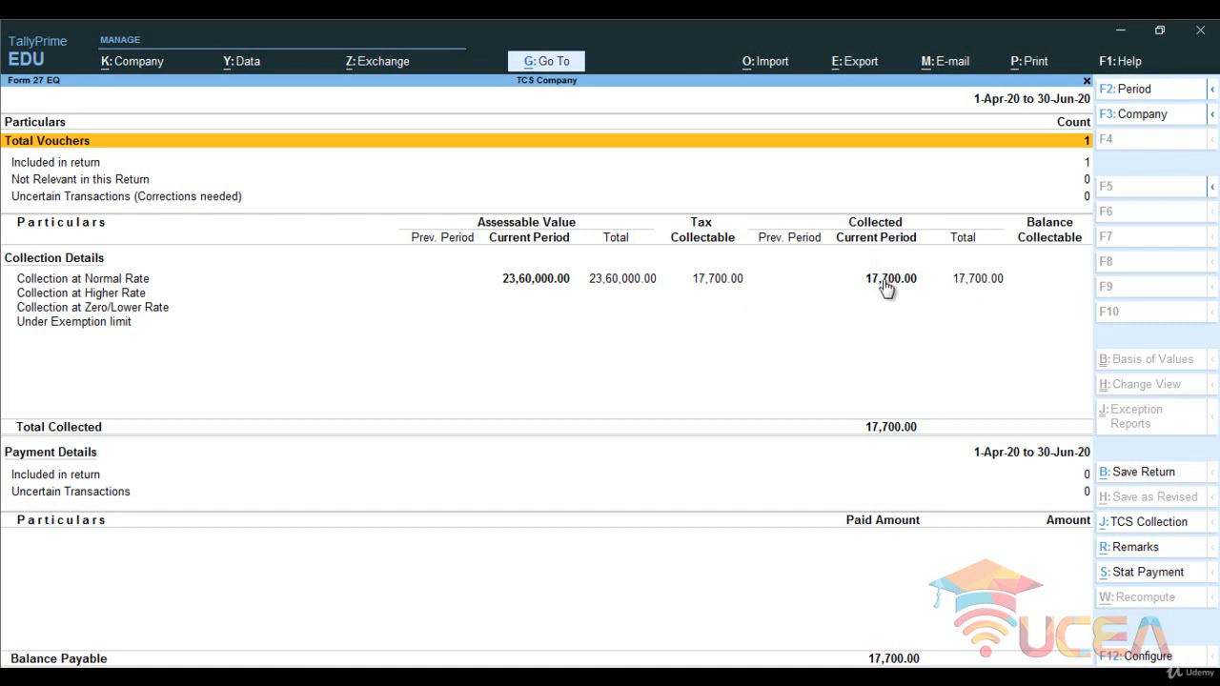
{"action": "key", "text": "Escape"}
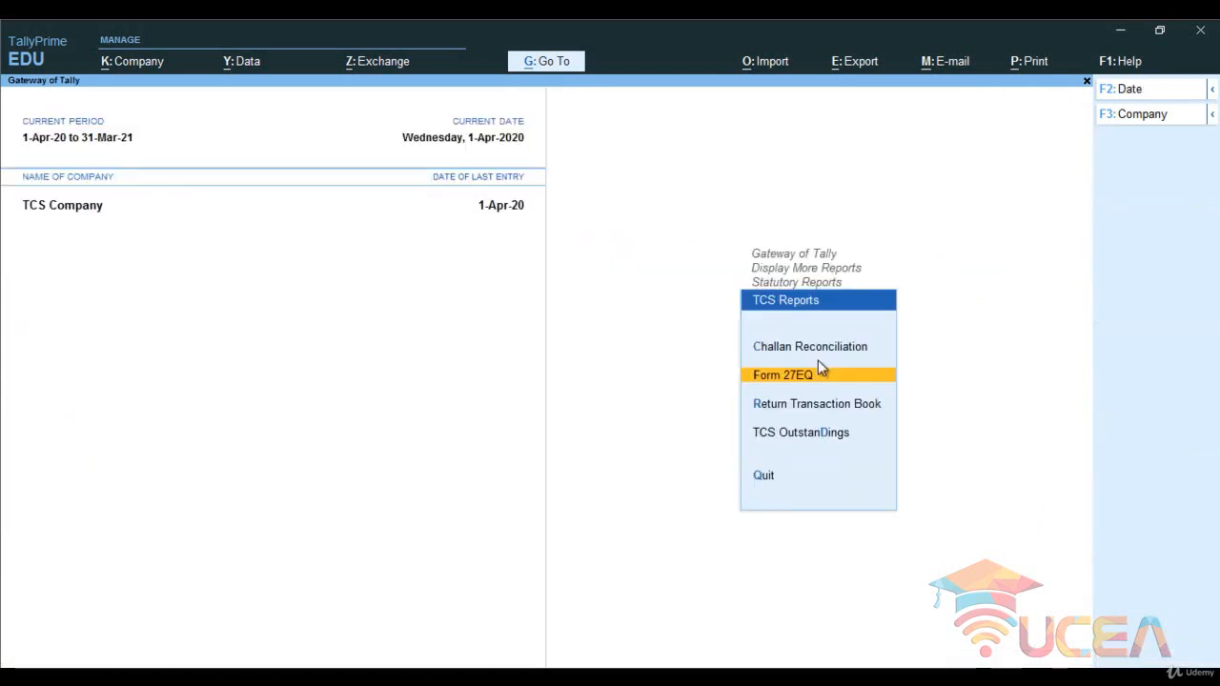
- Start a TCS statutory payment from Form 27EQ for the period 1-Mar-20 to 1-May-20, collected till 1-4-2020
{"action": "key", "text": "Return"}
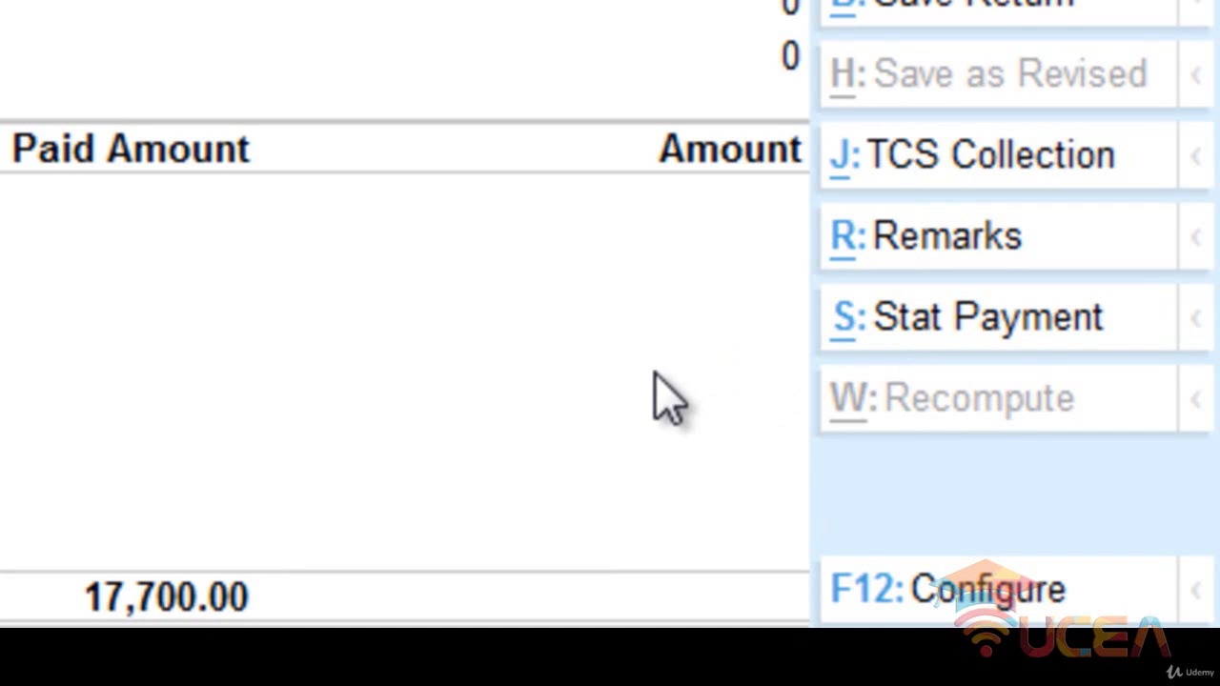
{"action": "left_click", "coordinate": [961, 329]}
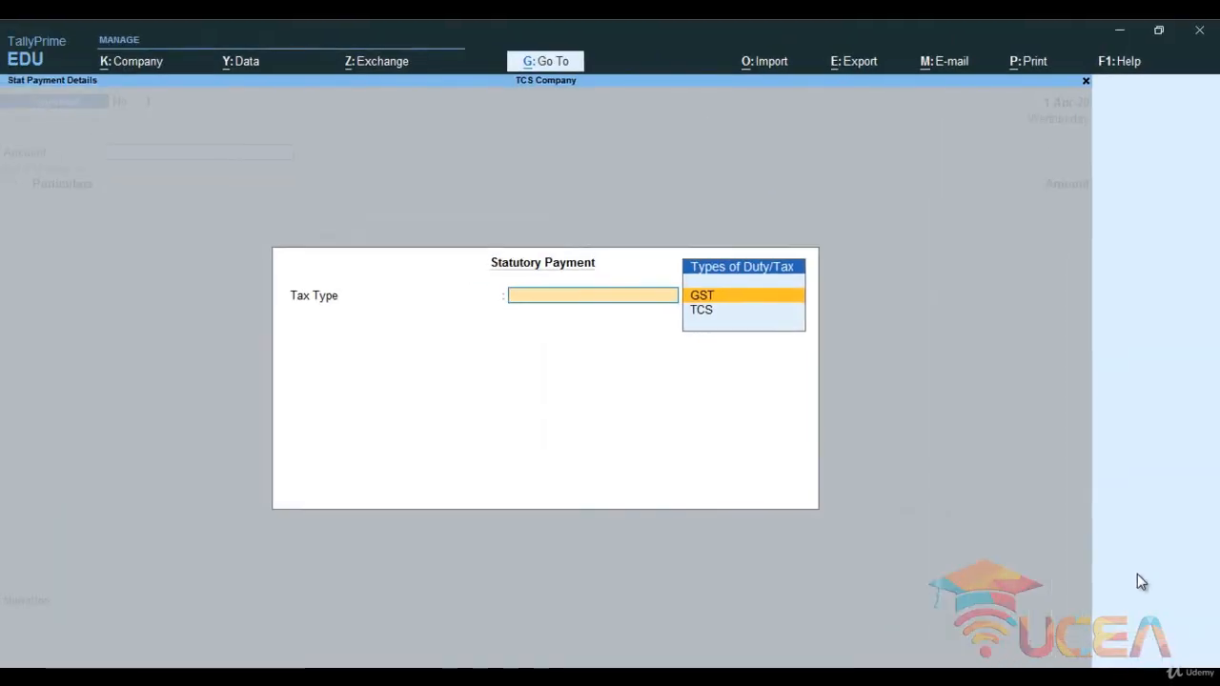
{"action": "key", "text": "Down"}
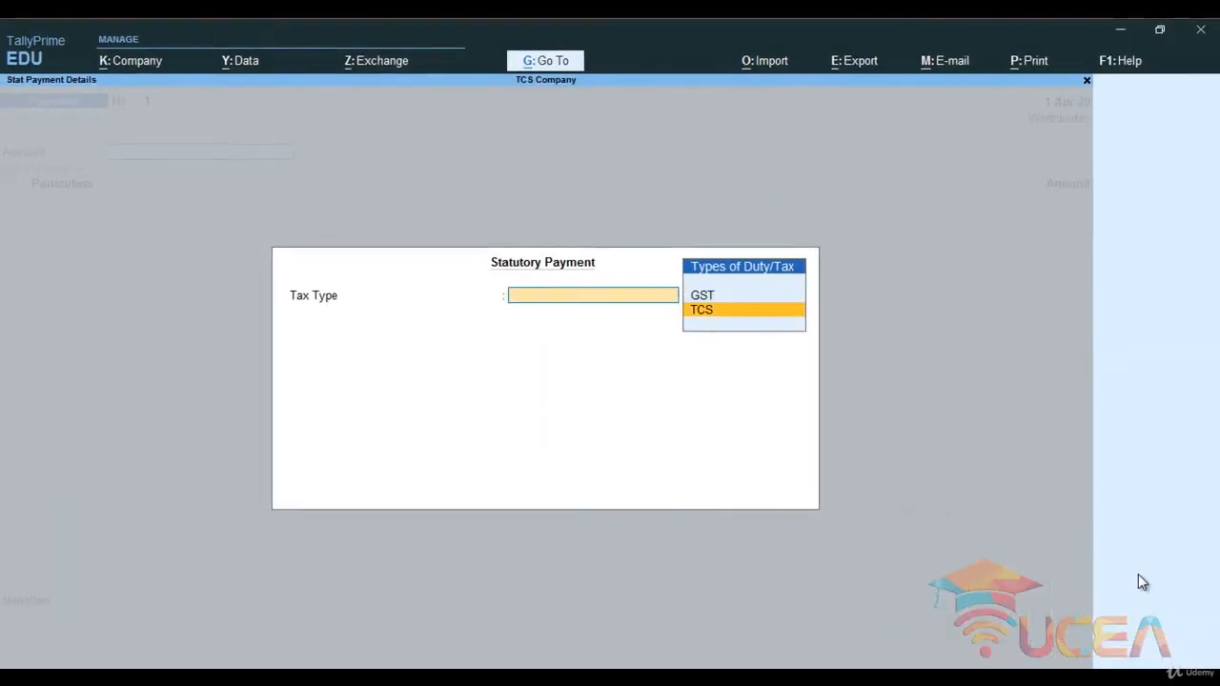
{"action": "key", "text": "Return"}
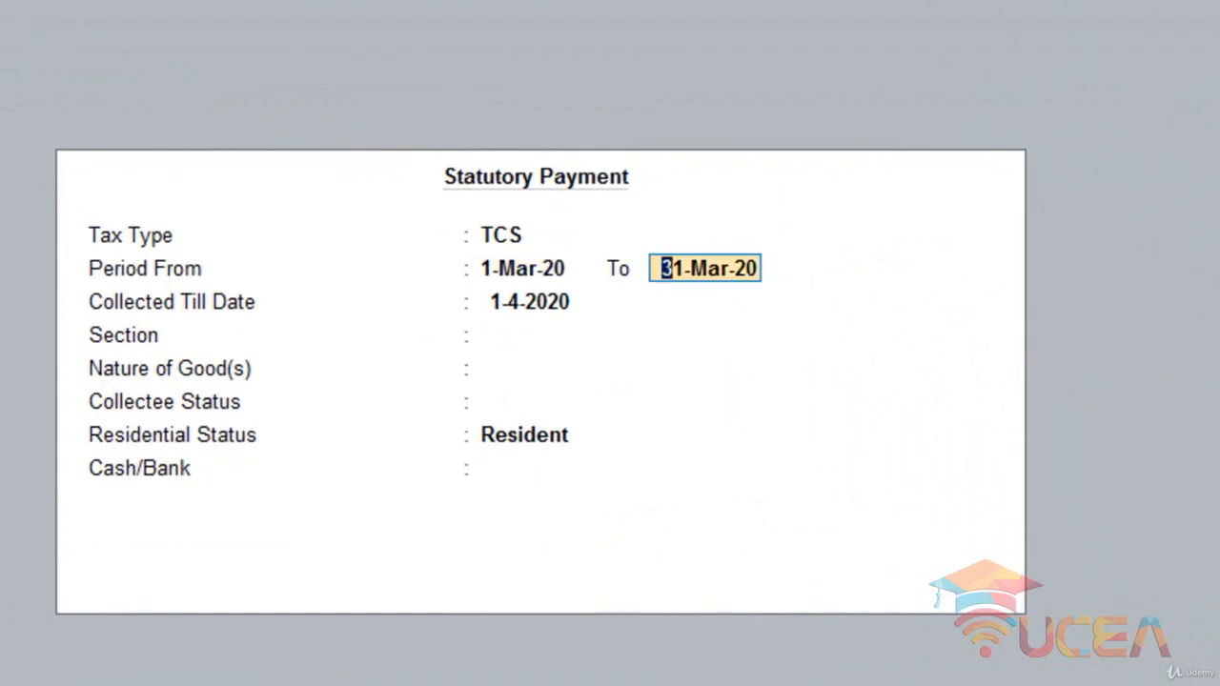
{"action": "type", "text": "1-5"}
{"action": "key", "text": "Return"}
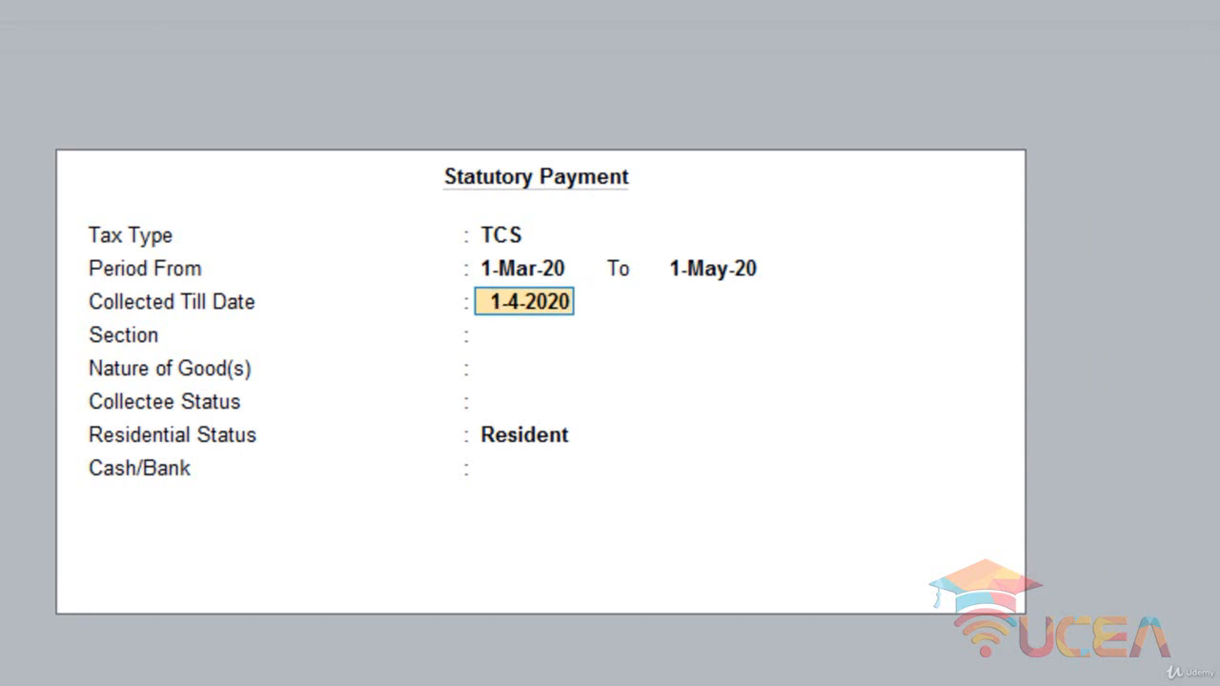
{"action": "key", "text": "Return"}
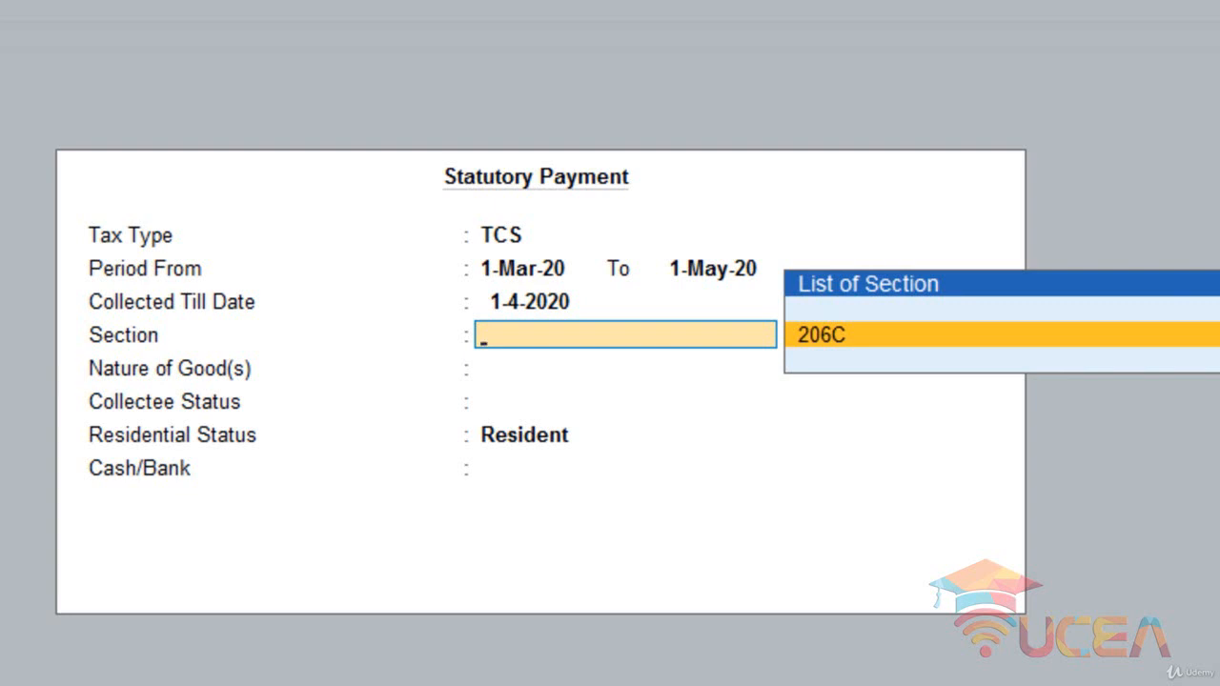
- Complete the payment with section 206C, TCS on Goods, All Items for collectee and residential status and the Cash account, and save the voucher
{"action": "key", "text": "Return"}
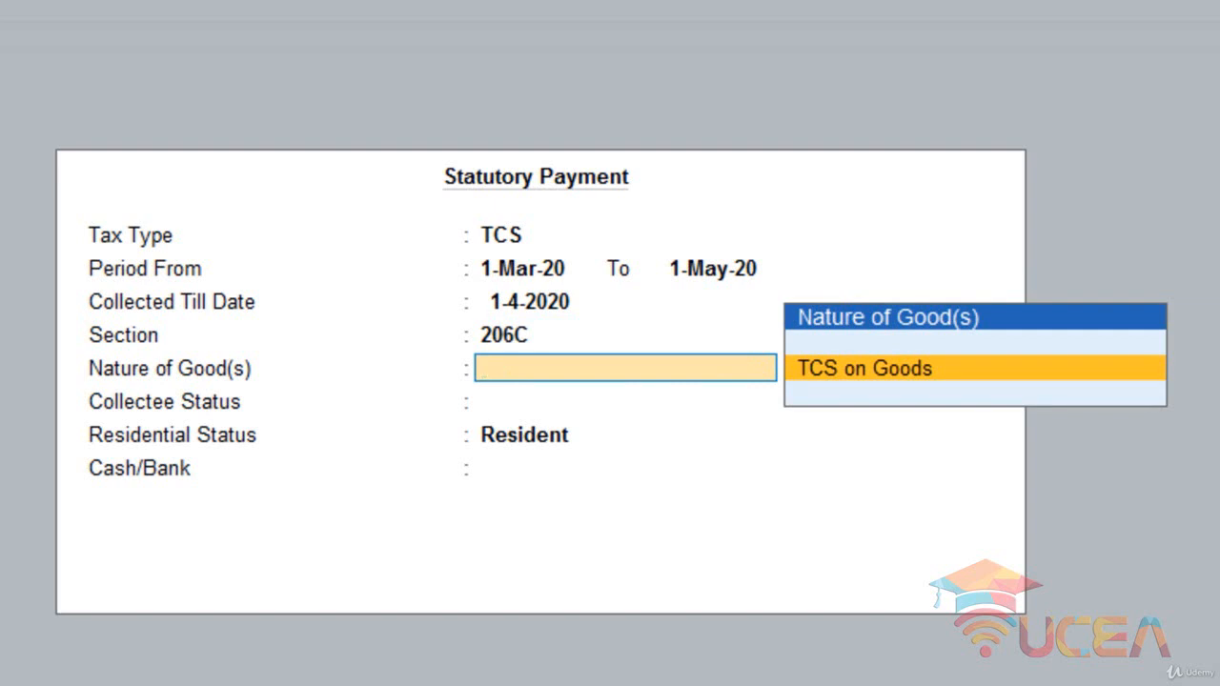
{"action": "key", "text": "Return"}
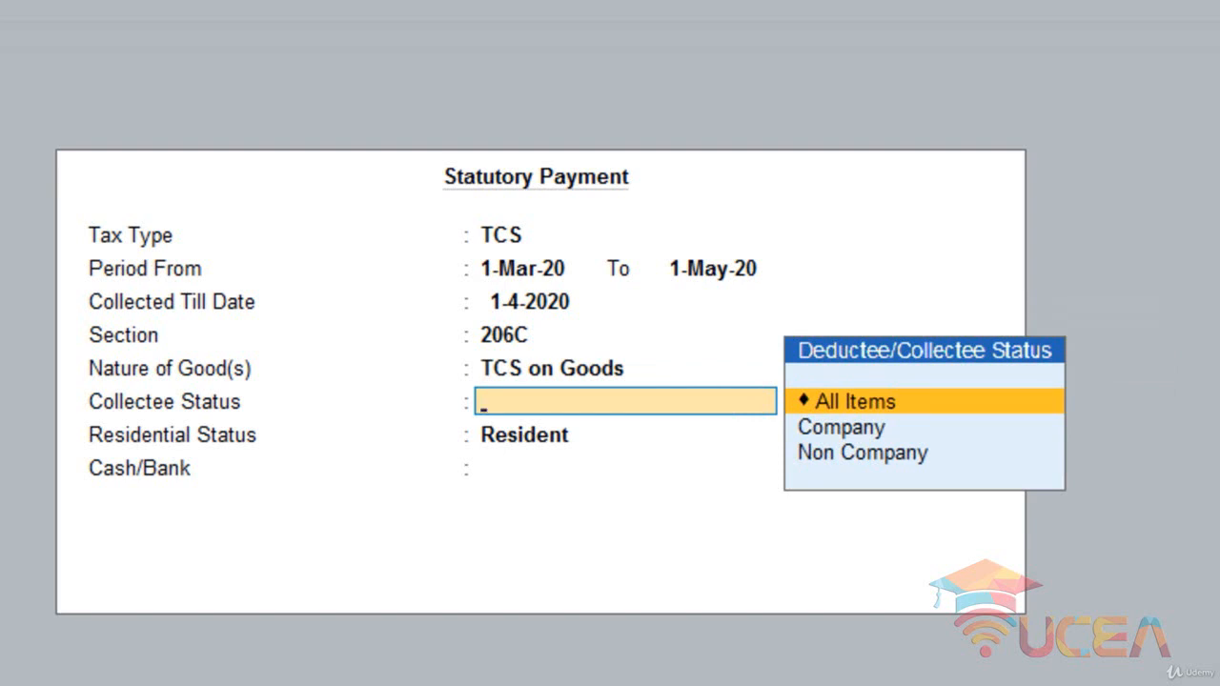
{"action": "key", "text": "Return"}
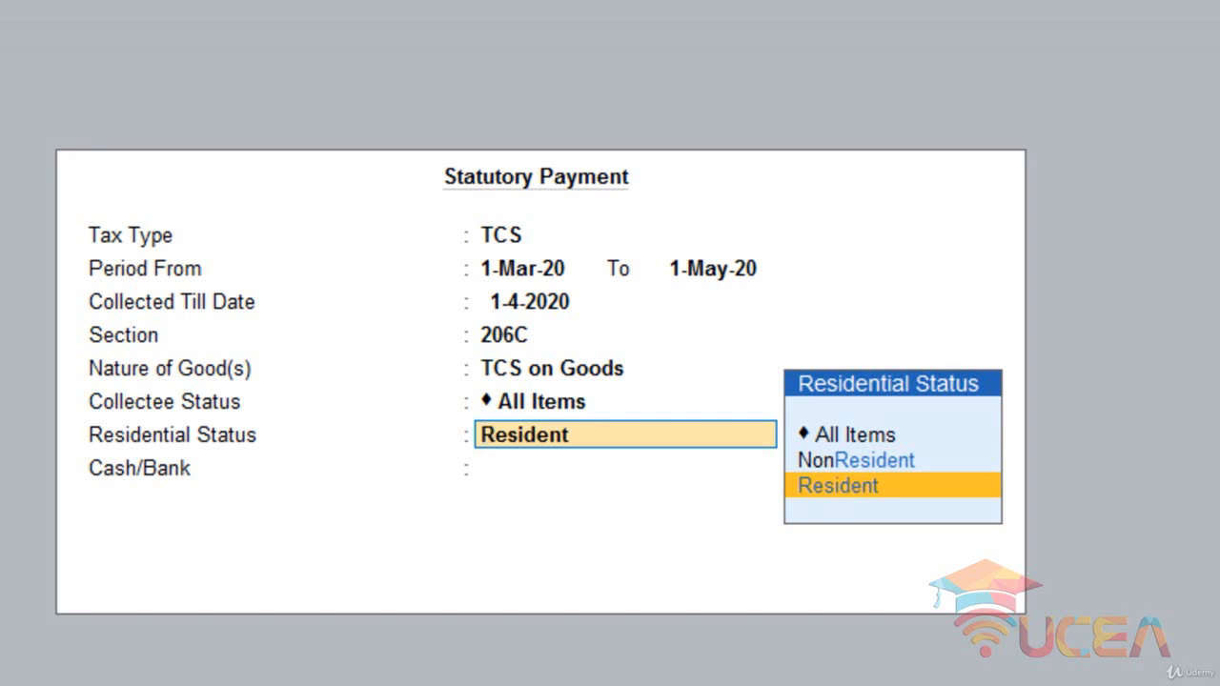
{"action": "key", "text": "Up"}
{"action": "key", "text": "Up"}
{"action": "key", "text": "Return"}
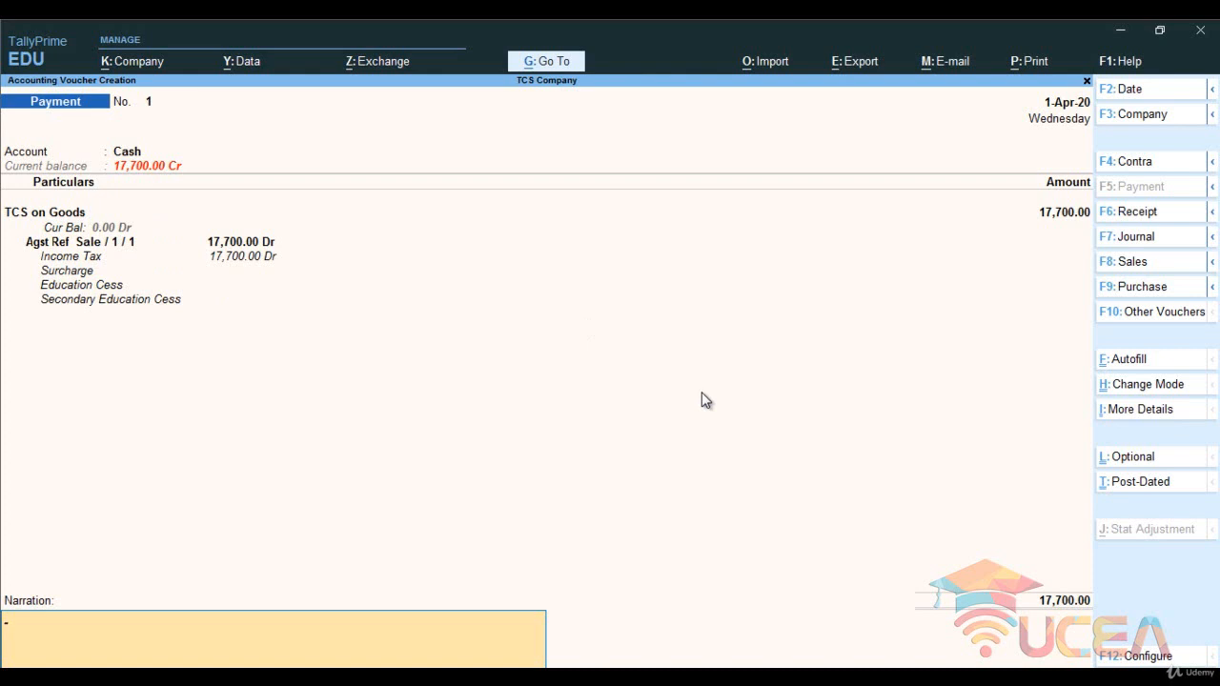
{"action": "key", "text": "Return"}
{"action": "key", "text": "Return"}
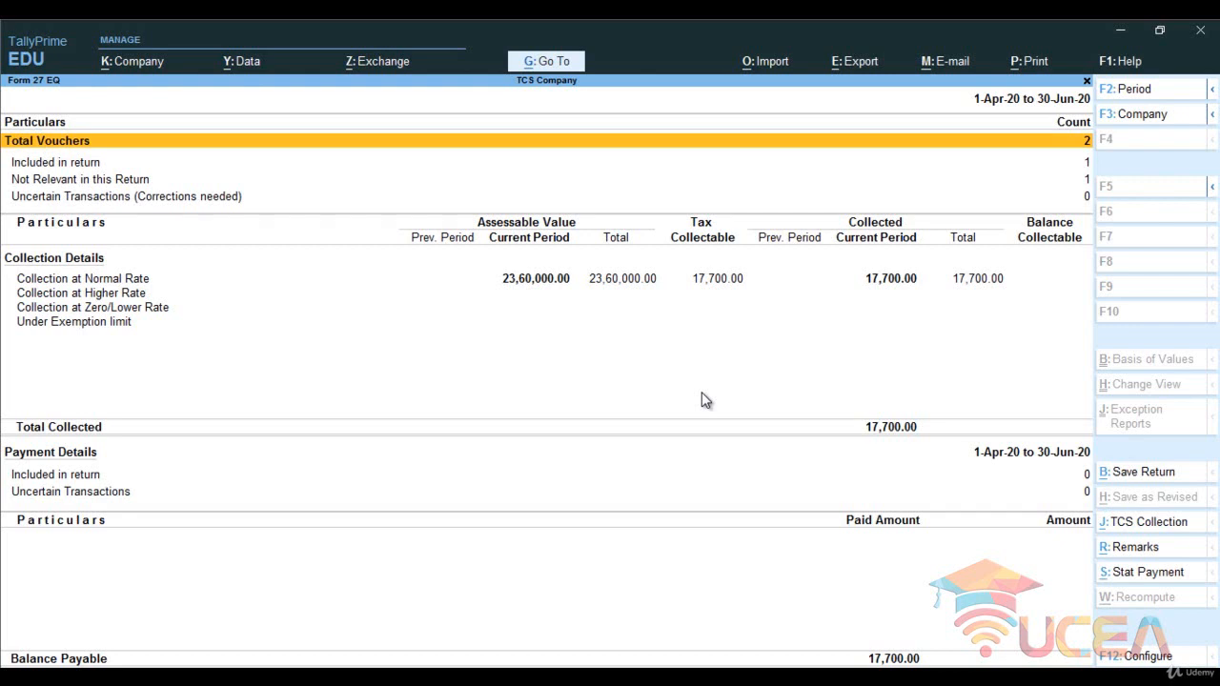
- Recheck the TCS Outstandings report for pending TCS and return to the Gateway of Tally
{"action": "key", "text": "Escape"}
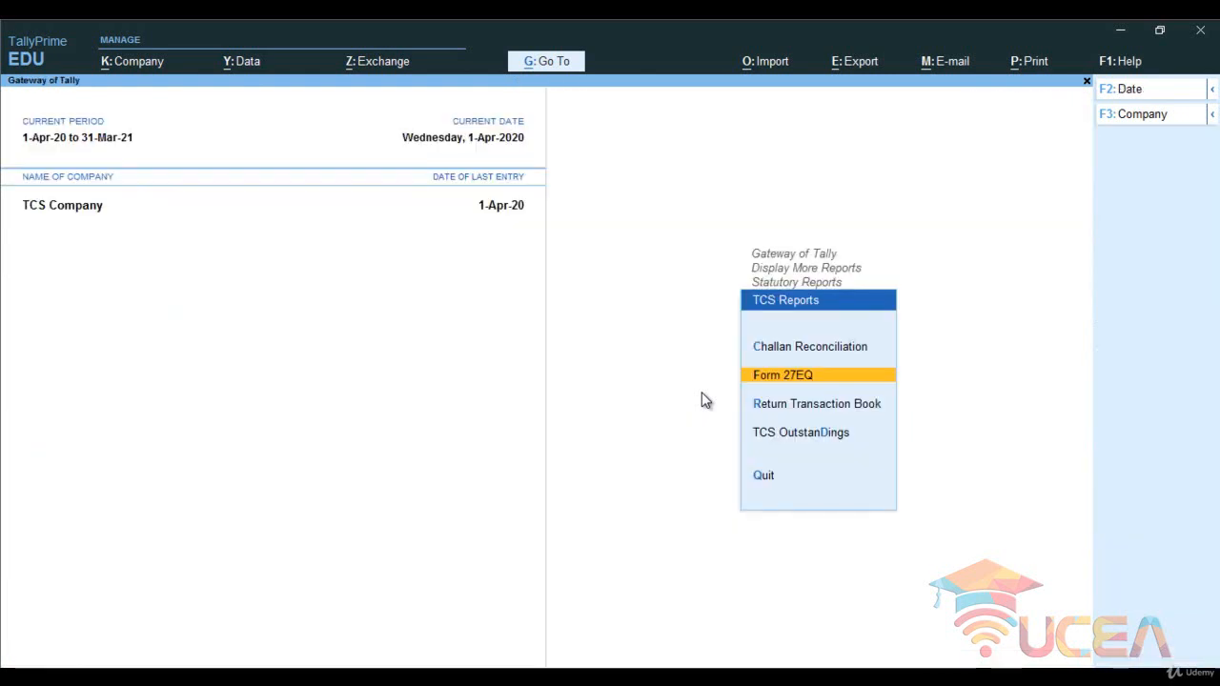
{"action": "key", "text": "Down"}
{"action": "key", "text": "Down"}
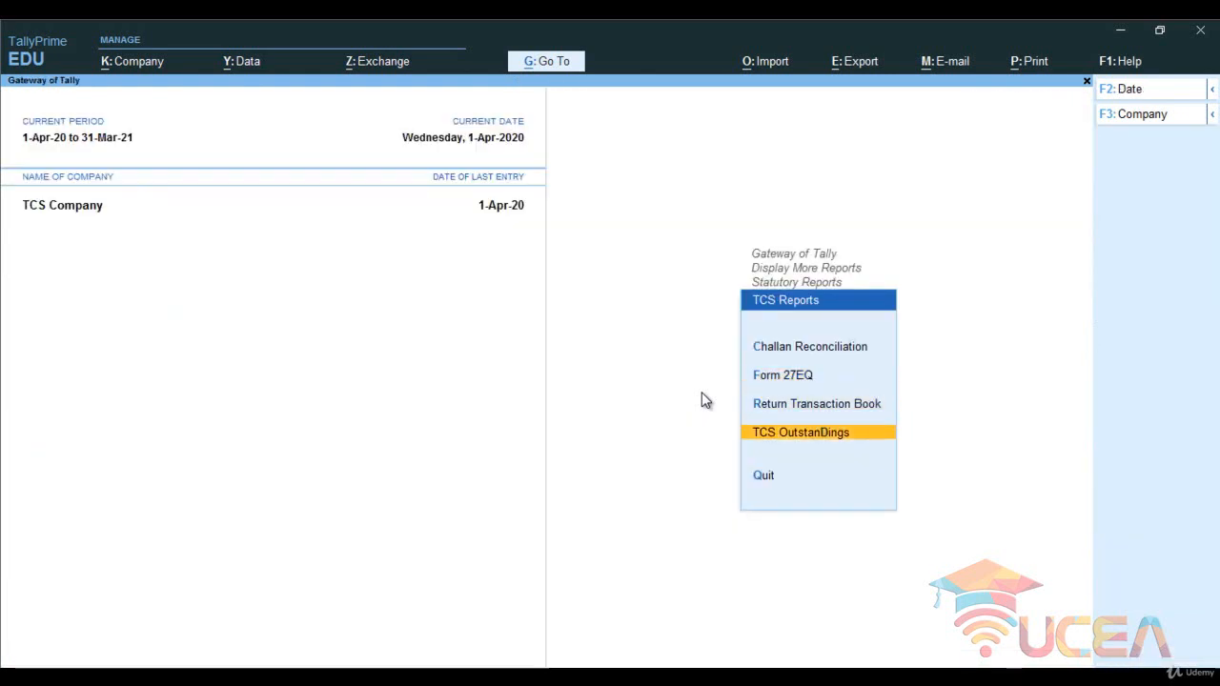
{"action": "key", "text": "Return"}
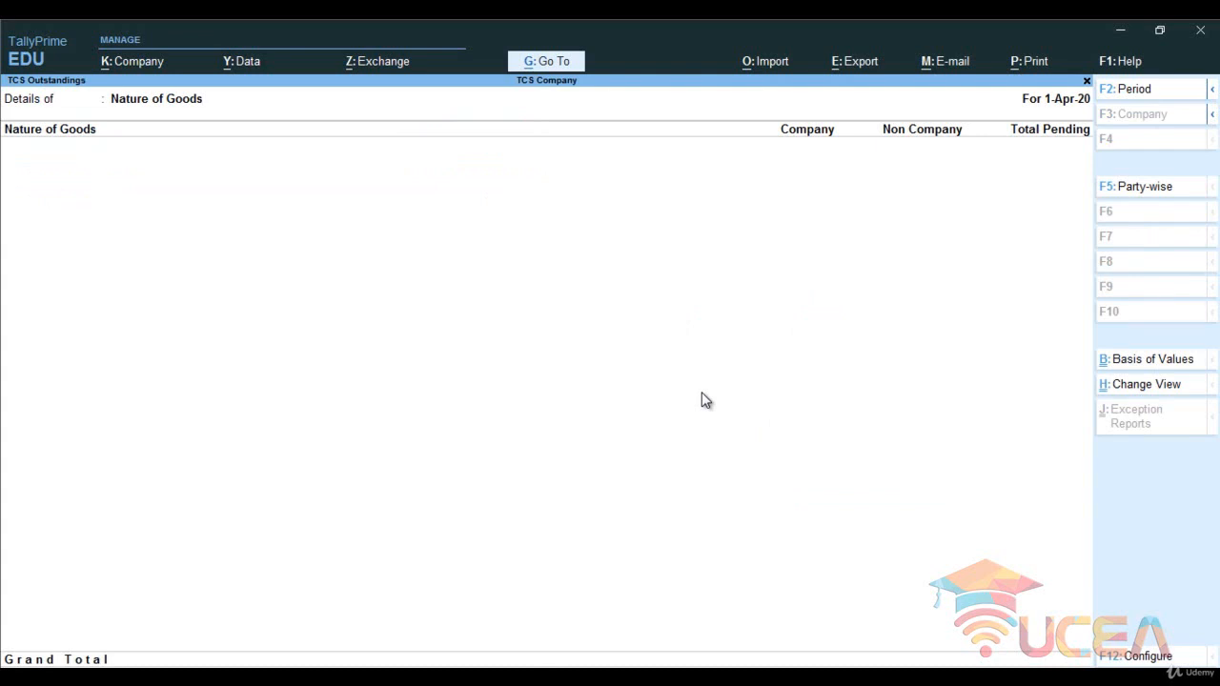
{"action": "key", "text": "Escape"}
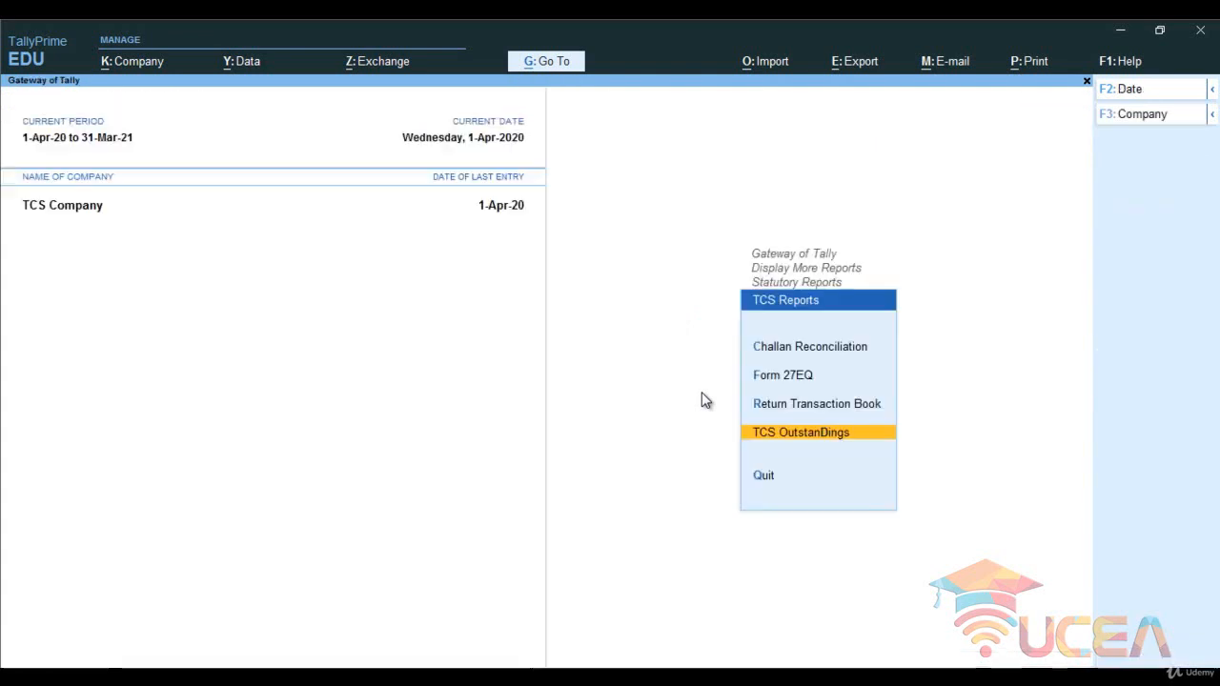
{"action": "key", "text": "Escape"}
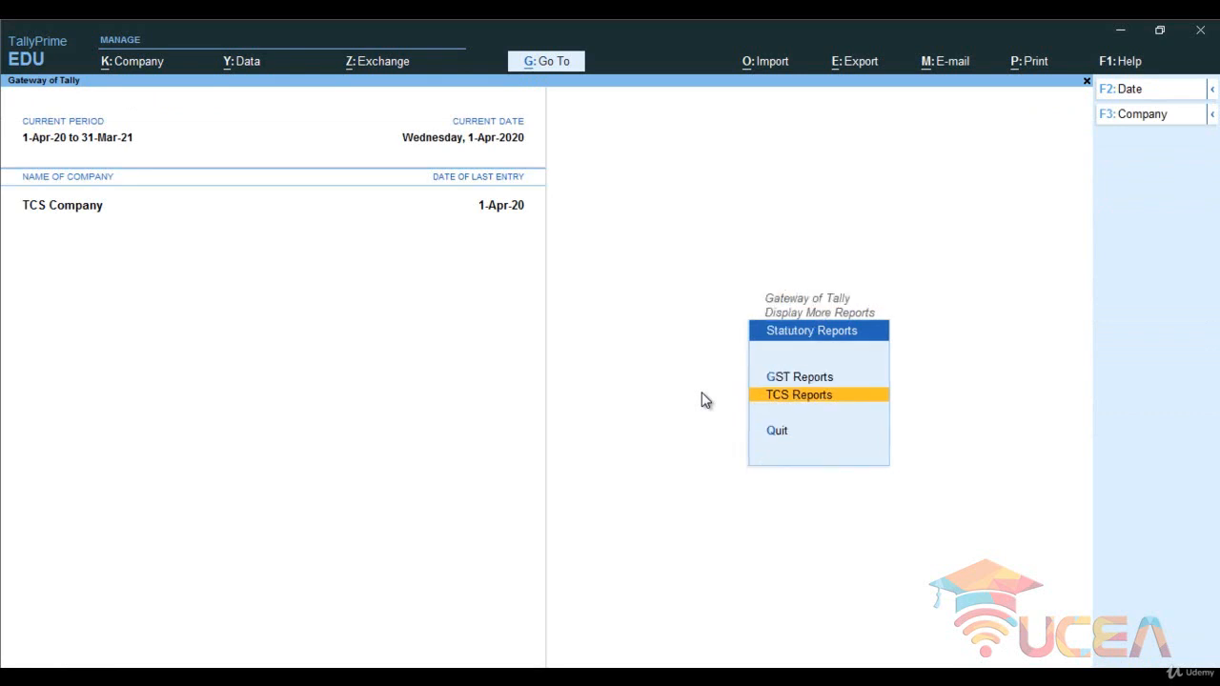
{"action": "key", "text": "Escape"}
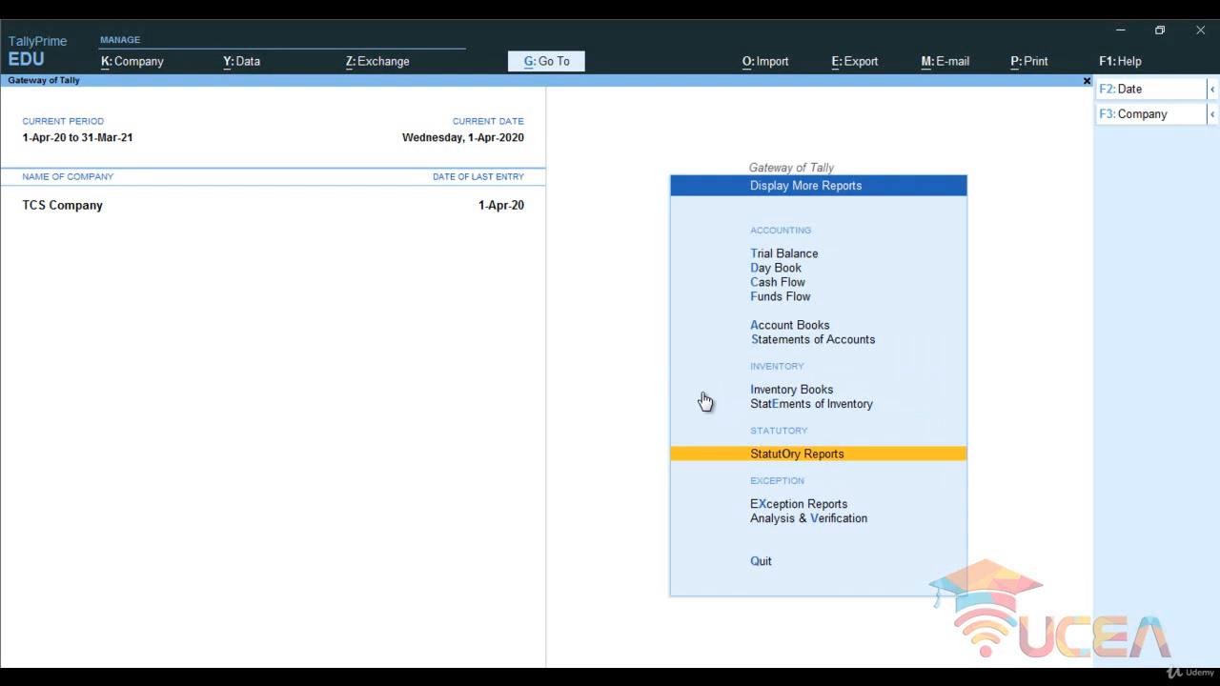
{"action": "key", "text": "Escape"}
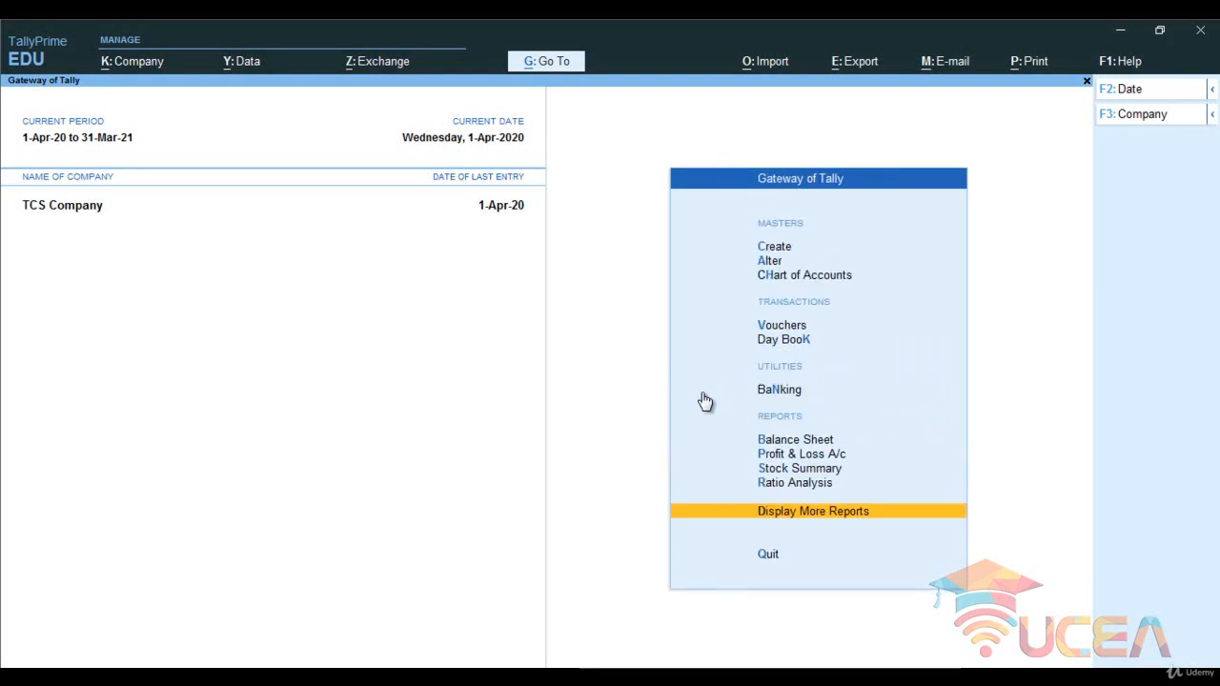